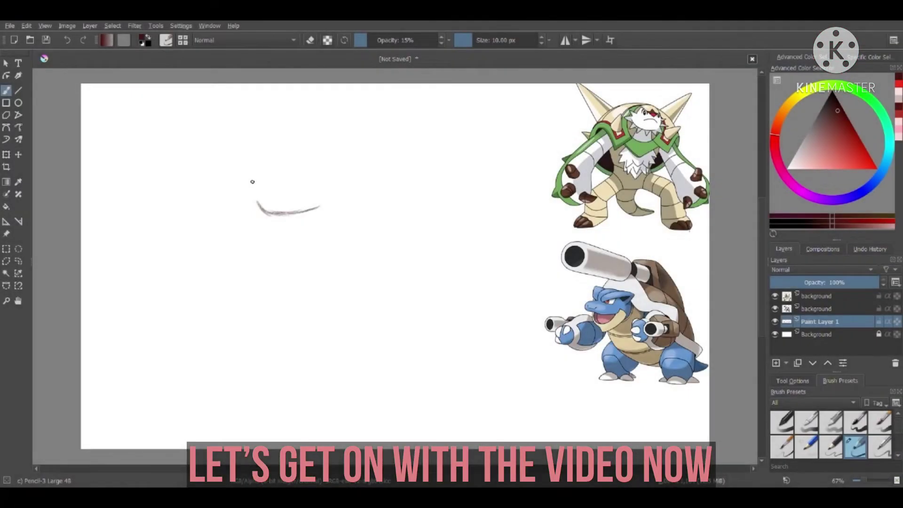
- Sketch the first spiky jaw stroke on the canvas beside the two Pokémon reference images
{"action": "mouse_move", "coordinate": [251, 180]}
{"action": "left_mouse_down"}
{"action": "mouse_move", "coordinate": [230, 180]}
{"action": "mouse_move", "coordinate": [249, 196]}
{"action": "mouse_move", "coordinate": [229, 215]}
{"action": "mouse_move", "coordinate": [276, 215]}
{"action": "mouse_move", "coordinate": [281, 236]}
{"action": "mouse_move", "coordinate": [287, 218]}
{"action": "mouse_move", "coordinate": [330, 222]}
{"action": "mouse_move", "coordinate": [330, 208]}
{"action": "mouse_move", "coordinate": [346, 213]}
{"action": "mouse_move", "coordinate": [333, 196]}
{"action": "mouse_move", "coordinate": [362, 190]}
{"action": "mouse_move", "coordinate": [311, 208]}
{"action": "mouse_move", "coordinate": [336, 186]}
{"action": "left_mouse_up"}
- Darken the grin line, start the left head outline, and add short strokes inside the head
{"action": "mouse_move", "coordinate": [252, 204]}
{"action": "left_mouse_down"}
{"action": "mouse_move", "coordinate": [286, 216]}
{"action": "mouse_move", "coordinate": [325, 200]}
{"action": "left_mouse_up"}
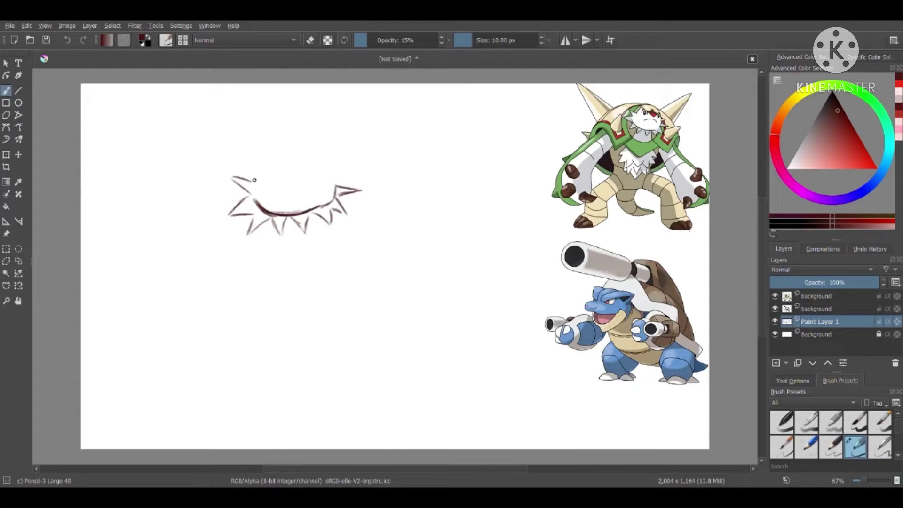
{"action": "mouse_move", "coordinate": [254, 152]}
{"action": "left_mouse_down"}
{"action": "mouse_move", "coordinate": [254, 182]}
{"action": "mouse_move", "coordinate": [268, 128]}
{"action": "mouse_move", "coordinate": [294, 139]}
{"action": "mouse_move", "coordinate": [345, 123]}
{"action": "mouse_move", "coordinate": [339, 158]}
{"action": "left_mouse_up"}
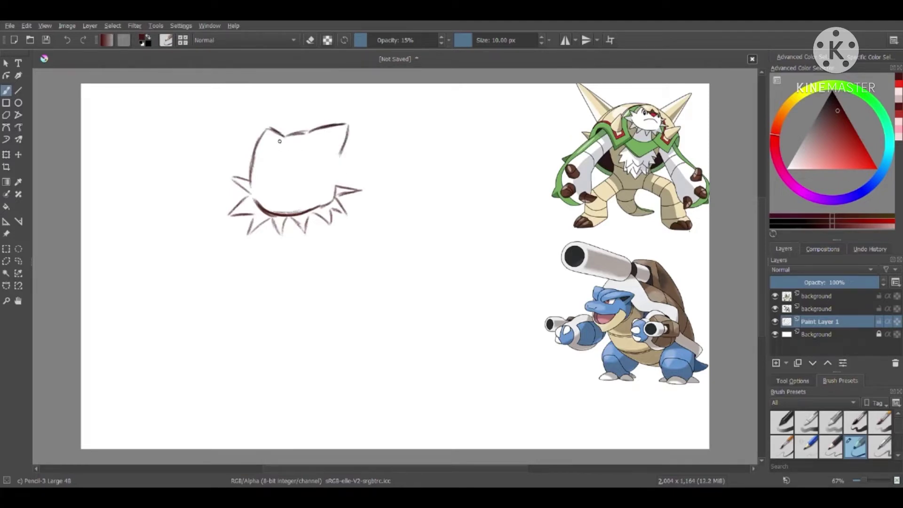
{"action": "left_click_drag", "start_coordinate": [285, 135], "coordinate": [262, 163]}
{"action": "mouse_move", "coordinate": [309, 130]}
{"action": "left_mouse_down"}
{"action": "mouse_move", "coordinate": [282, 163]}
{"action": "mouse_move", "coordinate": [288, 178]}
{"action": "mouse_move", "coordinate": [323, 162]}
{"action": "mouse_move", "coordinate": [338, 135]}
{"action": "mouse_move", "coordinate": [321, 151]}
{"action": "mouse_move", "coordinate": [342, 134]}
{"action": "mouse_move", "coordinate": [330, 151]}
{"action": "left_mouse_up"}
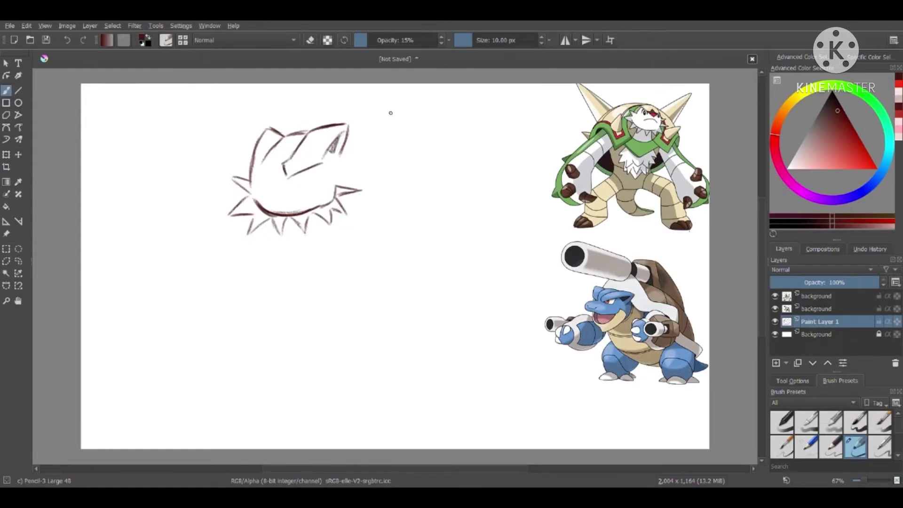
{"action": "left_click_drag", "start_coordinate": [275, 148], "coordinate": [268, 165]}
- Erase the scribbled eye strokes with the Eraser Circle preset
{"action": "left_click_drag", "start_coordinate": [895, 427], "coordinate": [895, 416]}
{"action": "left_click", "coordinate": [781, 421]}
{"action": "left_click_drag", "start_coordinate": [261, 158], "coordinate": [274, 149]}
{"action": "left_click_drag", "start_coordinate": [338, 143], "coordinate": [332, 150]}
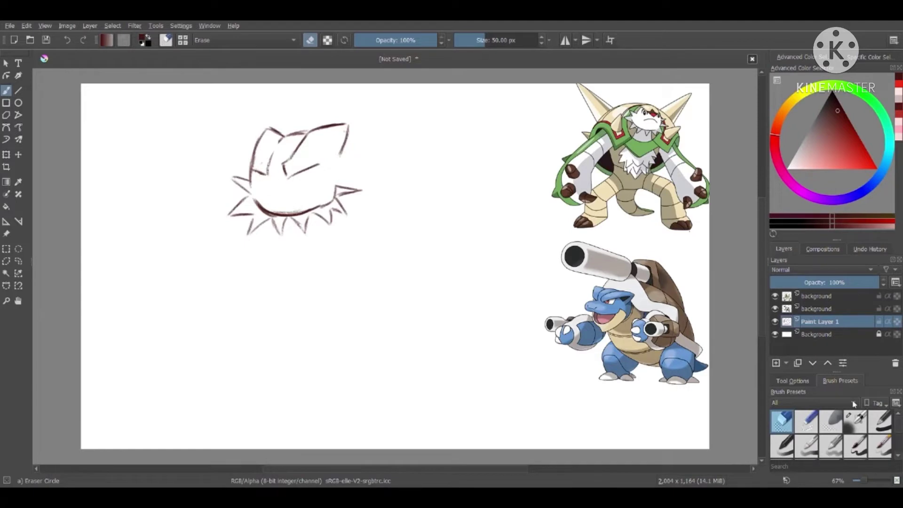
- With Pencil-3 Large 4B, draw the brow, both narrowed eyes, a right-side spike and a left-side curve
{"action": "scroll", "coordinate": [855, 433], "scroll_direction": "down", "scroll_amount": 1}
{"action": "left_click", "coordinate": [855, 446]}
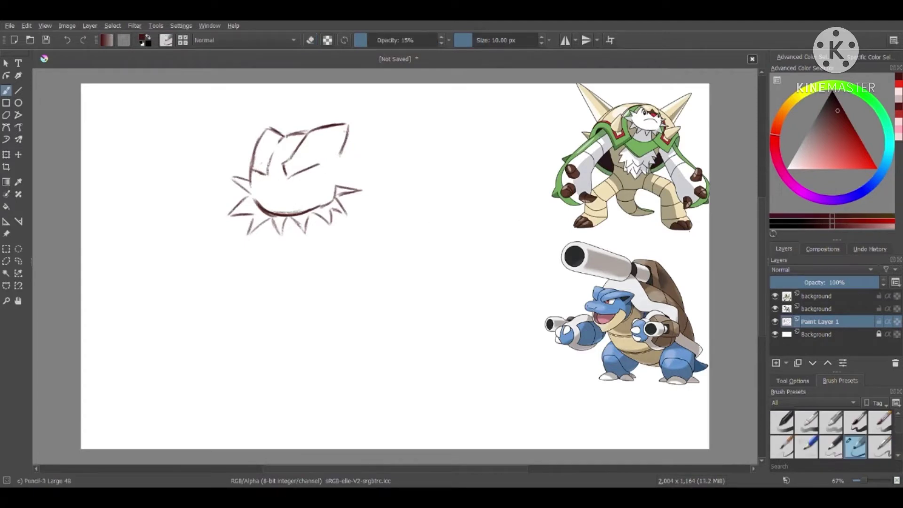
{"action": "mouse_move", "coordinate": [316, 160]}
{"action": "left_mouse_down"}
{"action": "mouse_move", "coordinate": [337, 133]}
{"action": "mouse_move", "coordinate": [332, 150]}
{"action": "left_mouse_up"}
{"action": "mouse_move", "coordinate": [291, 180]}
{"action": "left_mouse_down"}
{"action": "mouse_move", "coordinate": [315, 178]}
{"action": "mouse_move", "coordinate": [276, 186]}
{"action": "left_mouse_up"}
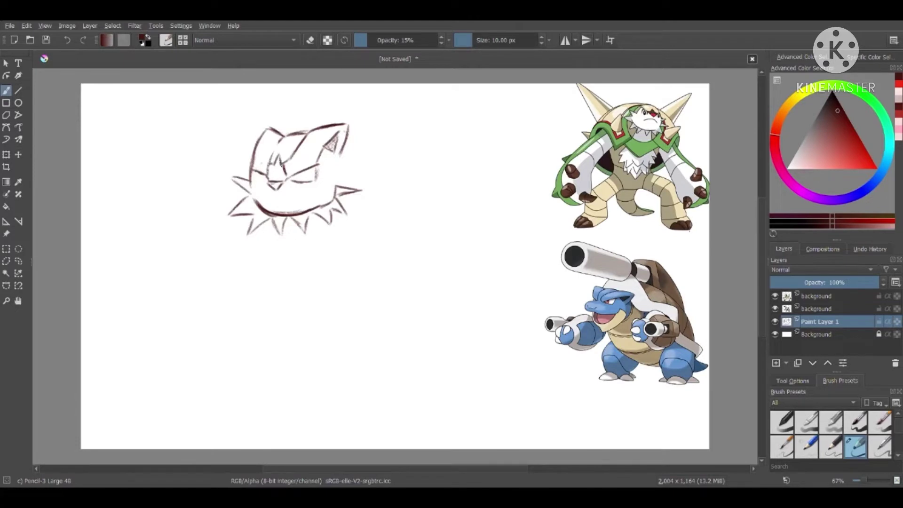
{"action": "left_click_drag", "start_coordinate": [252, 180], "coordinate": [266, 182]}
{"action": "left_click_drag", "start_coordinate": [310, 169], "coordinate": [306, 179]}
{"action": "mouse_move", "coordinate": [351, 157]}
{"action": "left_mouse_down"}
{"action": "mouse_move", "coordinate": [368, 154]}
{"action": "mouse_move", "coordinate": [338, 175]}
{"action": "left_mouse_up"}
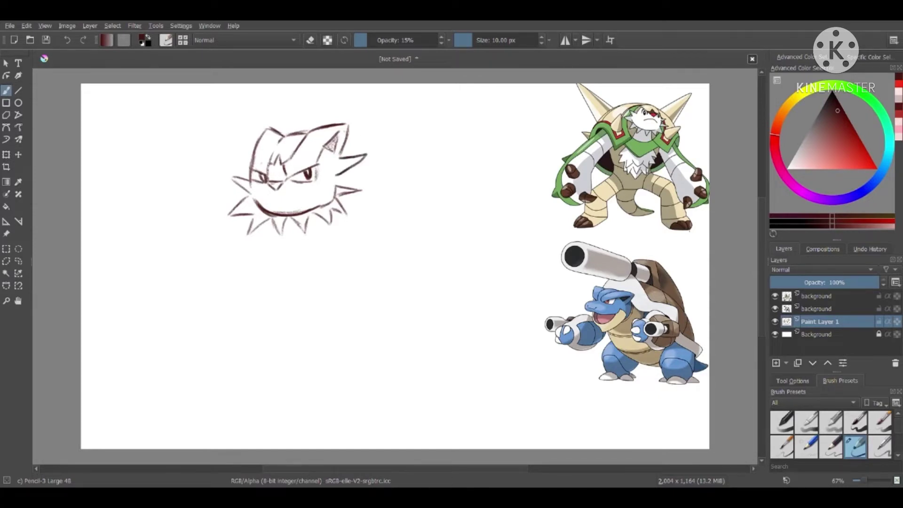
{"action": "left_click_drag", "start_coordinate": [238, 161], "coordinate": [249, 179]}
- Scale the head sketch down from its corner and move it up-left
{"action": "left_click", "coordinate": [6, 155]}
{"action": "left_click_drag", "start_coordinate": [371, 126], "coordinate": [347, 147]}
{"action": "mouse_move", "coordinate": [324, 182]}
{"action": "left_mouse_down"}
{"action": "mouse_move", "coordinate": [305, 191]}
{"action": "mouse_move", "coordinate": [286, 174]}
{"action": "mouse_move", "coordinate": [313, 182]}
{"action": "mouse_move", "coordinate": [329, 217]}
{"action": "mouse_move", "coordinate": [362, 223]}
{"action": "left_mouse_up"}
{"action": "key", "text": "b"}
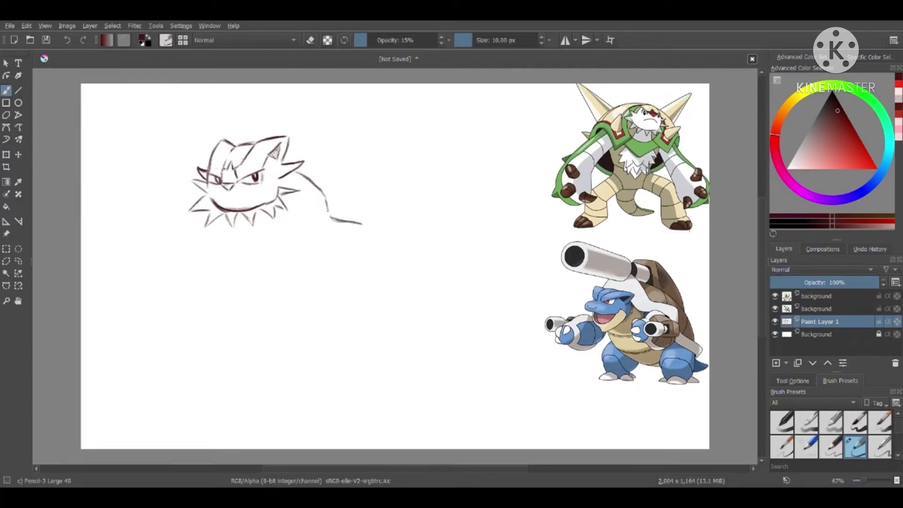
- Undo the two stray tail strokes and draw the neck line below the head
{"action": "left_click", "coordinate": [66, 41]}
{"action": "left_click", "coordinate": [66, 42]}
{"action": "mouse_move", "coordinate": [209, 239]}
{"action": "left_mouse_down"}
{"action": "mouse_move", "coordinate": [236, 287]}
{"action": "mouse_move", "coordinate": [229, 309]}
{"action": "mouse_move", "coordinate": [178, 344]}
{"action": "mouse_move", "coordinate": [169, 367]}
{"action": "mouse_move", "coordinate": [211, 414]}
{"action": "left_mouse_up"}
- Sketch the left body side, the lower right neck edge, the right shoulder and a collarbone line
{"action": "left_click_drag", "start_coordinate": [192, 331], "coordinate": [173, 347]}
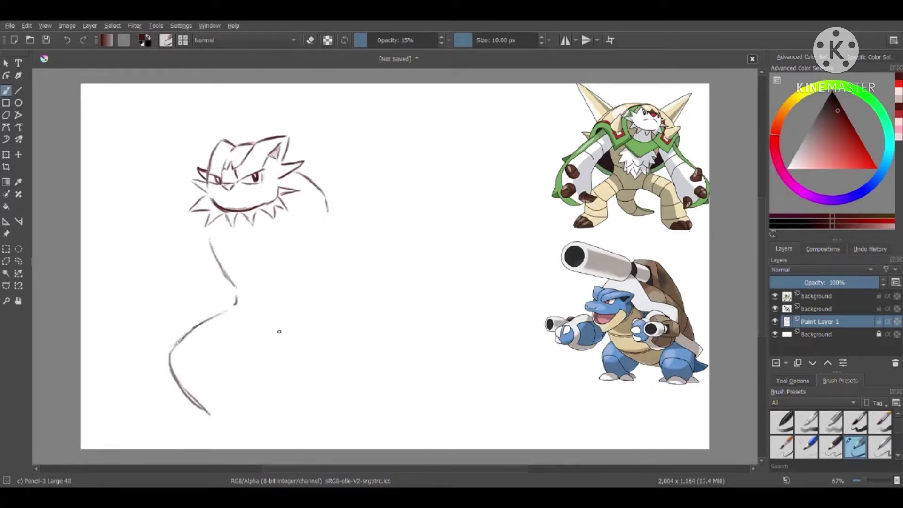
{"action": "mouse_move", "coordinate": [241, 315]}
{"action": "left_mouse_down"}
{"action": "mouse_move", "coordinate": [260, 347]}
{"action": "mouse_move", "coordinate": [311, 317]}
{"action": "mouse_move", "coordinate": [329, 235]}
{"action": "left_mouse_up"}
{"action": "mouse_move", "coordinate": [328, 309]}
{"action": "left_mouse_down"}
{"action": "mouse_move", "coordinate": [399, 354]}
{"action": "mouse_move", "coordinate": [422, 426]}
{"action": "left_mouse_up"}
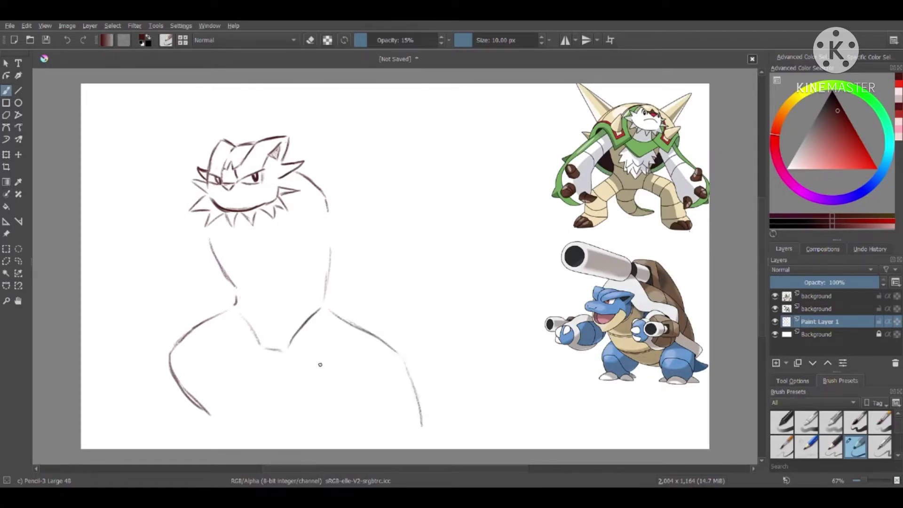
{"action": "mouse_move", "coordinate": [294, 358]}
{"action": "left_mouse_down"}
{"action": "mouse_move", "coordinate": [364, 387]}
{"action": "mouse_move", "coordinate": [375, 439]}
{"action": "left_mouse_up"}
{"action": "key", "text": "ctrl+t"}
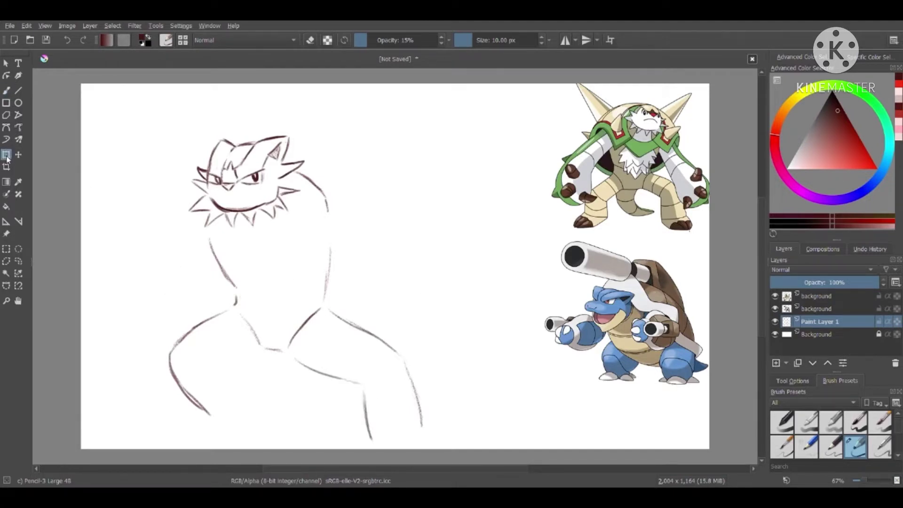
- Shrink the sketch slightly from its corner and move it upward
{"action": "mouse_move", "coordinate": [426, 109]}
{"action": "left_mouse_down"}
{"action": "mouse_move", "coordinate": [429, 126]}
{"action": "mouse_move", "coordinate": [381, 151]}
{"action": "left_mouse_up"}
{"action": "left_click_drag", "start_coordinate": [274, 284], "coordinate": [284, 246]}
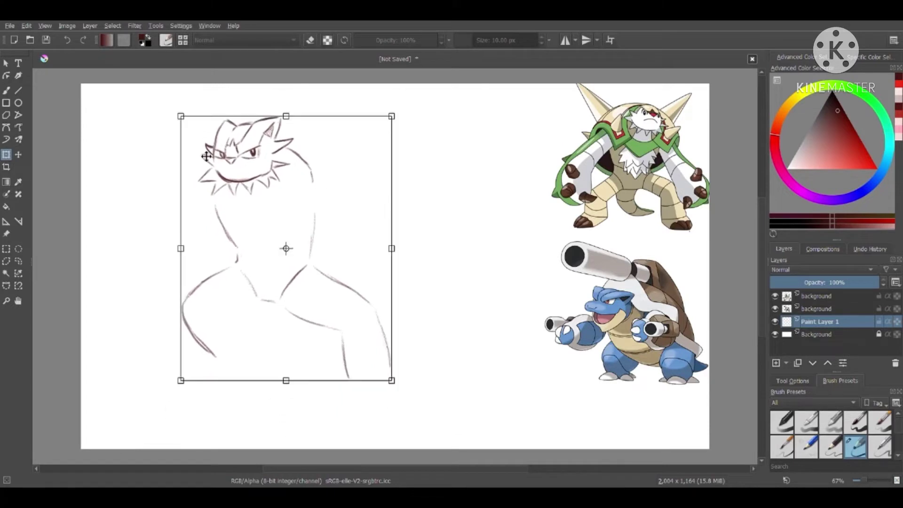
{"action": "key", "text": "b"}
- Erase part of the lower left line and redraw the left shoulder and arm lines
{"action": "left_click", "coordinate": [897, 415]}
{"action": "left_click", "coordinate": [781, 423]}
{"action": "left_click_drag", "start_coordinate": [184, 310], "coordinate": [214, 355]}
{"action": "left_click", "coordinate": [897, 455]}
{"action": "left_click", "coordinate": [860, 455]}
{"action": "mouse_move", "coordinate": [195, 287]}
{"action": "left_mouse_down"}
{"action": "mouse_move", "coordinate": [162, 327]}
{"action": "mouse_move", "coordinate": [153, 376]}
{"action": "left_mouse_up"}
{"action": "mouse_move", "coordinate": [160, 341]}
{"action": "left_mouse_down"}
{"action": "mouse_move", "coordinate": [149, 408]}
{"action": "mouse_move", "coordinate": [187, 410]}
{"action": "mouse_move", "coordinate": [215, 385]}
{"action": "mouse_move", "coordinate": [222, 340]}
{"action": "mouse_move", "coordinate": [259, 311]}
{"action": "left_mouse_up"}
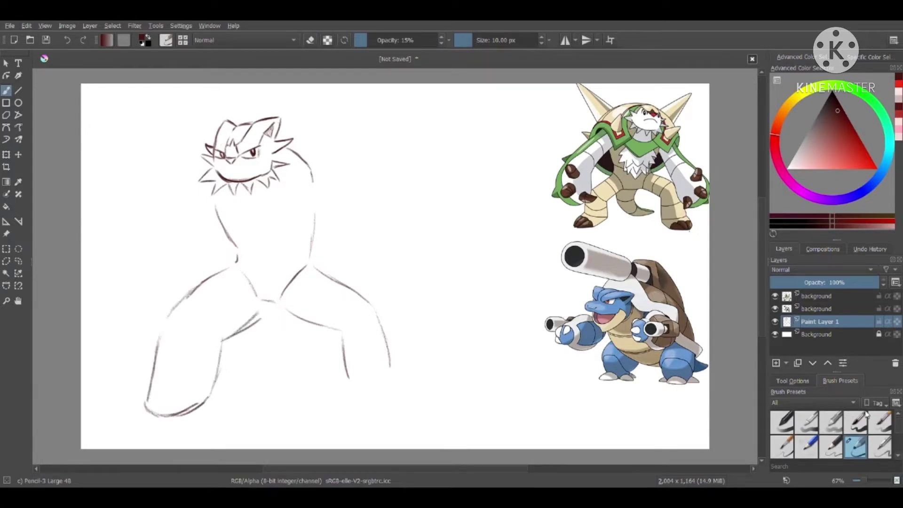
- Erase the left thigh lines with Eraser Circle
{"action": "left_click_drag", "start_coordinate": [897, 432], "coordinate": [896, 420]}
{"action": "left_click", "coordinate": [781, 421]}
{"action": "mouse_move", "coordinate": [208, 272]}
{"action": "left_mouse_down"}
{"action": "mouse_move", "coordinate": [233, 283]}
{"action": "mouse_move", "coordinate": [206, 335]}
{"action": "mouse_move", "coordinate": [239, 354]}
{"action": "mouse_move", "coordinate": [245, 335]}
{"action": "mouse_move", "coordinate": [248, 320]}
{"action": "mouse_move", "coordinate": [168, 288]}
{"action": "mouse_move", "coordinate": [144, 367]}
{"action": "mouse_move", "coordinate": [171, 322]}
{"action": "mouse_move", "coordinate": [210, 372]}
{"action": "mouse_move", "coordinate": [163, 426]}
{"action": "left_mouse_up"}
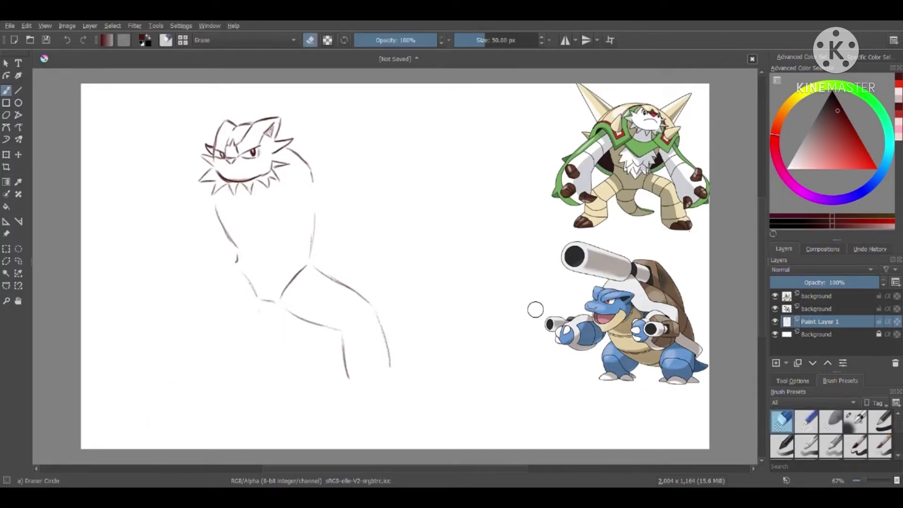
- Erase the shoulder lines and sketch a bent left leg, a right leg and a foot
{"action": "mouse_move", "coordinate": [294, 303]}
{"action": "left_mouse_down"}
{"action": "mouse_move", "coordinate": [305, 330]}
{"action": "mouse_move", "coordinate": [345, 311]}
{"action": "mouse_move", "coordinate": [386, 310]}
{"action": "mouse_move", "coordinate": [397, 350]}
{"action": "left_mouse_up"}
{"action": "scroll", "coordinate": [866, 456], "scroll_direction": "down", "scroll_amount": 1}
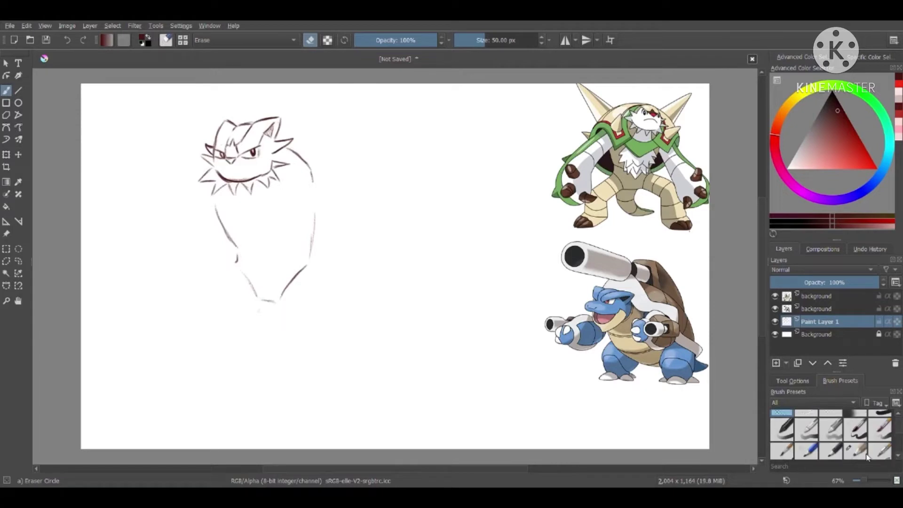
{"action": "left_click", "coordinate": [860, 453]}
{"action": "mouse_move", "coordinate": [227, 271]}
{"action": "left_mouse_down"}
{"action": "mouse_move", "coordinate": [188, 312]}
{"action": "mouse_move", "coordinate": [186, 362]}
{"action": "mouse_move", "coordinate": [220, 403]}
{"action": "mouse_move", "coordinate": [245, 394]}
{"action": "left_mouse_up"}
{"action": "mouse_move", "coordinate": [239, 330]}
{"action": "left_mouse_down"}
{"action": "mouse_move", "coordinate": [247, 390]}
{"action": "mouse_move", "coordinate": [288, 351]}
{"action": "mouse_move", "coordinate": [298, 416]}
{"action": "mouse_move", "coordinate": [321, 420]}
{"action": "mouse_move", "coordinate": [333, 406]}
{"action": "mouse_move", "coordinate": [334, 343]}
{"action": "left_mouse_up"}
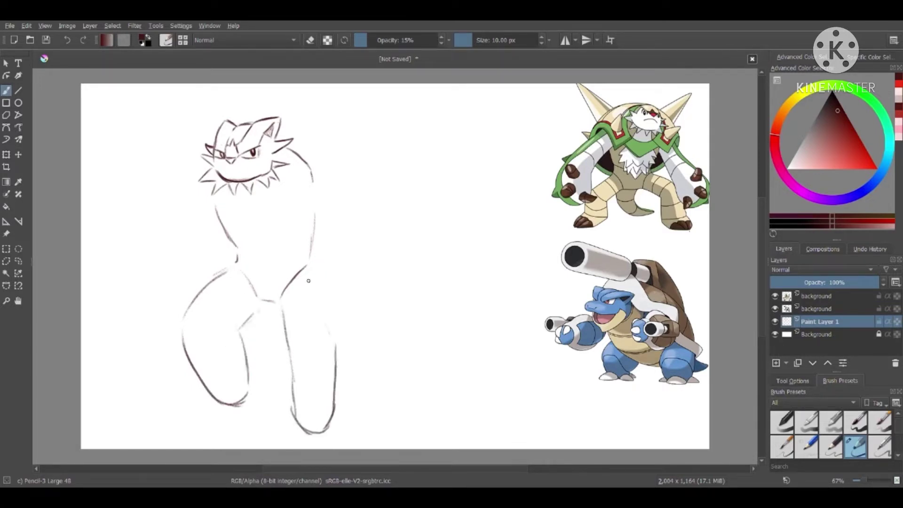
{"action": "left_click_drag", "start_coordinate": [311, 265], "coordinate": [336, 348]}
{"action": "mouse_move", "coordinate": [292, 419]}
{"action": "left_mouse_down"}
{"action": "mouse_move", "coordinate": [277, 431]}
{"action": "mouse_move", "coordinate": [299, 422]}
{"action": "mouse_move", "coordinate": [304, 432]}
{"action": "mouse_move", "coordinate": [316, 443]}
{"action": "left_mouse_up"}
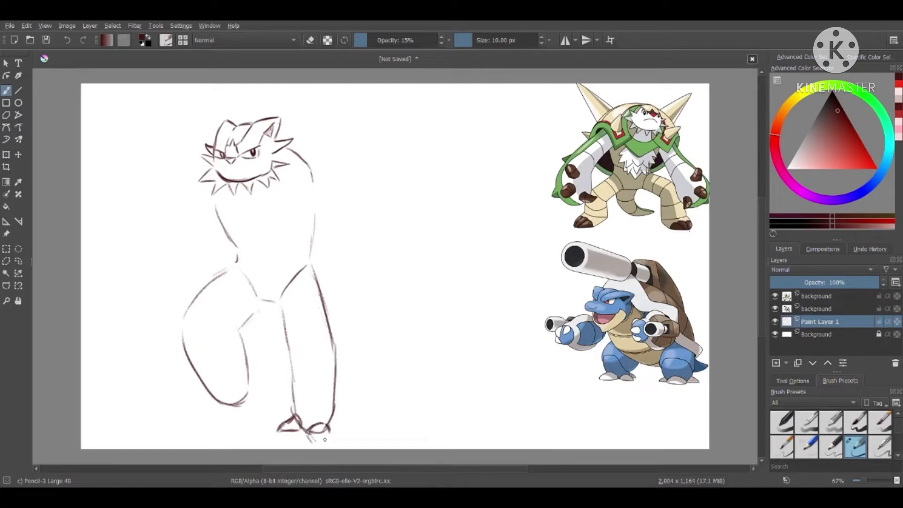
- Shrink the whole figure from its corner and raise it on the canvas
{"action": "left_click", "coordinate": [6, 154]}
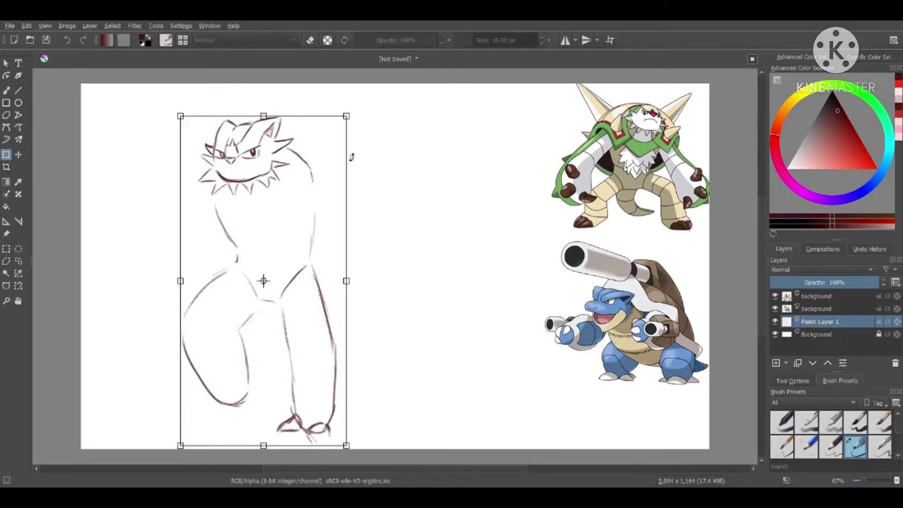
{"action": "left_click_drag", "start_coordinate": [347, 117], "coordinate": [332, 157]}
{"action": "left_click_drag", "start_coordinate": [306, 220], "coordinate": [306, 191]}
{"action": "key", "text": "b"}
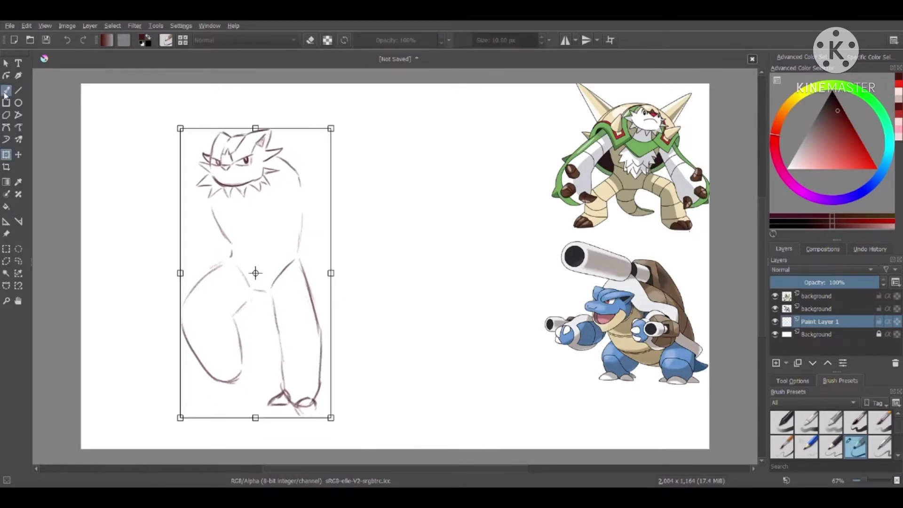
{"action": "scroll", "coordinate": [822, 432], "scroll_direction": "up", "scroll_amount": 3}
{"action": "left_click", "coordinate": [781, 422]}
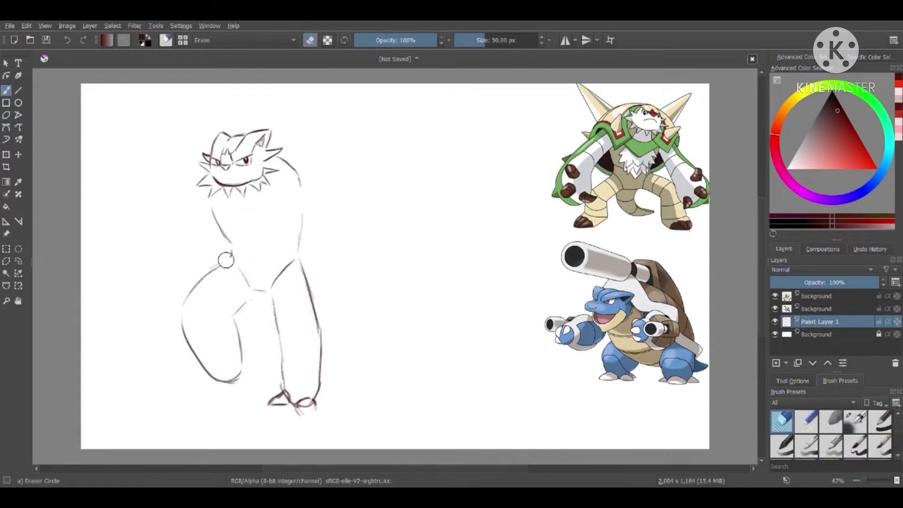
- Erase parts of the left leg, then redraw its outer curve, a belly line and the right leg with toes
{"action": "mouse_move", "coordinate": [226, 260]}
{"action": "left_mouse_down"}
{"action": "mouse_move", "coordinate": [164, 345]}
{"action": "mouse_move", "coordinate": [252, 298]}
{"action": "mouse_move", "coordinate": [306, 292]}
{"action": "mouse_move", "coordinate": [294, 268]}
{"action": "mouse_move", "coordinate": [274, 407]}
{"action": "mouse_move", "coordinate": [296, 417]}
{"action": "mouse_move", "coordinate": [312, 402]}
{"action": "left_mouse_up"}
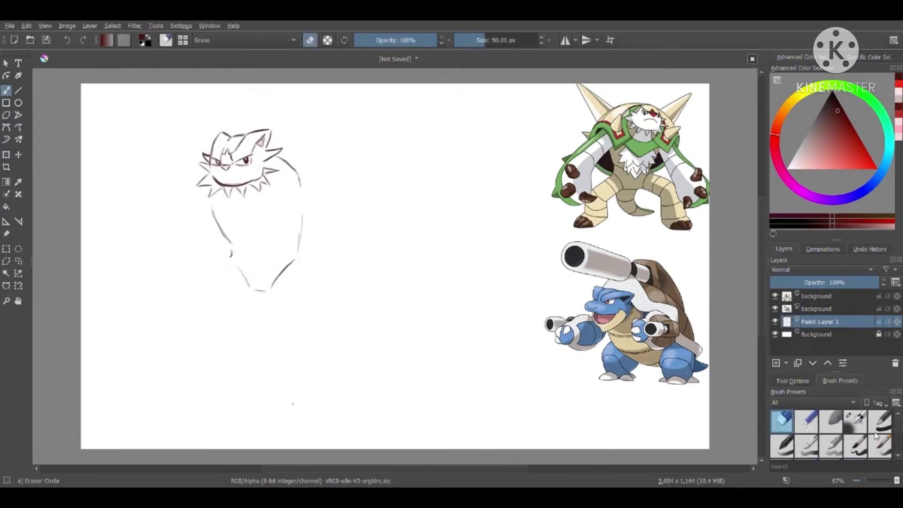
{"action": "key", "text": "slash"}
{"action": "mouse_move", "coordinate": [227, 261]}
{"action": "left_mouse_down"}
{"action": "mouse_move", "coordinate": [202, 289]}
{"action": "mouse_move", "coordinate": [193, 320]}
{"action": "mouse_move", "coordinate": [204, 342]}
{"action": "mouse_move", "coordinate": [235, 361]}
{"action": "mouse_move", "coordinate": [261, 353]}
{"action": "mouse_move", "coordinate": [255, 326]}
{"action": "left_mouse_up"}
{"action": "left_click_drag", "start_coordinate": [251, 295], "coordinate": [246, 321]}
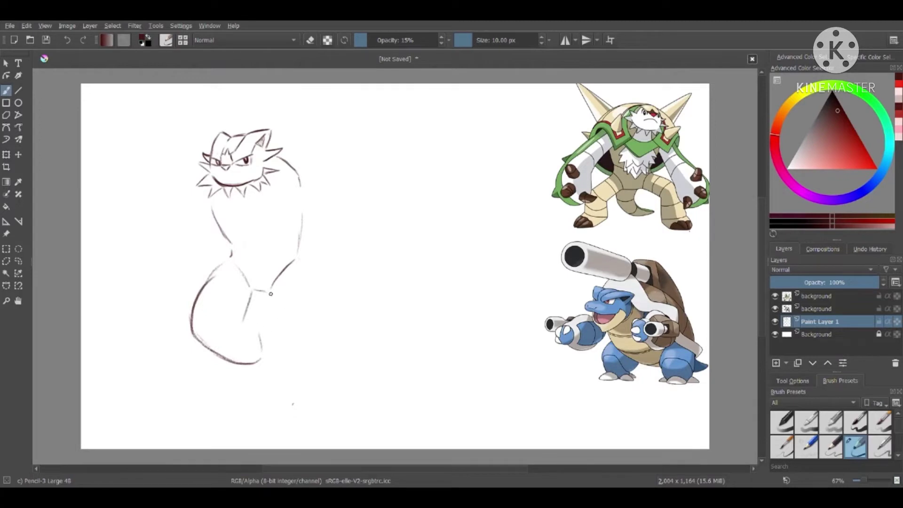
{"action": "mouse_move", "coordinate": [270, 294]}
{"action": "left_mouse_down"}
{"action": "mouse_move", "coordinate": [267, 350]}
{"action": "mouse_move", "coordinate": [287, 363]}
{"action": "mouse_move", "coordinate": [310, 275]}
{"action": "mouse_move", "coordinate": [307, 311]}
{"action": "left_mouse_up"}
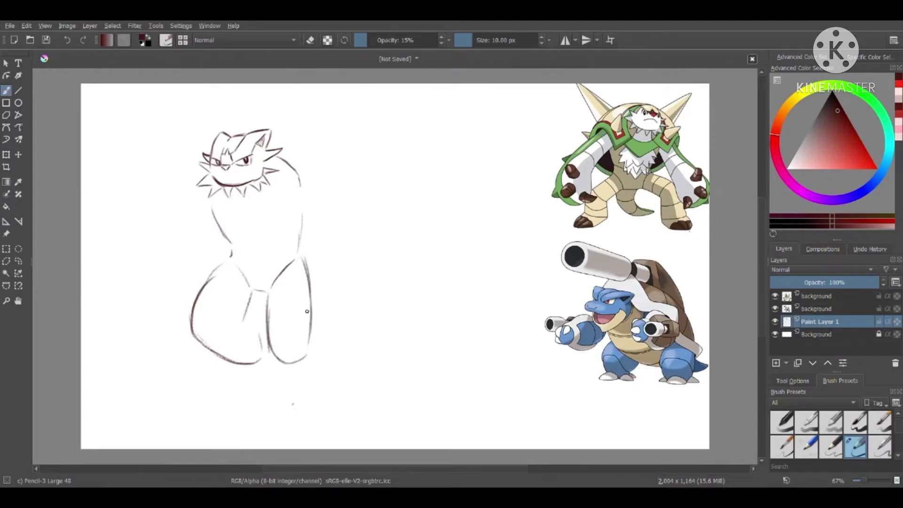
{"action": "mouse_move", "coordinate": [272, 347]}
{"action": "left_mouse_down"}
{"action": "mouse_move", "coordinate": [285, 331]}
{"action": "mouse_move", "coordinate": [313, 343]}
{"action": "mouse_move", "coordinate": [314, 297]}
{"action": "mouse_move", "coordinate": [315, 312]}
{"action": "left_mouse_up"}
- Erase the right leg's outer outline and the left leg strokes
{"action": "left_click_drag", "start_coordinate": [899, 430], "coordinate": [899, 420]}
{"action": "left_click", "coordinate": [783, 421]}
{"action": "mouse_move", "coordinate": [306, 321]}
{"action": "left_mouse_down"}
{"action": "mouse_move", "coordinate": [308, 286]}
{"action": "mouse_move", "coordinate": [310, 325]}
{"action": "left_mouse_up"}
{"action": "mouse_move", "coordinate": [246, 297]}
{"action": "left_mouse_down"}
{"action": "mouse_move", "coordinate": [252, 346]}
{"action": "mouse_move", "coordinate": [236, 352]}
{"action": "mouse_move", "coordinate": [211, 339]}
{"action": "left_mouse_up"}
- Redraw a thicker left leg with its foot, then erase those leg and foot lines again
{"action": "left_click", "coordinate": [896, 457]}
{"action": "left_click", "coordinate": [855, 450]}
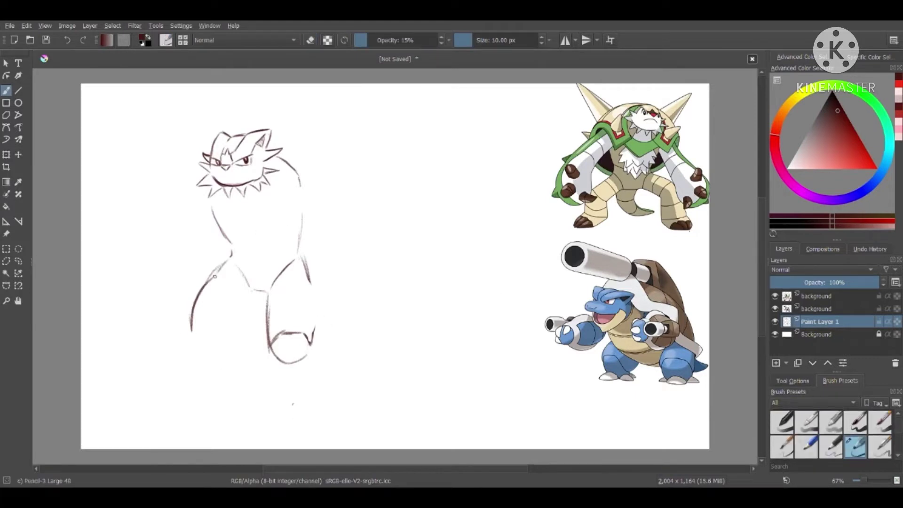
{"action": "mouse_move", "coordinate": [191, 317]}
{"action": "left_mouse_down"}
{"action": "mouse_move", "coordinate": [193, 352]}
{"action": "mouse_move", "coordinate": [214, 335]}
{"action": "mouse_move", "coordinate": [228, 358]}
{"action": "mouse_move", "coordinate": [243, 352]}
{"action": "left_mouse_up"}
{"action": "left_click_drag", "start_coordinate": [254, 341], "coordinate": [250, 292]}
{"action": "scroll", "coordinate": [830, 432], "scroll_direction": "up", "scroll_amount": 3}
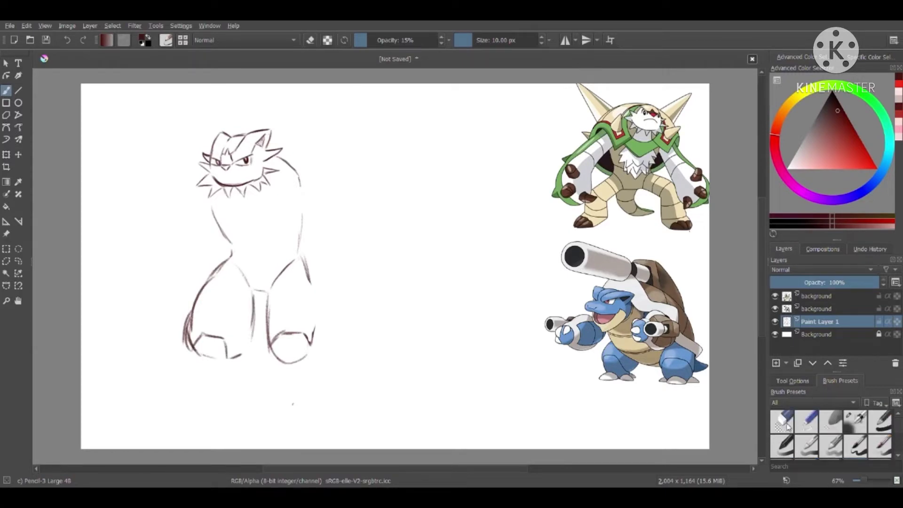
{"action": "left_click", "coordinate": [781, 422]}
{"action": "mouse_move", "coordinate": [198, 314]}
{"action": "left_mouse_down"}
{"action": "mouse_move", "coordinate": [225, 342]}
{"action": "mouse_move", "coordinate": [314, 253]}
{"action": "mouse_move", "coordinate": [282, 356]}
{"action": "mouse_move", "coordinate": [243, 356]}
{"action": "left_mouse_up"}
{"action": "scroll", "coordinate": [897, 460], "scroll_direction": "down", "scroll_amount": 2}
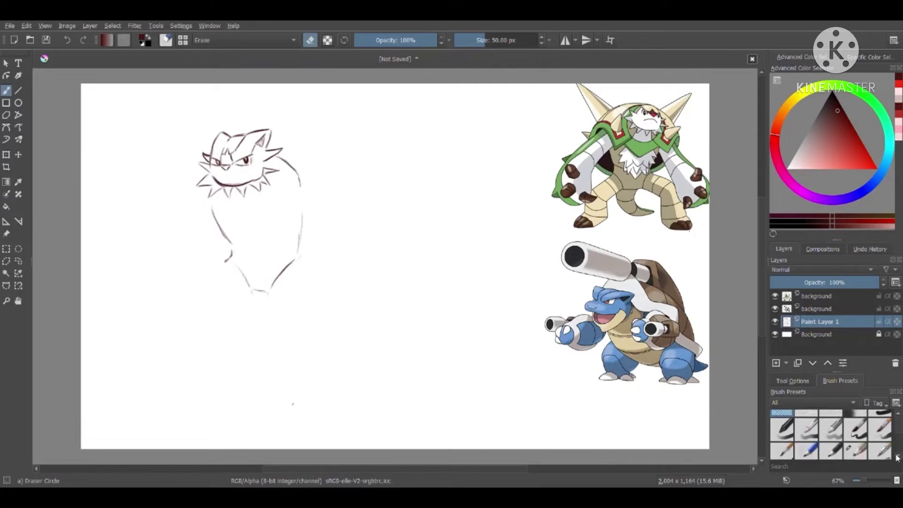
- Sketch both legs' inner and outer lines, the inner thigh, the crotch, and the right foot outline
{"action": "left_click", "coordinate": [855, 445]}
{"action": "mouse_move", "coordinate": [229, 259]}
{"action": "left_mouse_down"}
{"action": "mouse_move", "coordinate": [158, 292]}
{"action": "mouse_move", "coordinate": [188, 394]}
{"action": "mouse_move", "coordinate": [227, 378]}
{"action": "mouse_move", "coordinate": [206, 312]}
{"action": "mouse_move", "coordinate": [241, 301]}
{"action": "mouse_move", "coordinate": [313, 327]}
{"action": "left_mouse_up"}
{"action": "left_click_drag", "start_coordinate": [301, 259], "coordinate": [344, 297]}
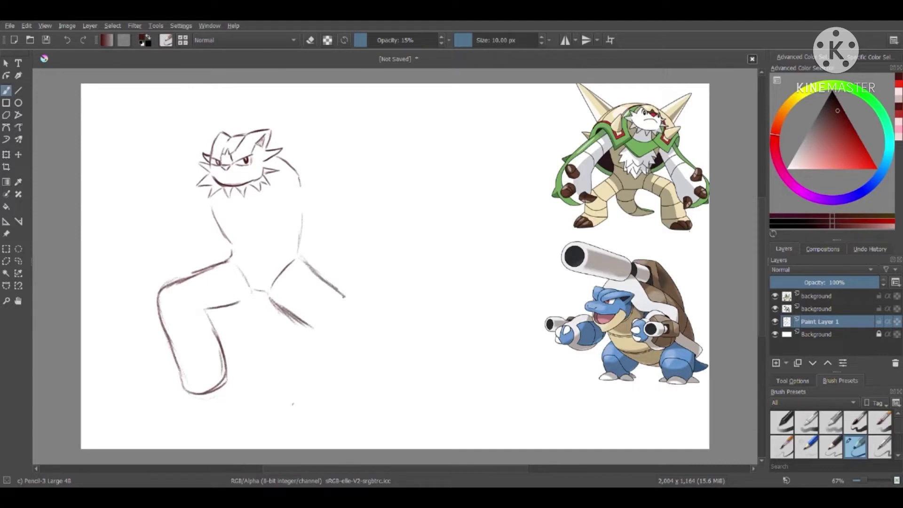
{"action": "mouse_move", "coordinate": [313, 327]}
{"action": "left_mouse_down"}
{"action": "mouse_move", "coordinate": [330, 387]}
{"action": "mouse_move", "coordinate": [358, 383]}
{"action": "mouse_move", "coordinate": [360, 323]}
{"action": "mouse_move", "coordinate": [353, 396]}
{"action": "mouse_move", "coordinate": [361, 348]}
{"action": "left_mouse_up"}
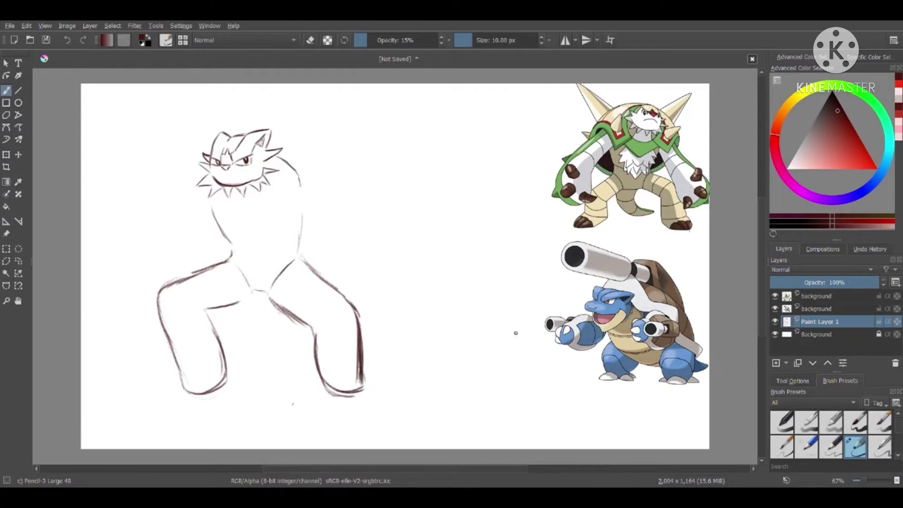
{"action": "left_click_drag", "start_coordinate": [233, 304], "coordinate": [251, 297]}
{"action": "mouse_move", "coordinate": [271, 295]}
{"action": "left_mouse_down"}
{"action": "mouse_move", "coordinate": [247, 301]}
{"action": "mouse_move", "coordinate": [257, 346]}
{"action": "mouse_move", "coordinate": [272, 365]}
{"action": "mouse_move", "coordinate": [309, 363]}
{"action": "left_mouse_up"}
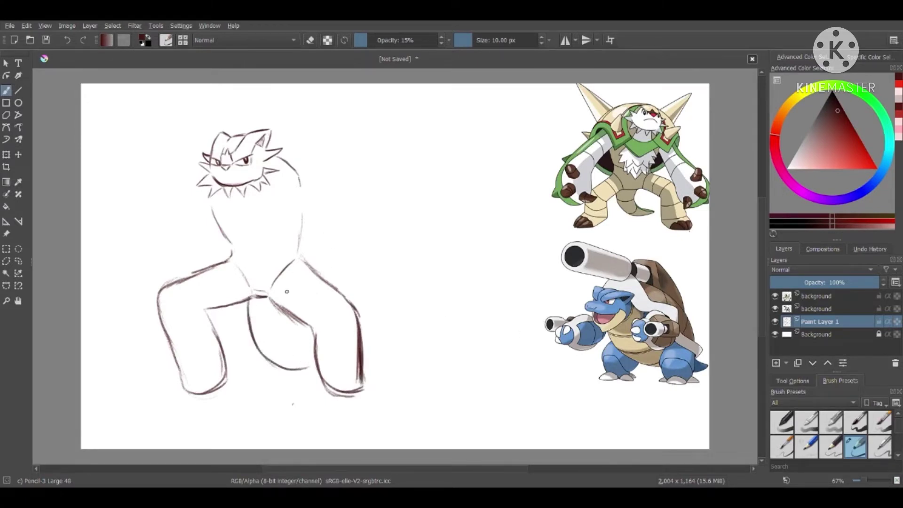
{"action": "mouse_move", "coordinate": [284, 313]}
{"action": "left_mouse_down"}
{"action": "mouse_move", "coordinate": [295, 345]}
{"action": "mouse_move", "coordinate": [311, 352]}
{"action": "left_mouse_up"}
- Lighten the heavy right-foot lines and erase the lower part of the left leg
{"action": "key", "text": "e"}
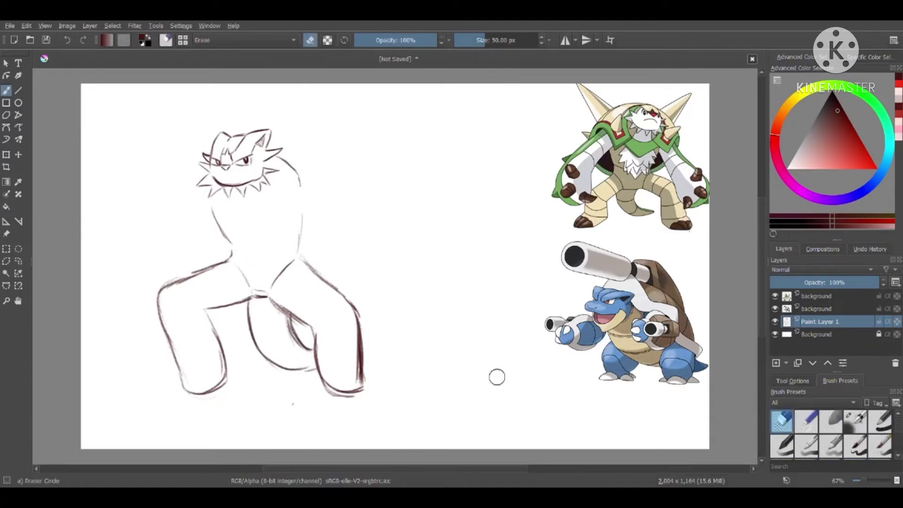
{"action": "mouse_move", "coordinate": [323, 381]}
{"action": "left_mouse_down"}
{"action": "mouse_move", "coordinate": [352, 372]}
{"action": "mouse_move", "coordinate": [351, 333]}
{"action": "mouse_move", "coordinate": [352, 358]}
{"action": "mouse_move", "coordinate": [288, 308]}
{"action": "mouse_move", "coordinate": [271, 309]}
{"action": "mouse_move", "coordinate": [287, 315]}
{"action": "mouse_move", "coordinate": [289, 335]}
{"action": "mouse_move", "coordinate": [311, 357]}
{"action": "left_mouse_up"}
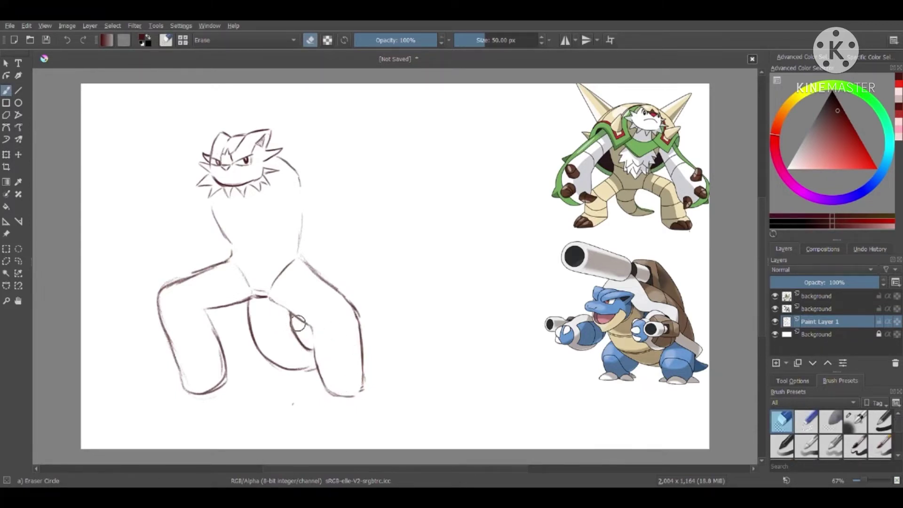
{"action": "mouse_move", "coordinate": [191, 322]}
{"action": "left_mouse_down"}
{"action": "mouse_move", "coordinate": [221, 387]}
{"action": "mouse_move", "coordinate": [181, 368]}
{"action": "mouse_move", "coordinate": [178, 276]}
{"action": "mouse_move", "coordinate": [202, 269]}
{"action": "mouse_move", "coordinate": [175, 282]}
{"action": "mouse_move", "coordinate": [202, 276]}
{"action": "left_mouse_up"}
- Redraw the left leg with its foot and the right leg's inner edge and foot
{"action": "scroll", "coordinate": [855, 447], "scroll_direction": "down", "scroll_amount": 1}
{"action": "left_click", "coordinate": [855, 445]}
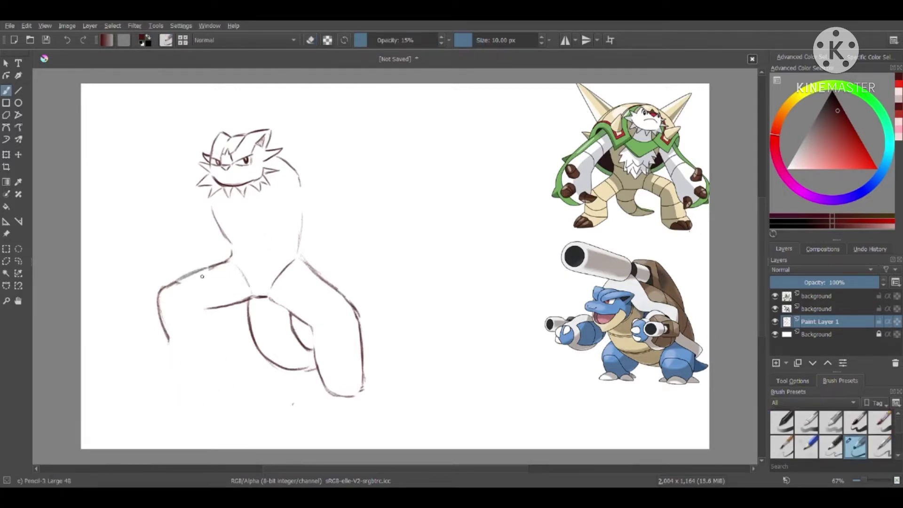
{"action": "mouse_move", "coordinate": [204, 309]}
{"action": "left_mouse_down"}
{"action": "mouse_move", "coordinate": [225, 397]}
{"action": "mouse_move", "coordinate": [172, 393]}
{"action": "mouse_move", "coordinate": [169, 342]}
{"action": "mouse_move", "coordinate": [173, 391]}
{"action": "left_mouse_up"}
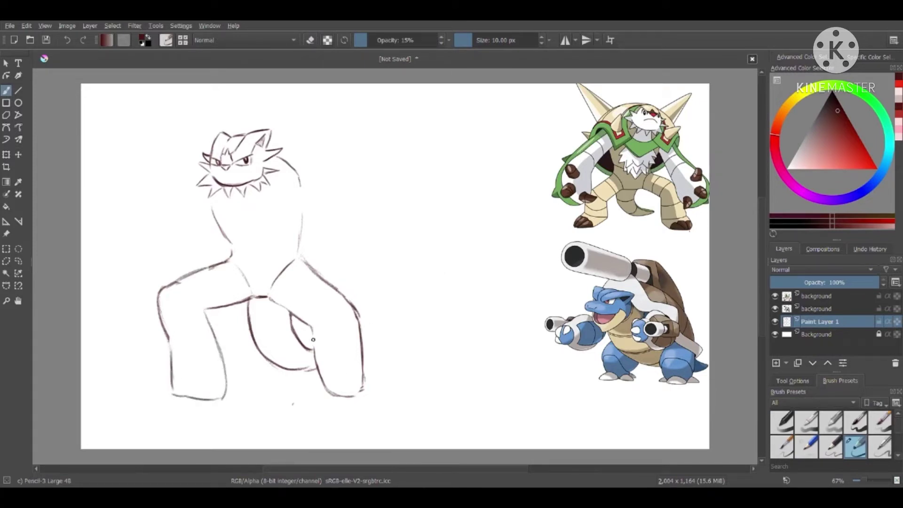
{"action": "mouse_move", "coordinate": [312, 339]}
{"action": "left_mouse_down"}
{"action": "mouse_move", "coordinate": [329, 399]}
{"action": "mouse_move", "coordinate": [359, 402]}
{"action": "mouse_move", "coordinate": [365, 365]}
{"action": "mouse_move", "coordinate": [376, 400]}
{"action": "left_mouse_up"}
- Erase the leftover inner lines at the right foot
{"action": "left_click_drag", "start_coordinate": [895, 436], "coordinate": [896, 423]}
{"action": "left_click", "coordinate": [781, 422]}
{"action": "mouse_move", "coordinate": [326, 366]}
{"action": "left_mouse_down"}
{"action": "mouse_move", "coordinate": [332, 389]}
{"action": "mouse_move", "coordinate": [322, 364]}
{"action": "mouse_move", "coordinate": [353, 391]}
{"action": "mouse_move", "coordinate": [336, 390]}
{"action": "mouse_move", "coordinate": [362, 393]}
{"action": "mouse_move", "coordinate": [350, 326]}
{"action": "left_mouse_up"}
{"action": "scroll", "coordinate": [831, 438], "scroll_direction": "down", "scroll_amount": 1}
{"action": "left_click", "coordinate": [855, 445]}
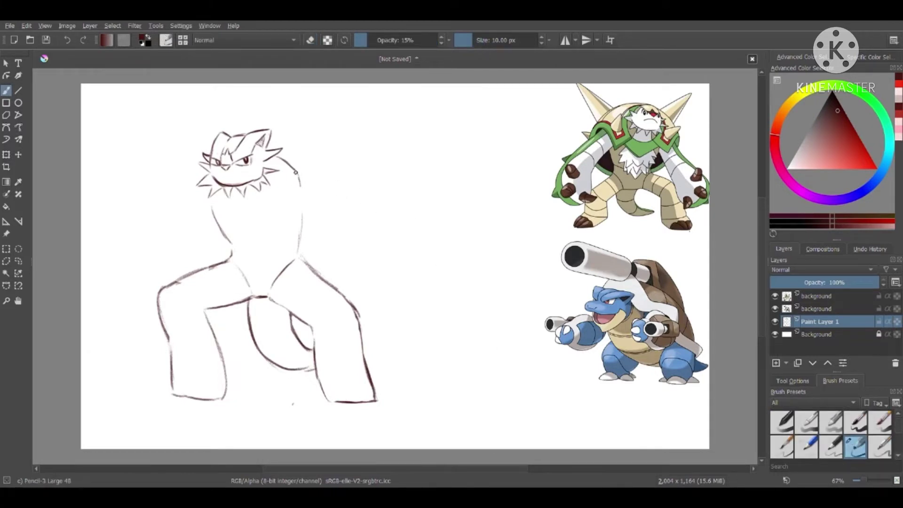
- Extend the back line down from the shoulder and draw the thick right arm
{"action": "left_click_drag", "start_coordinate": [299, 174], "coordinate": [321, 191]}
{"action": "mouse_move", "coordinate": [370, 221]}
{"action": "left_mouse_down"}
{"action": "mouse_move", "coordinate": [394, 249]}
{"action": "mouse_move", "coordinate": [375, 286]}
{"action": "left_mouse_up"}
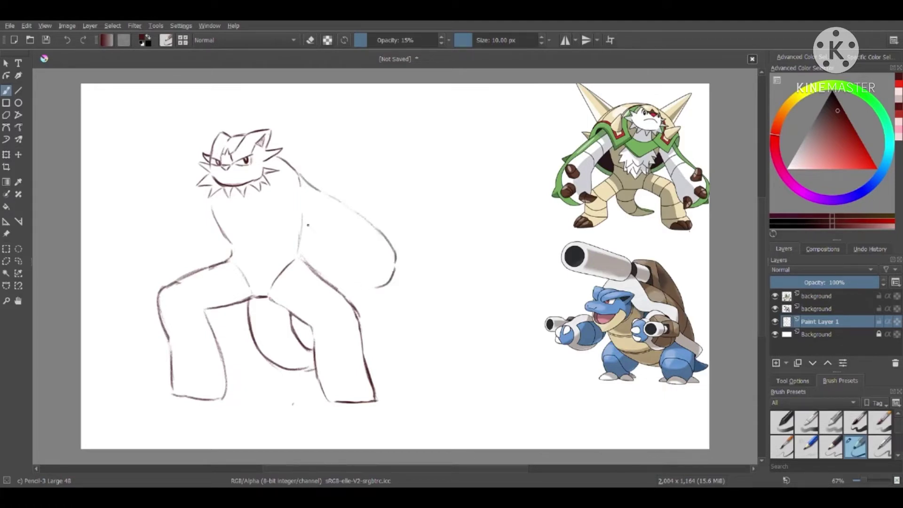
{"action": "mouse_move", "coordinate": [307, 225]}
{"action": "left_mouse_down"}
{"action": "mouse_move", "coordinate": [355, 280]}
{"action": "mouse_move", "coordinate": [374, 286]}
{"action": "left_mouse_up"}
- Draw the shell curve behind the head with a loop, then outline the left arm from the shoulder
{"action": "left_click_drag", "start_coordinate": [281, 142], "coordinate": [316, 163]}
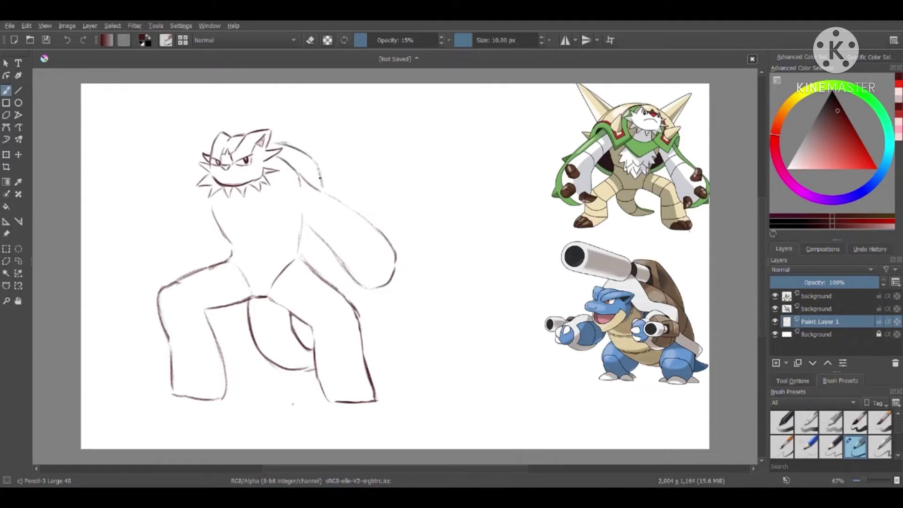
{"action": "mouse_move", "coordinate": [266, 164]}
{"action": "left_mouse_down"}
{"action": "mouse_move", "coordinate": [323, 189]}
{"action": "mouse_move", "coordinate": [311, 158]}
{"action": "left_mouse_up"}
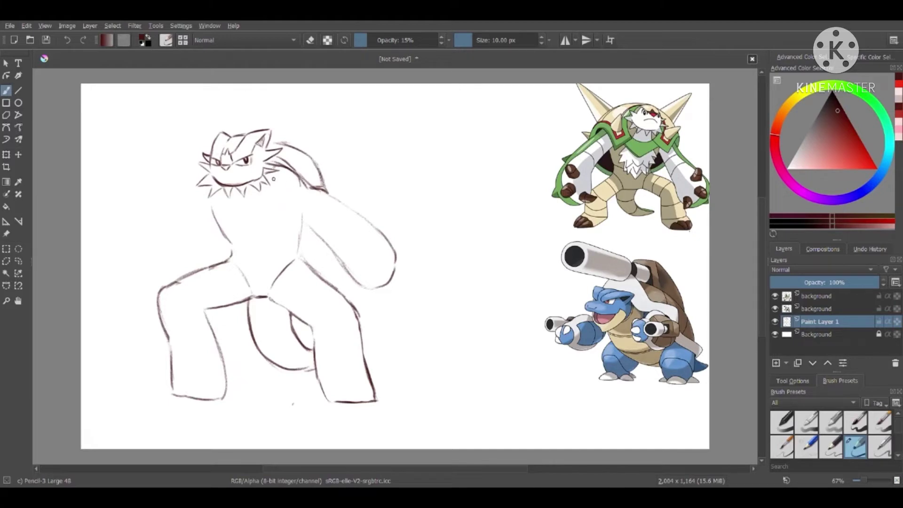
{"action": "mouse_move", "coordinate": [272, 173]}
{"action": "left_mouse_down"}
{"action": "mouse_move", "coordinate": [270, 196]}
{"action": "mouse_move", "coordinate": [293, 202]}
{"action": "mouse_move", "coordinate": [263, 189]}
{"action": "mouse_move", "coordinate": [290, 204]}
{"action": "mouse_move", "coordinate": [311, 186]}
{"action": "left_mouse_up"}
{"action": "left_click", "coordinate": [70, 40]}
{"action": "left_click_drag", "start_coordinate": [311, 186], "coordinate": [267, 163]}
{"action": "mouse_move", "coordinate": [282, 182]}
{"action": "left_mouse_down"}
{"action": "mouse_move", "coordinate": [298, 188]}
{"action": "mouse_move", "coordinate": [304, 166]}
{"action": "mouse_move", "coordinate": [284, 176]}
{"action": "left_mouse_up"}
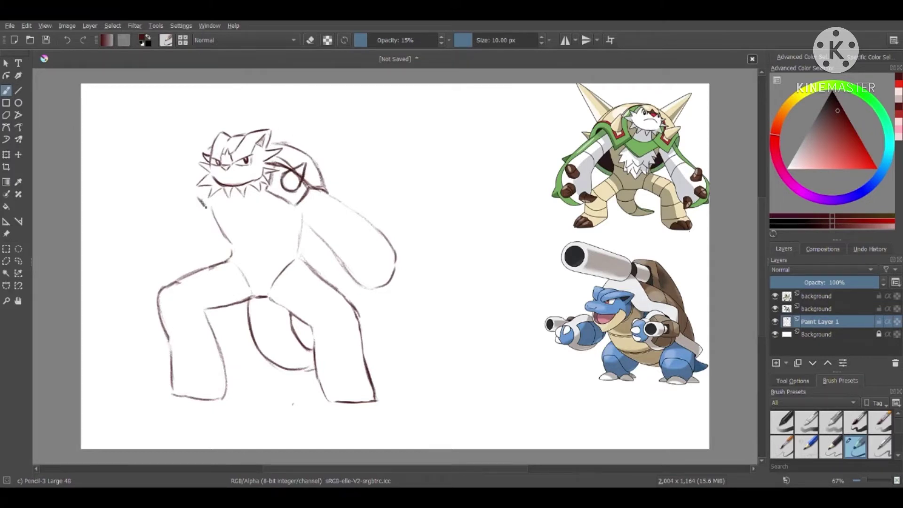
{"action": "mouse_move", "coordinate": [206, 206]}
{"action": "left_mouse_down"}
{"action": "mouse_move", "coordinate": [195, 190]}
{"action": "mouse_move", "coordinate": [190, 164]}
{"action": "left_mouse_up"}
{"action": "mouse_move", "coordinate": [185, 201]}
{"action": "left_mouse_down"}
{"action": "mouse_move", "coordinate": [135, 258]}
{"action": "mouse_move", "coordinate": [128, 288]}
{"action": "mouse_move", "coordinate": [154, 298]}
{"action": "mouse_move", "coordinate": [172, 291]}
{"action": "mouse_move", "coordinate": [212, 217]}
{"action": "left_mouse_up"}
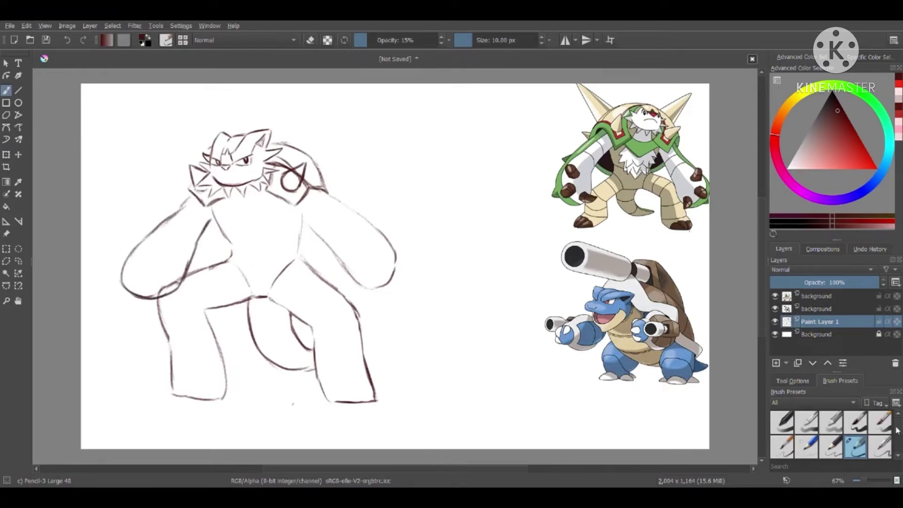
- Undo all the left arm strokes and erase the inner leg and crotch lines
{"action": "left_click_drag", "start_coordinate": [897, 430], "coordinate": [897, 420]}
{"action": "left_click", "coordinate": [782, 421]}
{"action": "left_click", "coordinate": [66, 41]}
{"action": "left_click", "coordinate": [67, 42]}
{"action": "left_click", "coordinate": [66, 42]}
{"action": "left_click", "coordinate": [66, 43]}
{"action": "left_click", "coordinate": [67, 43]}
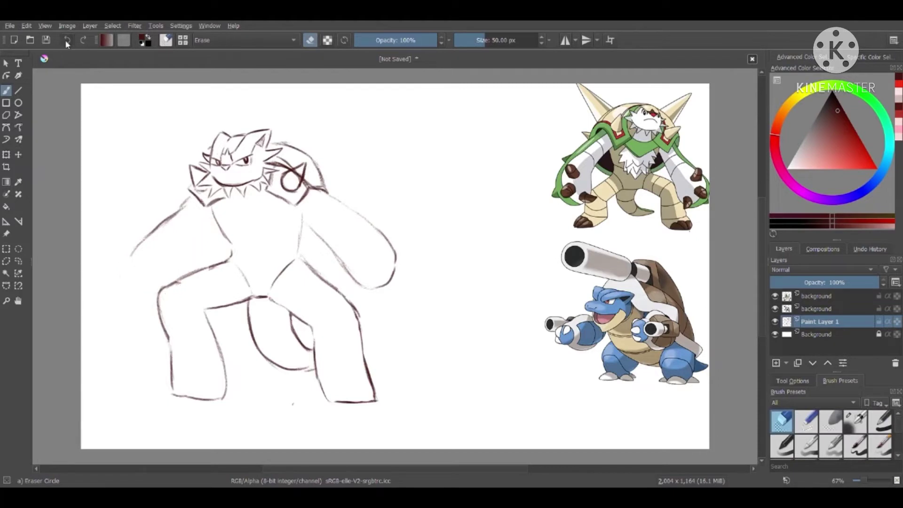
{"action": "left_click", "coordinate": [67, 40]}
{"action": "left_click", "coordinate": [67, 40]}
{"action": "left_click", "coordinate": [67, 40]}
{"action": "left_click", "coordinate": [67, 40]}
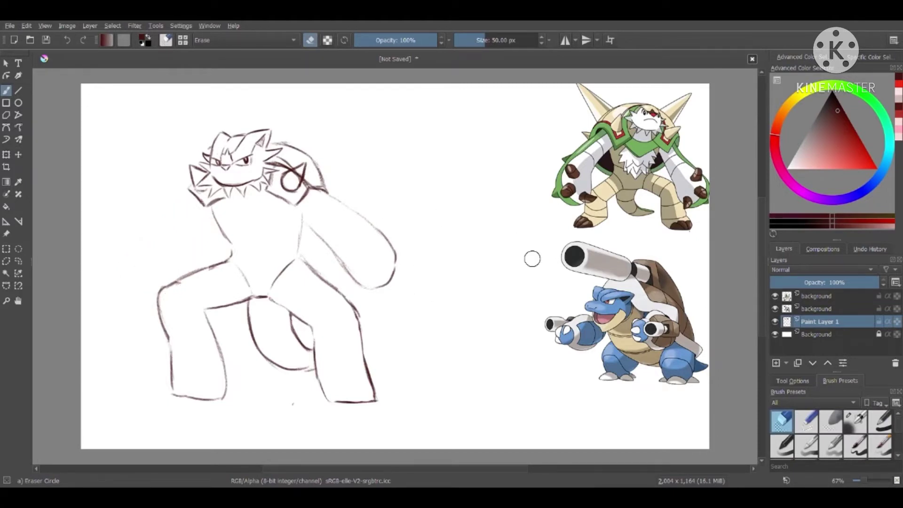
{"action": "mouse_move", "coordinate": [291, 328]}
{"action": "left_mouse_down"}
{"action": "mouse_move", "coordinate": [221, 292]}
{"action": "mouse_move", "coordinate": [224, 242]}
{"action": "mouse_move", "coordinate": [159, 302]}
{"action": "mouse_move", "coordinate": [141, 348]}
{"action": "mouse_move", "coordinate": [182, 348]}
{"action": "mouse_move", "coordinate": [162, 399]}
{"action": "mouse_move", "coordinate": [238, 353]}
{"action": "mouse_move", "coordinate": [217, 392]}
{"action": "mouse_move", "coordinate": [347, 305]}
{"action": "mouse_move", "coordinate": [348, 316]}
{"action": "mouse_move", "coordinate": [318, 294]}
{"action": "mouse_move", "coordinate": [301, 353]}
{"action": "mouse_move", "coordinate": [342, 341]}
{"action": "mouse_move", "coordinate": [365, 401]}
{"action": "left_mouse_up"}
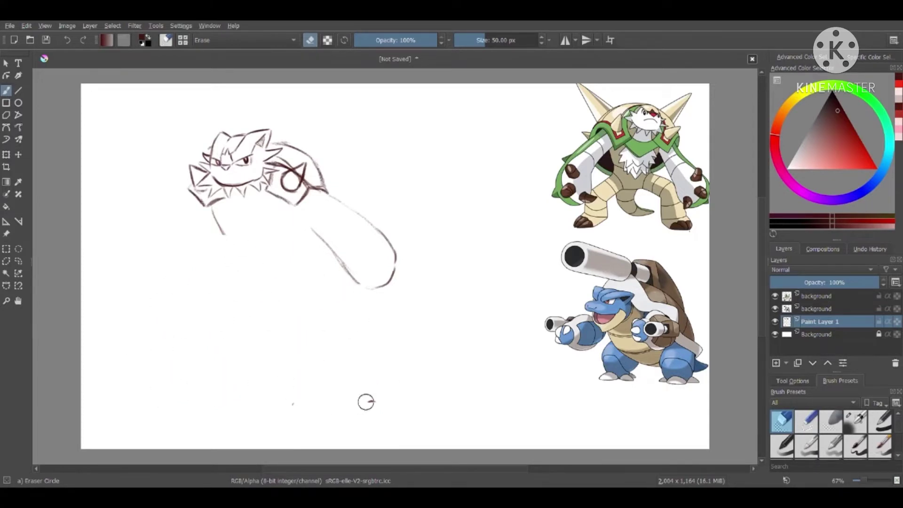
- Extend the body's left side into a rounded bottom and retrace the shell's lower edge
{"action": "left_click", "coordinate": [877, 440]}
{"action": "mouse_move", "coordinate": [223, 234]}
{"action": "left_mouse_down"}
{"action": "mouse_move", "coordinate": [239, 259]}
{"action": "mouse_move", "coordinate": [293, 262]}
{"action": "mouse_move", "coordinate": [301, 231]}
{"action": "left_mouse_up"}
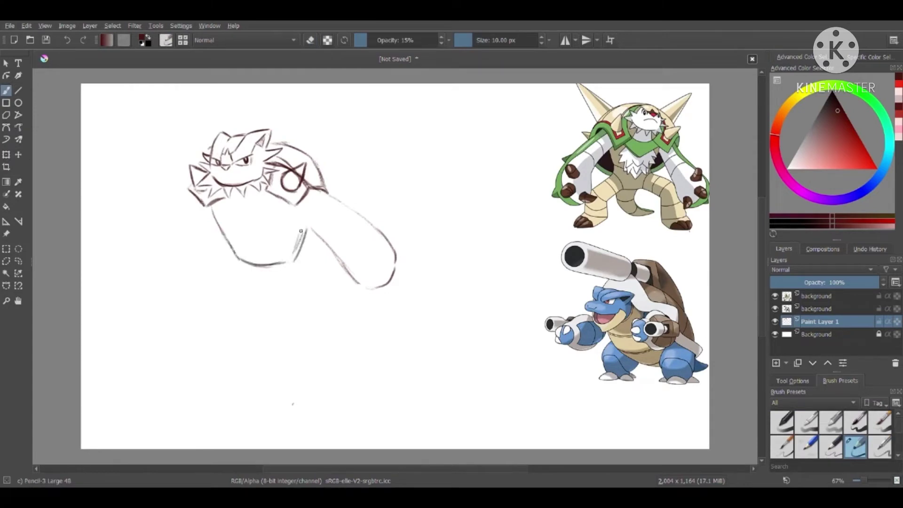
{"action": "left_click_drag", "start_coordinate": [263, 191], "coordinate": [310, 219]}
{"action": "left_click_drag", "start_coordinate": [307, 212], "coordinate": [308, 183]}
- Erase faint lines along the shell's lower edge and the loop's top arc
{"action": "scroll", "coordinate": [893, 413], "scroll_direction": "up", "scroll_amount": 2}
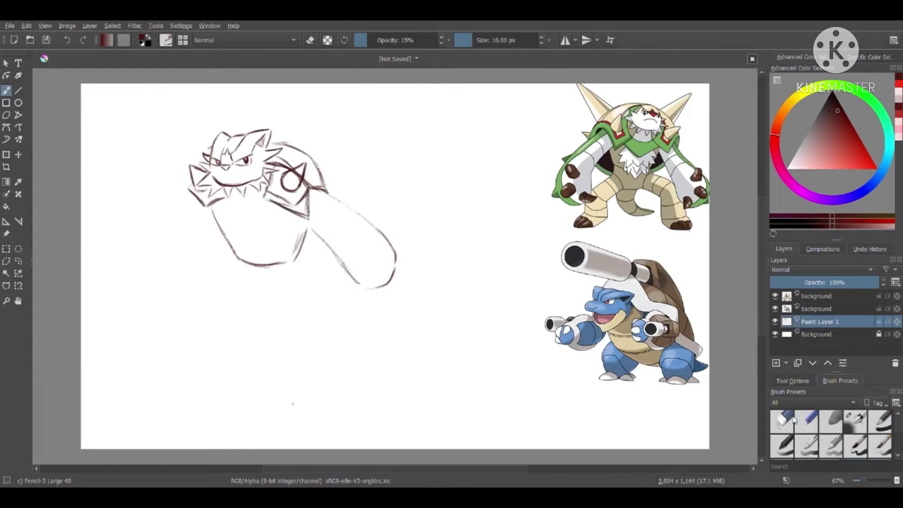
{"action": "left_click", "coordinate": [781, 421]}
{"action": "mouse_move", "coordinate": [292, 205]}
{"action": "left_mouse_down"}
{"action": "mouse_move", "coordinate": [305, 187]}
{"action": "mouse_move", "coordinate": [303, 212]}
{"action": "left_mouse_up"}
{"action": "left_click_drag", "start_coordinate": [291, 175], "coordinate": [299, 177]}
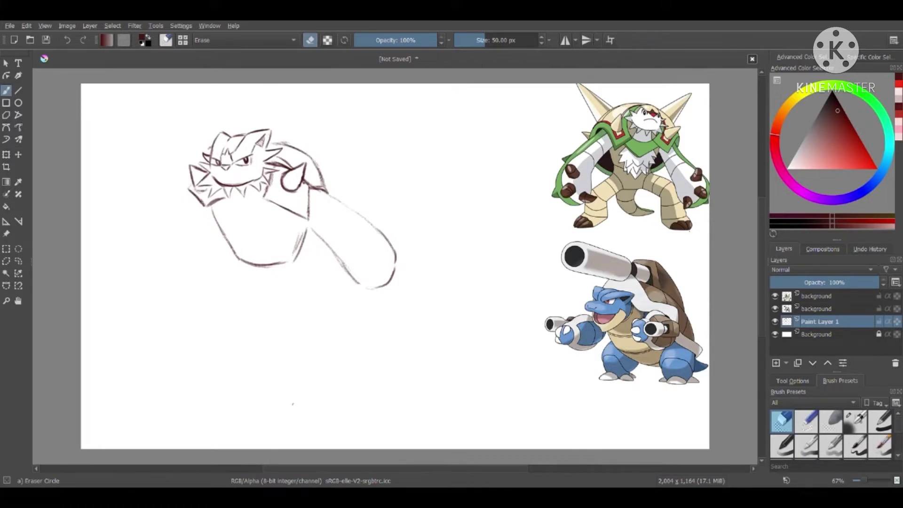
- With the Pencil-3 Large 4B brush, add collar strokes on both sides and darken the mouth line
{"action": "scroll", "coordinate": [862, 429], "scroll_direction": "down", "scroll_amount": 1}
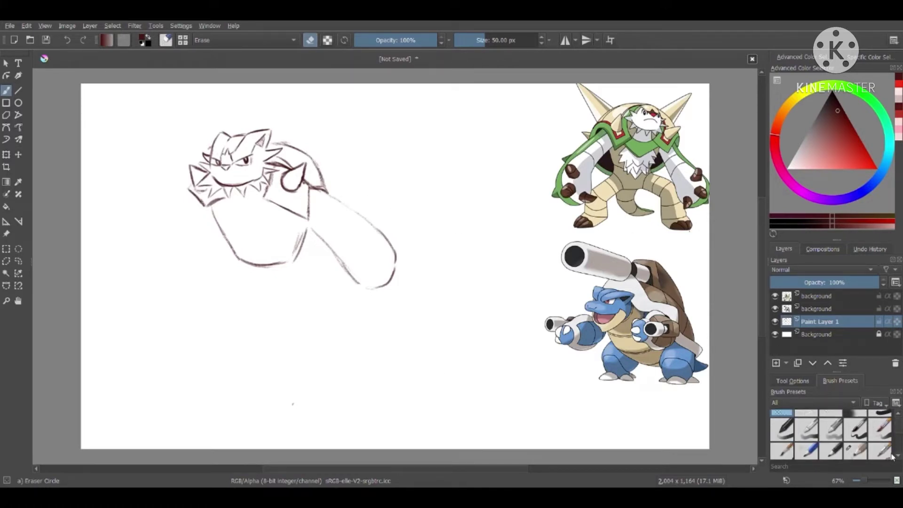
{"action": "left_click", "coordinate": [854, 451]}
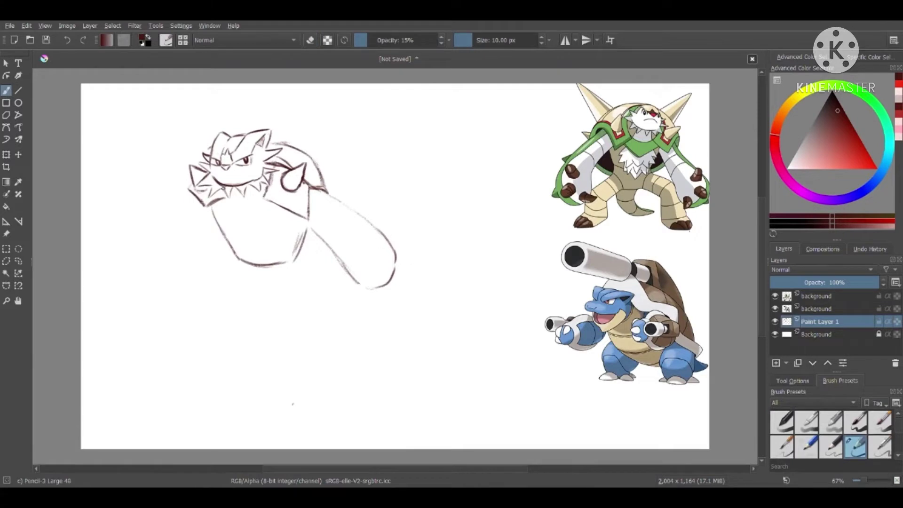
{"action": "left_click_drag", "start_coordinate": [281, 164], "coordinate": [277, 184]}
{"action": "left_click_drag", "start_coordinate": [279, 174], "coordinate": [274, 191]}
{"action": "left_click_drag", "start_coordinate": [206, 201], "coordinate": [222, 190]}
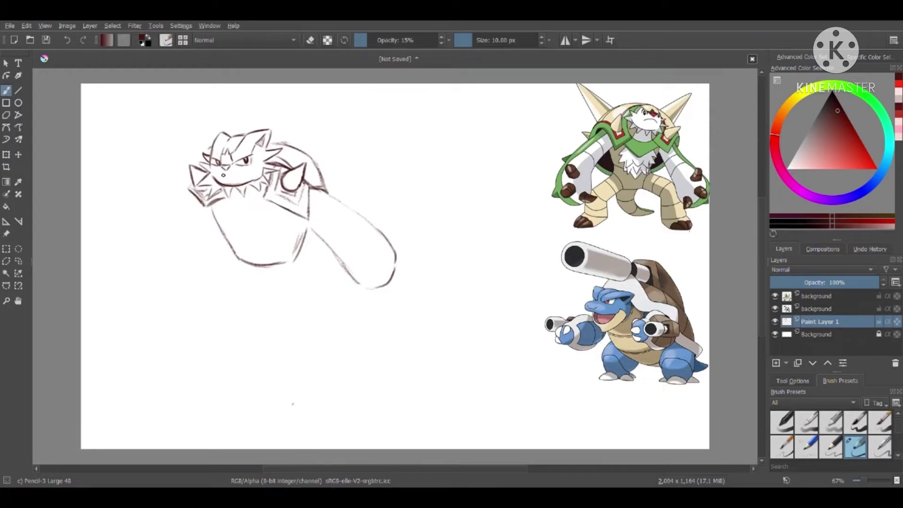
{"action": "left_click_drag", "start_coordinate": [231, 176], "coordinate": [238, 177]}
- Undo the long arc over the shell and erase the loose lines above it with Eraser Circle
{"action": "mouse_move", "coordinate": [296, 111]}
{"action": "left_mouse_down"}
{"action": "mouse_move", "coordinate": [313, 109]}
{"action": "mouse_move", "coordinate": [320, 139]}
{"action": "mouse_move", "coordinate": [345, 126]}
{"action": "mouse_move", "coordinate": [363, 179]}
{"action": "left_mouse_up"}
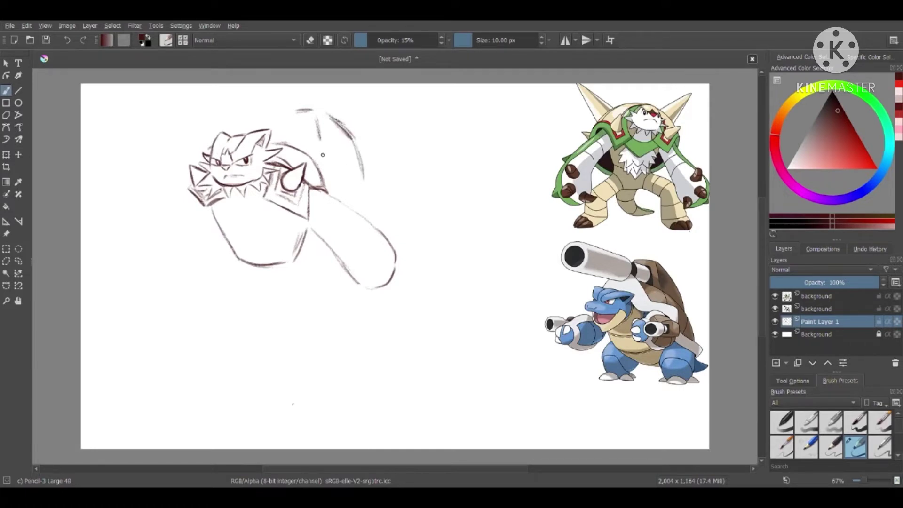
{"action": "mouse_move", "coordinate": [296, 141]}
{"action": "left_mouse_down"}
{"action": "mouse_move", "coordinate": [353, 171]}
{"action": "mouse_move", "coordinate": [389, 233]}
{"action": "left_mouse_up"}
{"action": "left_click", "coordinate": [66, 40]}
{"action": "left_click", "coordinate": [66, 40]}
{"action": "left_click", "coordinate": [67, 40]}
{"action": "left_click_drag", "start_coordinate": [899, 427], "coordinate": [899, 418]}
{"action": "left_click", "coordinate": [781, 422]}
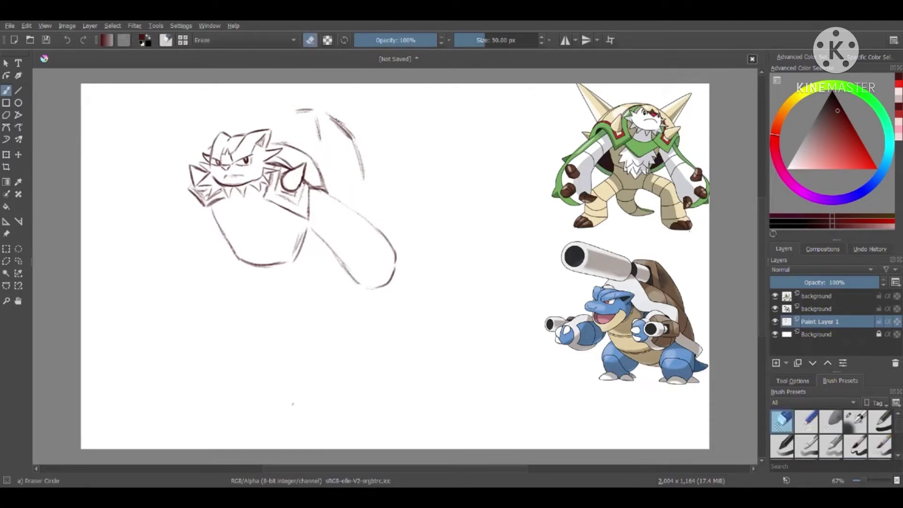
{"action": "mouse_move", "coordinate": [299, 110]}
{"action": "left_mouse_down"}
{"action": "mouse_move", "coordinate": [319, 109]}
{"action": "mouse_move", "coordinate": [361, 165]}
{"action": "left_mouse_up"}
{"action": "left_click", "coordinate": [898, 456]}
{"action": "left_click", "coordinate": [855, 450]}
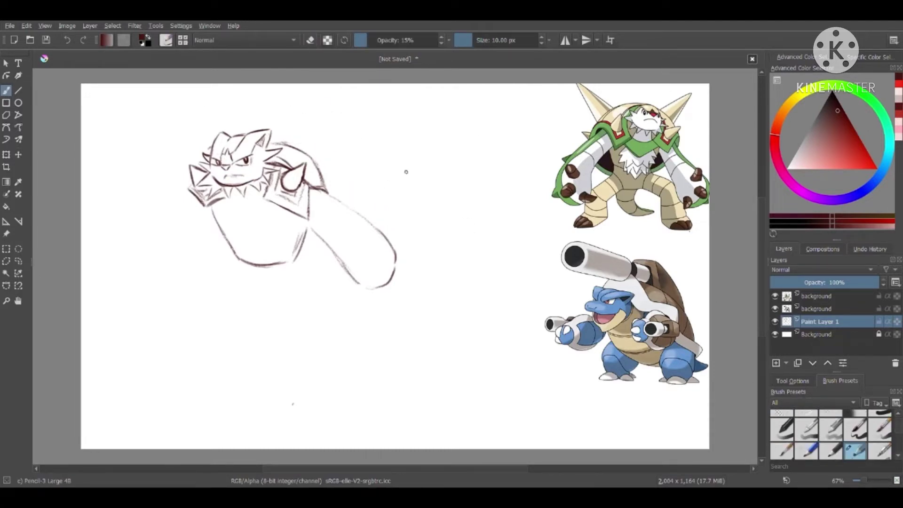
- Redraw the shell outline behind the head and sketch bent legs ending in rounded feet
{"action": "mouse_move", "coordinate": [272, 138]}
{"action": "left_mouse_down"}
{"action": "mouse_move", "coordinate": [316, 158]}
{"action": "mouse_move", "coordinate": [336, 181]}
{"action": "left_mouse_up"}
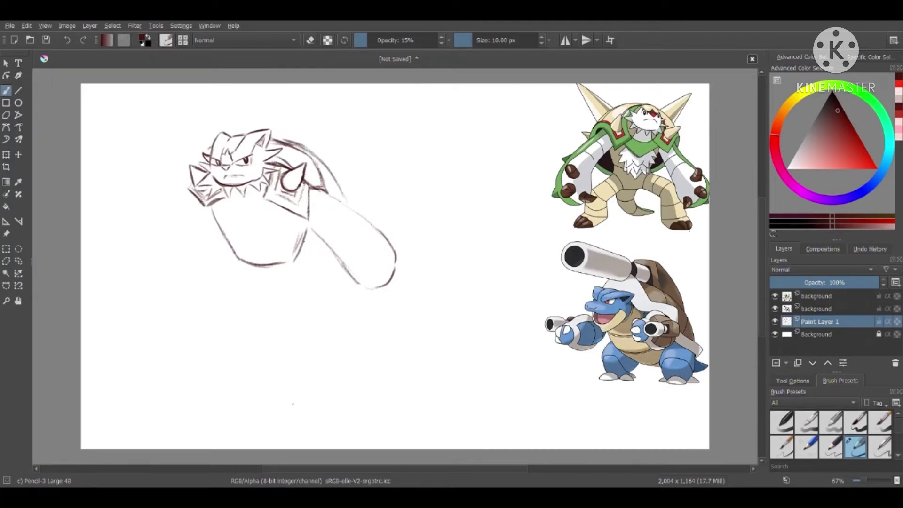
{"action": "mouse_move", "coordinate": [301, 244]}
{"action": "left_mouse_down"}
{"action": "mouse_move", "coordinate": [295, 273]}
{"action": "mouse_move", "coordinate": [309, 289]}
{"action": "mouse_move", "coordinate": [319, 242]}
{"action": "left_mouse_up"}
{"action": "left_click_drag", "start_coordinate": [302, 285], "coordinate": [338, 344]}
{"action": "mouse_move", "coordinate": [237, 259]}
{"action": "left_mouse_down"}
{"action": "mouse_move", "coordinate": [248, 310]}
{"action": "mouse_move", "coordinate": [265, 313]}
{"action": "mouse_move", "coordinate": [296, 277]}
{"action": "left_mouse_up"}
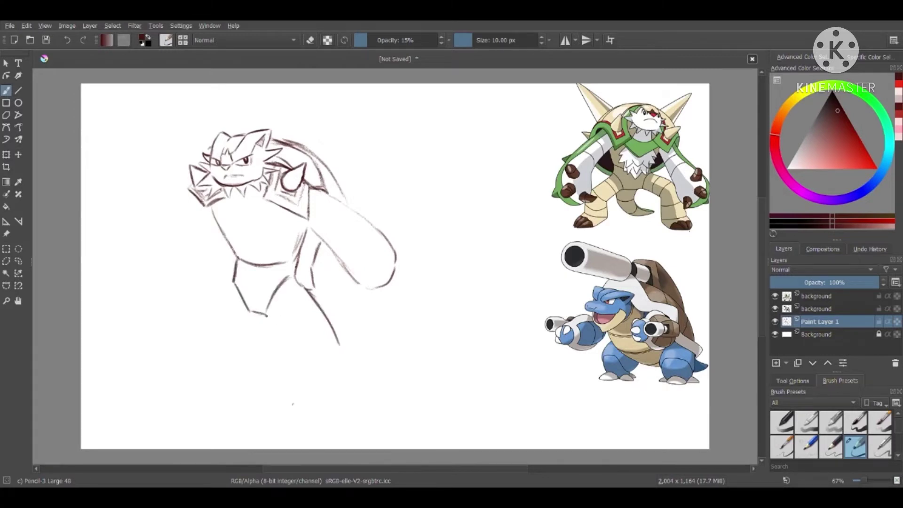
{"action": "mouse_move", "coordinate": [266, 316]}
{"action": "left_mouse_down"}
{"action": "mouse_move", "coordinate": [295, 355]}
{"action": "mouse_move", "coordinate": [306, 407]}
{"action": "mouse_move", "coordinate": [322, 428]}
{"action": "mouse_move", "coordinate": [353, 423]}
{"action": "mouse_move", "coordinate": [341, 346]}
{"action": "left_mouse_up"}
{"action": "left_click_drag", "start_coordinate": [231, 275], "coordinate": [181, 310]}
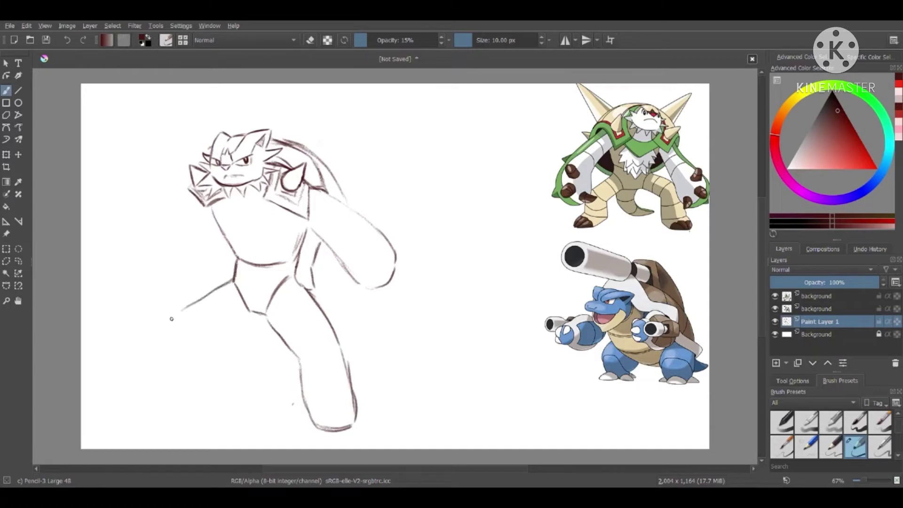
{"action": "mouse_move", "coordinate": [169, 353]}
{"action": "left_mouse_down"}
{"action": "mouse_move", "coordinate": [202, 405]}
{"action": "mouse_move", "coordinate": [243, 424]}
{"action": "mouse_move", "coordinate": [256, 398]}
{"action": "mouse_move", "coordinate": [234, 344]}
{"action": "mouse_move", "coordinate": [244, 323]}
{"action": "mouse_move", "coordinate": [219, 347]}
{"action": "mouse_move", "coordinate": [246, 390]}
{"action": "mouse_move", "coordinate": [248, 360]}
{"action": "left_mouse_up"}
- Erase the lower left leg and crotch lines with the Eraser Circle preset
{"action": "left_click_drag", "start_coordinate": [898, 429], "coordinate": [898, 419]}
{"action": "left_click", "coordinate": [781, 421]}
{"action": "mouse_move", "coordinate": [242, 351]}
{"action": "left_mouse_down"}
{"action": "mouse_move", "coordinate": [254, 377]}
{"action": "mouse_move", "coordinate": [233, 338]}
{"action": "left_mouse_up"}
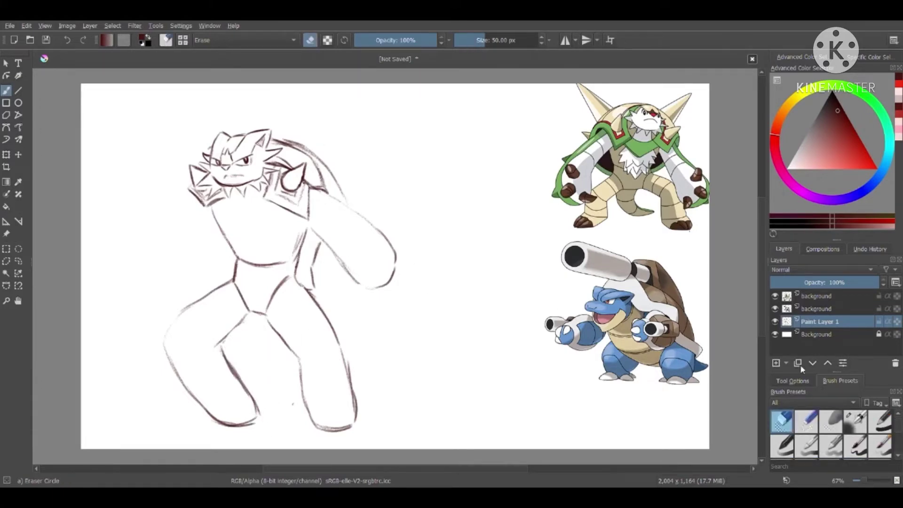
{"action": "left_click", "coordinate": [896, 456]}
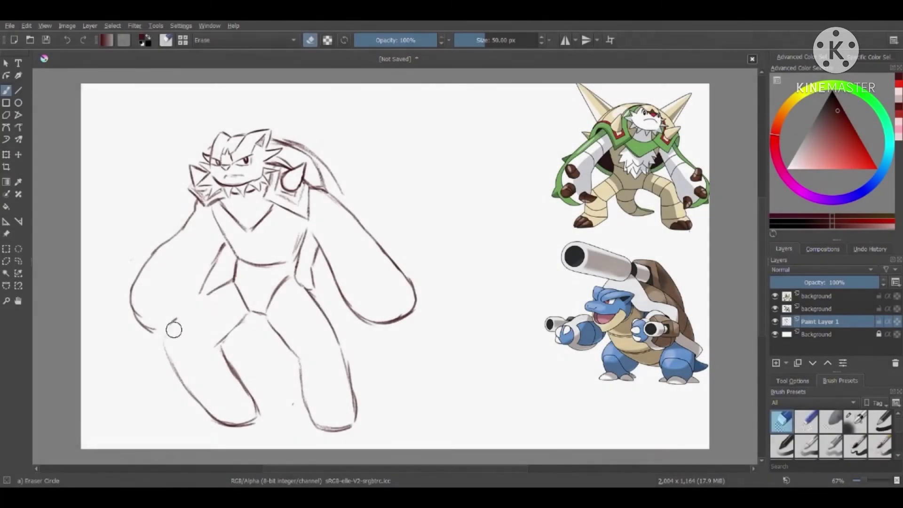
{"action": "mouse_move", "coordinate": [191, 311]}
{"action": "left_mouse_down"}
{"action": "mouse_move", "coordinate": [226, 339]}
{"action": "mouse_move", "coordinate": [254, 417]}
{"action": "mouse_move", "coordinate": [286, 368]}
{"action": "mouse_move", "coordinate": [263, 333]}
{"action": "mouse_move", "coordinate": [316, 422]}
{"action": "mouse_move", "coordinate": [332, 286]}
{"action": "left_mouse_up"}
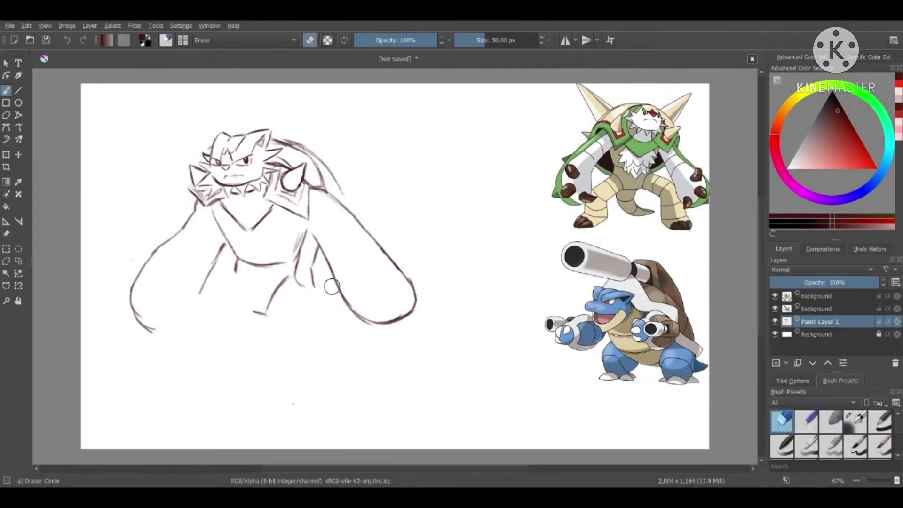
- Redraw both lower legs with inner lines and a left foot using the pencil
{"action": "left_click", "coordinate": [897, 456]}
{"action": "left_click", "coordinate": [854, 446]}
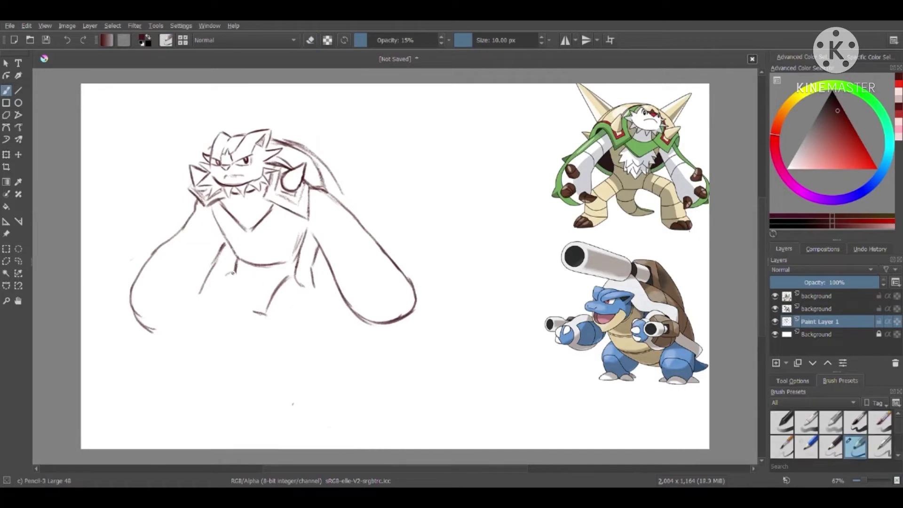
{"action": "mouse_move", "coordinate": [232, 272]}
{"action": "left_mouse_down"}
{"action": "mouse_move", "coordinate": [188, 333]}
{"action": "mouse_move", "coordinate": [194, 339]}
{"action": "mouse_move", "coordinate": [215, 324]}
{"action": "mouse_move", "coordinate": [230, 343]}
{"action": "mouse_move", "coordinate": [259, 346]}
{"action": "left_mouse_up"}
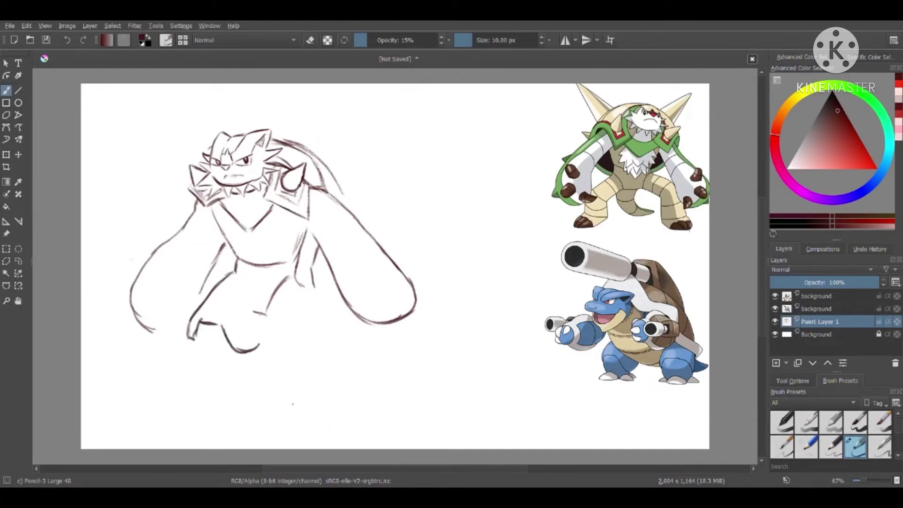
{"action": "left_click_drag", "start_coordinate": [237, 275], "coordinate": [256, 346]}
{"action": "mouse_move", "coordinate": [264, 314]}
{"action": "left_mouse_down"}
{"action": "mouse_move", "coordinate": [269, 346]}
{"action": "mouse_move", "coordinate": [286, 350]}
{"action": "left_mouse_up"}
{"action": "left_click_drag", "start_coordinate": [292, 345], "coordinate": [323, 326]}
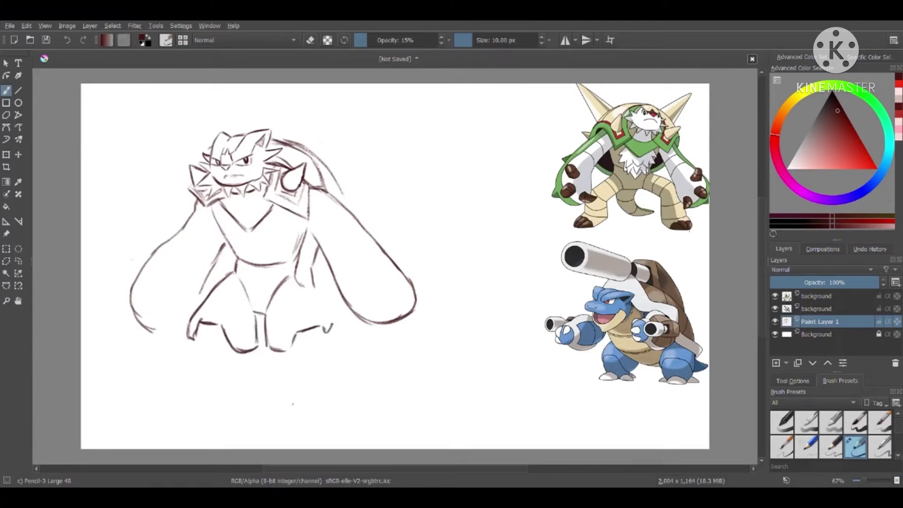
{"action": "left_click_drag", "start_coordinate": [294, 280], "coordinate": [332, 322]}
{"action": "mouse_move", "coordinate": [193, 342]}
{"action": "left_mouse_down"}
{"action": "mouse_move", "coordinate": [222, 387]}
{"action": "mouse_move", "coordinate": [241, 390]}
{"action": "mouse_move", "coordinate": [236, 350]}
{"action": "mouse_move", "coordinate": [249, 378]}
{"action": "mouse_move", "coordinate": [282, 367]}
{"action": "mouse_move", "coordinate": [297, 378]}
{"action": "mouse_move", "coordinate": [321, 376]}
{"action": "mouse_move", "coordinate": [328, 343]}
{"action": "left_mouse_up"}
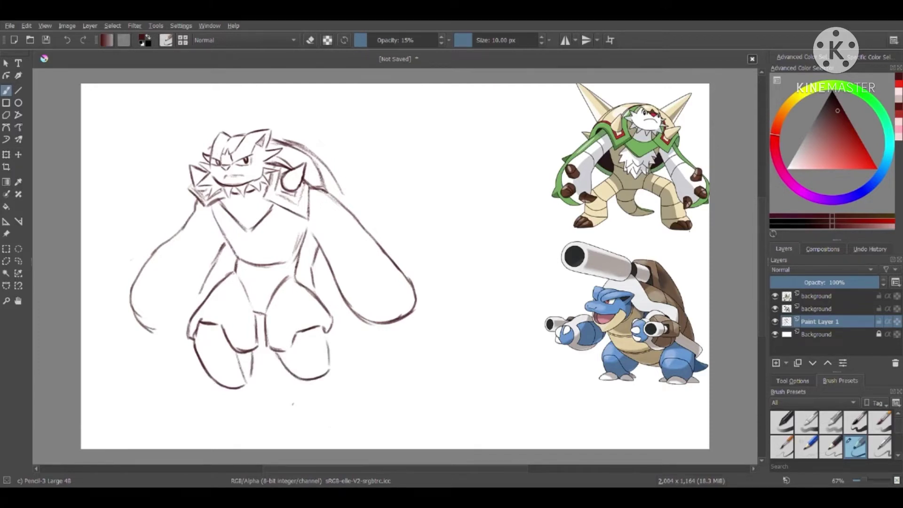
- Erase the lower-leg sketch strokes, including the left leg's outer and inner lines
{"action": "left_click_drag", "start_coordinate": [898, 432], "coordinate": [897, 428]}
{"action": "left_click", "coordinate": [784, 422]}
{"action": "mouse_move", "coordinate": [282, 359]}
{"action": "left_mouse_down"}
{"action": "mouse_move", "coordinate": [304, 383]}
{"action": "mouse_move", "coordinate": [327, 352]}
{"action": "left_mouse_up"}
{"action": "mouse_move", "coordinate": [243, 386]}
{"action": "left_mouse_down"}
{"action": "mouse_move", "coordinate": [203, 358]}
{"action": "mouse_move", "coordinate": [202, 345]}
{"action": "mouse_move", "coordinate": [248, 369]}
{"action": "left_mouse_up"}
{"action": "mouse_move", "coordinate": [210, 316]}
{"action": "left_mouse_down"}
{"action": "mouse_move", "coordinate": [202, 324]}
{"action": "mouse_move", "coordinate": [263, 348]}
{"action": "mouse_move", "coordinate": [328, 343]}
{"action": "left_mouse_up"}
{"action": "left_click", "coordinate": [897, 456]}
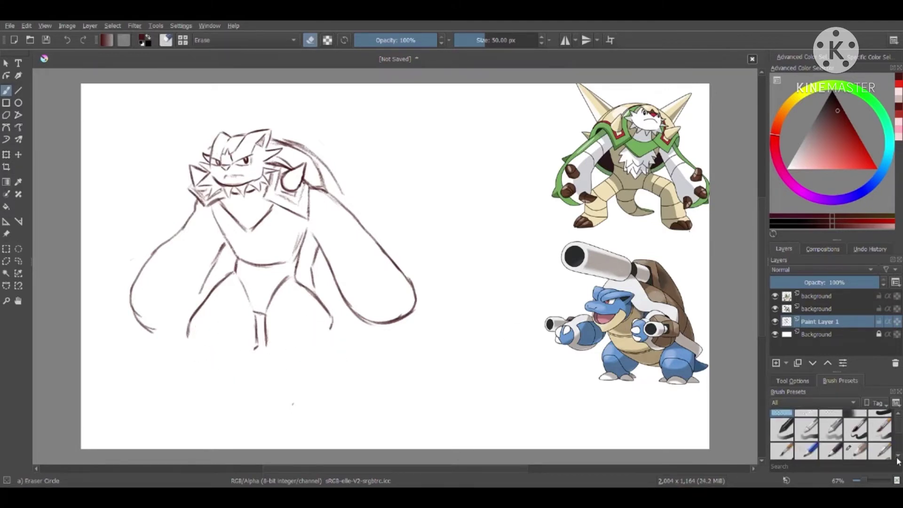
- Sketch a U-shaped leg with a thigh and knee line below the body
{"action": "left_click", "coordinate": [854, 449]}
{"action": "left_click_drag", "start_coordinate": [188, 330], "coordinate": [189, 349]}
{"action": "mouse_move", "coordinate": [189, 357]}
{"action": "left_mouse_down"}
{"action": "mouse_move", "coordinate": [205, 409]}
{"action": "mouse_move", "coordinate": [226, 424]}
{"action": "mouse_move", "coordinate": [260, 415]}
{"action": "mouse_move", "coordinate": [246, 353]}
{"action": "mouse_move", "coordinate": [256, 347]}
{"action": "mouse_move", "coordinate": [245, 355]}
{"action": "left_mouse_up"}
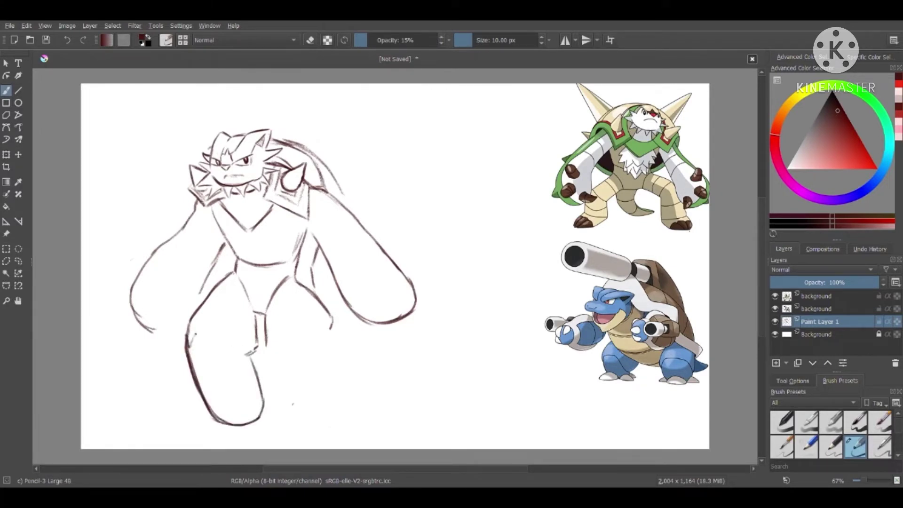
{"action": "mouse_move", "coordinate": [195, 334]}
{"action": "left_mouse_down"}
{"action": "mouse_move", "coordinate": [230, 357]}
{"action": "mouse_move", "coordinate": [247, 355]}
{"action": "mouse_move", "coordinate": [188, 348]}
{"action": "mouse_move", "coordinate": [225, 329]}
{"action": "mouse_move", "coordinate": [217, 408]}
{"action": "mouse_move", "coordinate": [195, 415]}
{"action": "mouse_move", "coordinate": [261, 374]}
{"action": "left_mouse_up"}
{"action": "scroll", "coordinate": [828, 432], "scroll_direction": "up", "scroll_amount": 2}
{"action": "left_click", "coordinate": [781, 422]}
{"action": "scroll", "coordinate": [827, 432], "scroll_direction": "down", "scroll_amount": 2}
{"action": "left_click", "coordinate": [854, 445]}
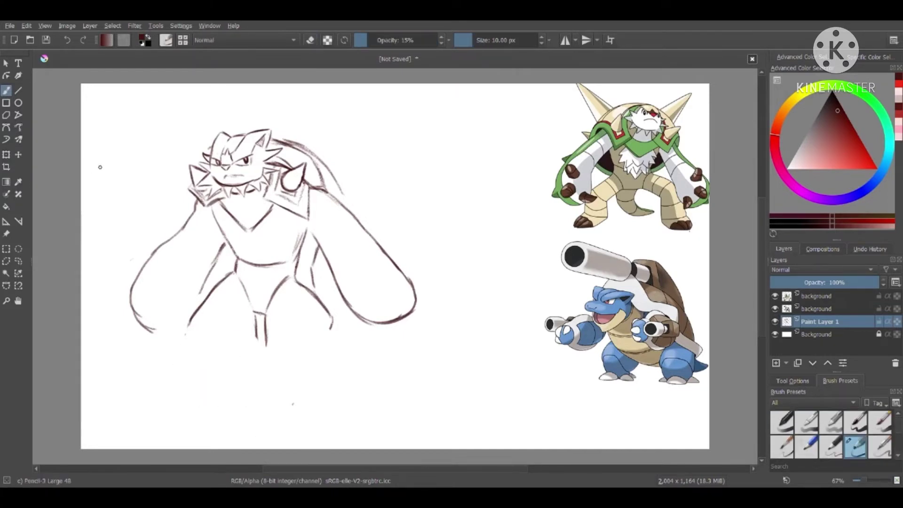
- Scale the whole sketch down and move it up and to the right with Transform
{"action": "left_click", "coordinate": [6, 154]}
{"action": "left_click_drag", "start_coordinate": [276, 268], "coordinate": [280, 297]}
{"action": "left_click_drag", "start_coordinate": [425, 138], "coordinate": [398, 165]}
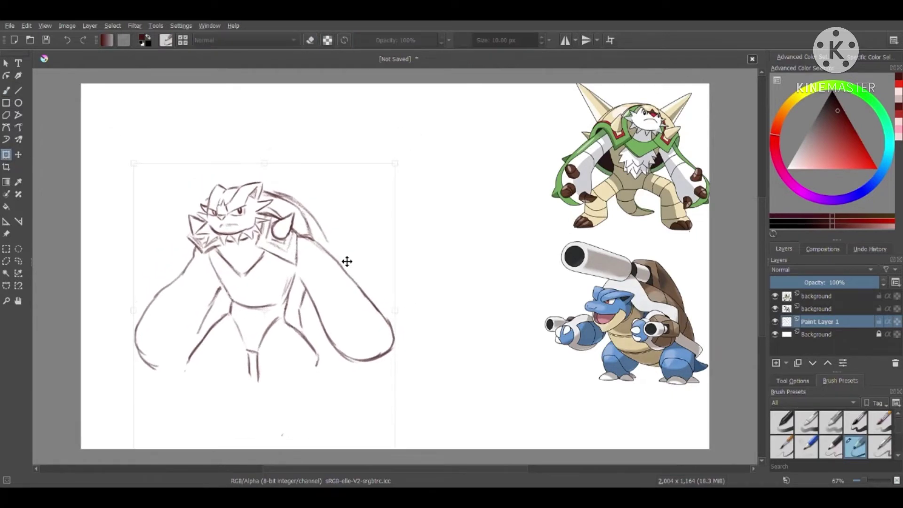
{"action": "left_click_drag", "start_coordinate": [347, 261], "coordinate": [373, 234]}
{"action": "key", "text": "b"}
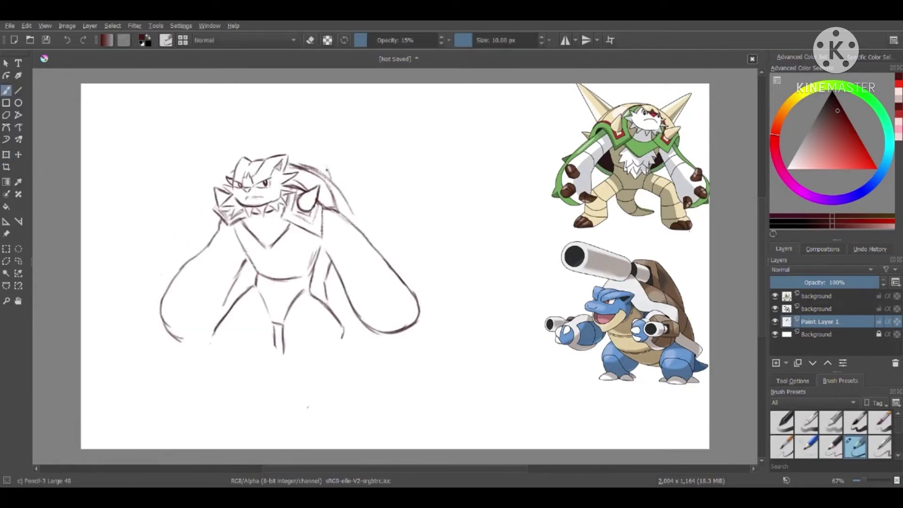
- Draw the cannon's oval mouth and edges above the head, darkening the shell line beside it
{"action": "left_click_drag", "start_coordinate": [331, 181], "coordinate": [320, 153]}
{"action": "mouse_move", "coordinate": [226, 108]}
{"action": "left_mouse_down"}
{"action": "mouse_move", "coordinate": [210, 128]}
{"action": "mouse_move", "coordinate": [228, 135]}
{"action": "left_mouse_up"}
{"action": "mouse_move", "coordinate": [232, 98]}
{"action": "left_mouse_down"}
{"action": "mouse_move", "coordinate": [288, 124]}
{"action": "mouse_move", "coordinate": [304, 142]}
{"action": "left_mouse_up"}
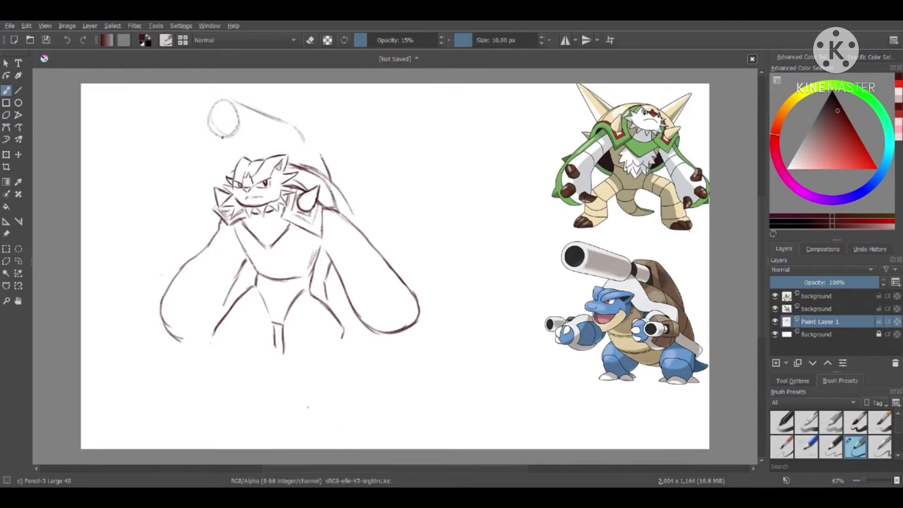
{"action": "mouse_move", "coordinate": [231, 137]}
{"action": "left_mouse_down"}
{"action": "mouse_move", "coordinate": [292, 153]}
{"action": "mouse_move", "coordinate": [275, 149]}
{"action": "mouse_move", "coordinate": [304, 134]}
{"action": "mouse_move", "coordinate": [283, 122]}
{"action": "mouse_move", "coordinate": [305, 141]}
{"action": "mouse_move", "coordinate": [292, 155]}
{"action": "mouse_move", "coordinate": [332, 201]}
{"action": "left_mouse_up"}
{"action": "mouse_move", "coordinate": [283, 148]}
{"action": "left_mouse_down"}
{"action": "mouse_move", "coordinate": [246, 165]}
{"action": "mouse_move", "coordinate": [298, 153]}
{"action": "left_mouse_up"}
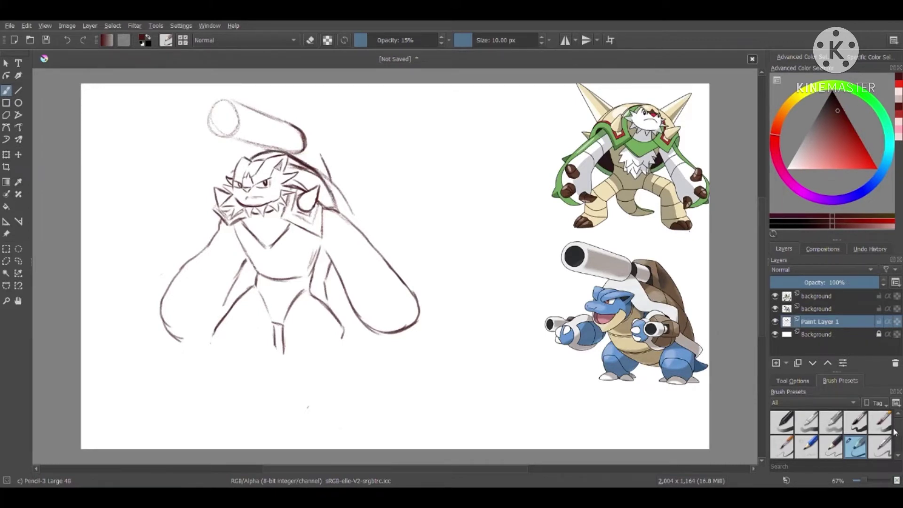
- Thin the heavy shell line, then redraw the cannon's lower outline darker and shade its opening
{"action": "scroll", "coordinate": [895, 430], "scroll_direction": "up", "scroll_amount": 2}
{"action": "left_click", "coordinate": [782, 420]}
{"action": "left_click_drag", "start_coordinate": [290, 164], "coordinate": [318, 177]}
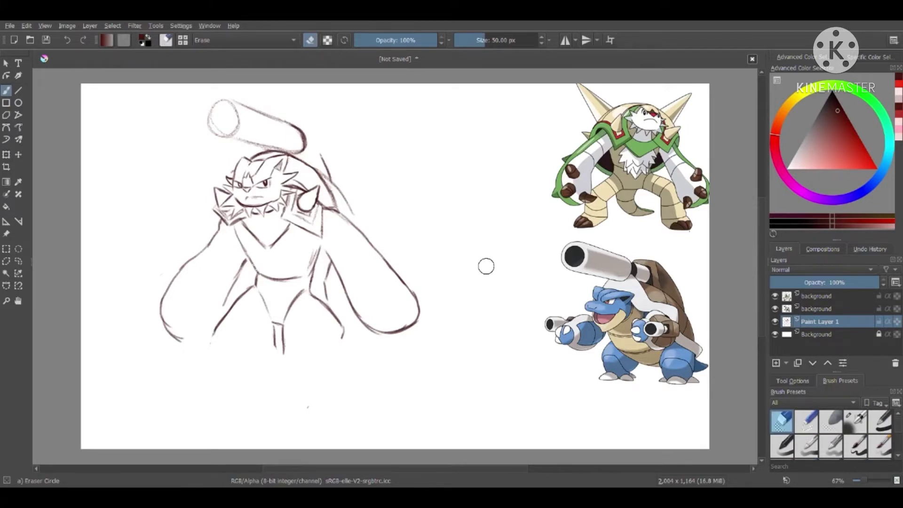
{"action": "scroll", "coordinate": [863, 426], "scroll_direction": "down", "scroll_amount": 2}
{"action": "left_click", "coordinate": [855, 447]}
{"action": "mouse_move", "coordinate": [230, 133]}
{"action": "left_mouse_down"}
{"action": "mouse_move", "coordinate": [279, 151]}
{"action": "mouse_move", "coordinate": [211, 127]}
{"action": "mouse_move", "coordinate": [229, 130]}
{"action": "mouse_move", "coordinate": [214, 106]}
{"action": "mouse_move", "coordinate": [216, 128]}
{"action": "mouse_move", "coordinate": [212, 121]}
{"action": "mouse_move", "coordinate": [217, 103]}
{"action": "mouse_move", "coordinate": [211, 121]}
{"action": "mouse_move", "coordinate": [230, 99]}
{"action": "mouse_move", "coordinate": [294, 128]}
{"action": "left_mouse_up"}
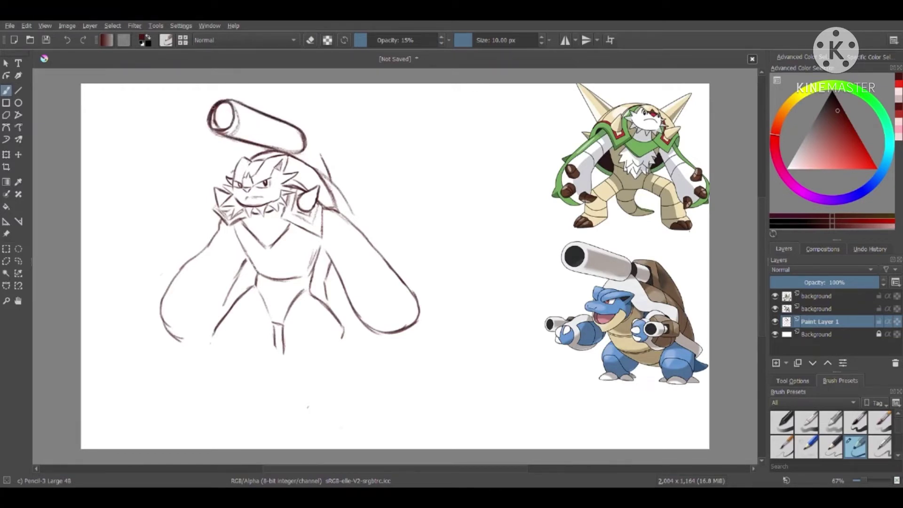
{"action": "mouse_move", "coordinate": [210, 105]}
{"action": "left_mouse_down"}
{"action": "mouse_move", "coordinate": [218, 126]}
{"action": "mouse_move", "coordinate": [221, 107]}
{"action": "mouse_move", "coordinate": [222, 122]}
{"action": "mouse_move", "coordinate": [228, 104]}
{"action": "mouse_move", "coordinate": [230, 118]}
{"action": "left_mouse_up"}
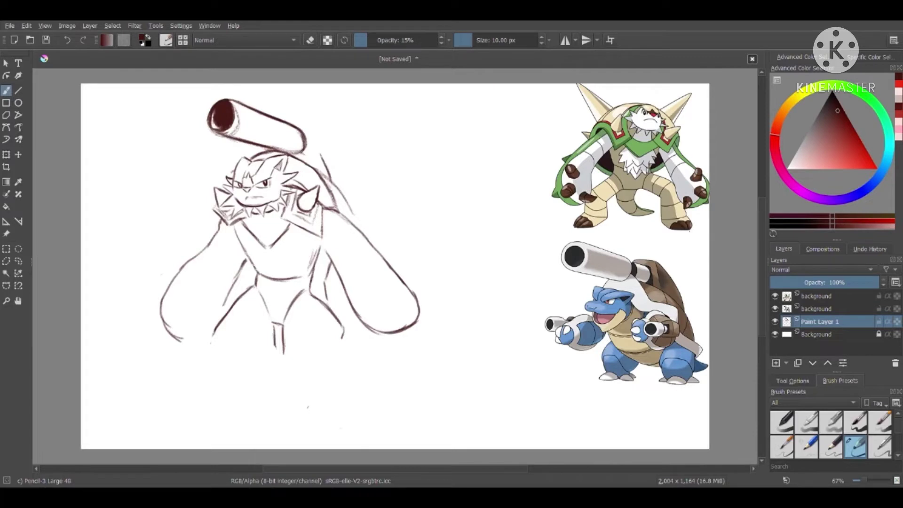
- Draw the cannon's rear collar and end band and sketch the shell curving down the right
{"action": "mouse_move", "coordinate": [295, 152]}
{"action": "left_mouse_down"}
{"action": "mouse_move", "coordinate": [308, 159]}
{"action": "mouse_move", "coordinate": [314, 151]}
{"action": "mouse_move", "coordinate": [307, 133]}
{"action": "mouse_move", "coordinate": [303, 159]}
{"action": "mouse_move", "coordinate": [320, 147]}
{"action": "mouse_move", "coordinate": [330, 175]}
{"action": "mouse_move", "coordinate": [310, 170]}
{"action": "mouse_move", "coordinate": [313, 177]}
{"action": "left_mouse_up"}
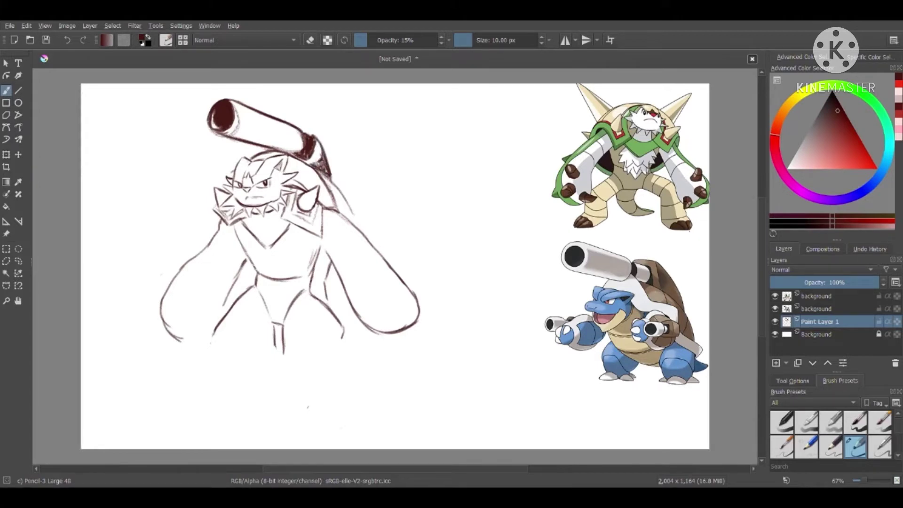
{"action": "mouse_move", "coordinate": [302, 129]}
{"action": "left_mouse_down"}
{"action": "mouse_move", "coordinate": [321, 128]}
{"action": "mouse_move", "coordinate": [338, 176]}
{"action": "left_mouse_up"}
{"action": "left_click_drag", "start_coordinate": [333, 136], "coordinate": [358, 182]}
{"action": "left_click_drag", "start_coordinate": [343, 152], "coordinate": [366, 238]}
{"action": "left_click_drag", "start_coordinate": [360, 192], "coordinate": [361, 217]}
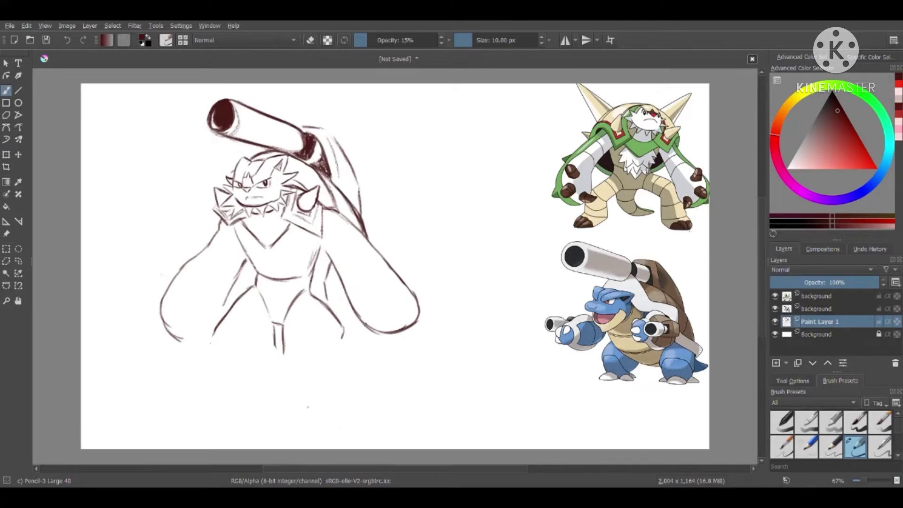
{"action": "left_click_drag", "start_coordinate": [362, 324], "coordinate": [351, 337]}
- Erase the stray forearm stroke and the extra shell line
{"action": "scroll", "coordinate": [875, 437], "scroll_direction": "up", "scroll_amount": 2}
{"action": "left_click", "coordinate": [781, 422]}
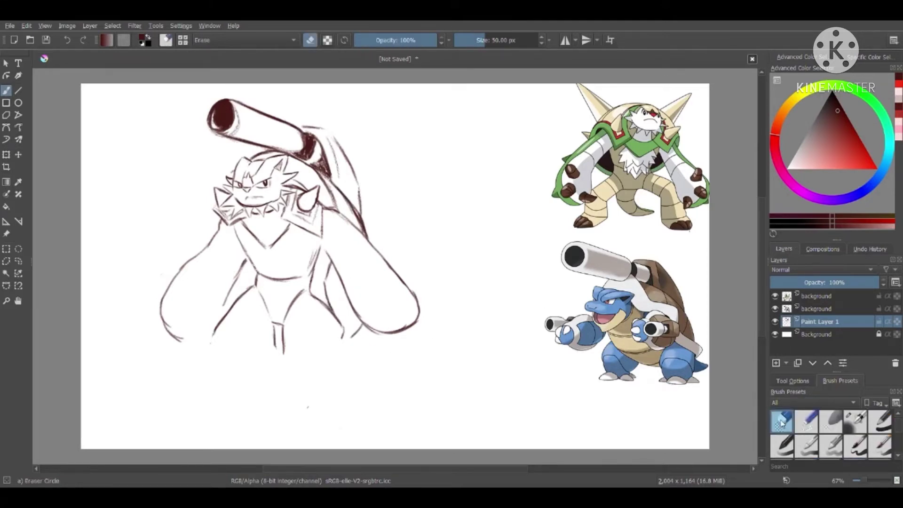
{"action": "left_click_drag", "start_coordinate": [346, 322], "coordinate": [355, 331]}
{"action": "mouse_move", "coordinate": [377, 196]}
{"action": "left_mouse_down"}
{"action": "mouse_move", "coordinate": [346, 155]}
{"action": "mouse_move", "coordinate": [372, 286]}
{"action": "mouse_move", "coordinate": [372, 277]}
{"action": "mouse_move", "coordinate": [341, 348]}
{"action": "left_mouse_up"}
{"action": "scroll", "coordinate": [855, 437], "scroll_direction": "down", "scroll_amount": 2}
{"action": "left_click", "coordinate": [855, 446]}
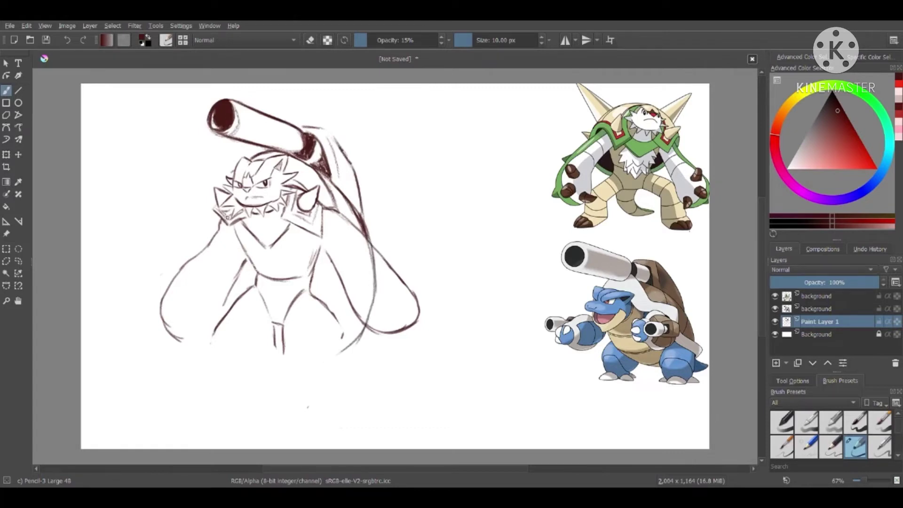
- Draw the body's right side line and trace and darken the shell's right outline
{"action": "mouse_move", "coordinate": [237, 166]}
{"action": "left_mouse_down"}
{"action": "mouse_move", "coordinate": [201, 251]}
{"action": "mouse_move", "coordinate": [241, 283]}
{"action": "mouse_move", "coordinate": [226, 299]}
{"action": "left_mouse_up"}
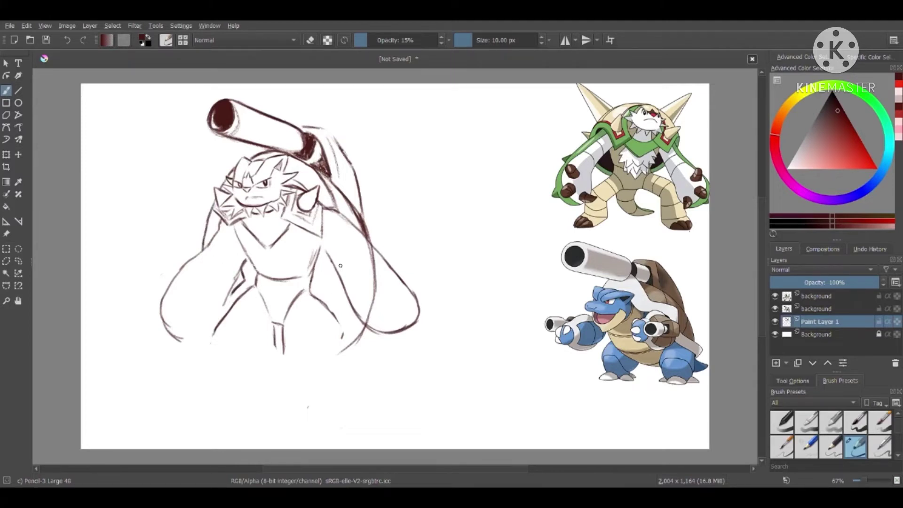
{"action": "mouse_move", "coordinate": [327, 257]}
{"action": "left_mouse_down"}
{"action": "mouse_move", "coordinate": [323, 278]}
{"action": "mouse_move", "coordinate": [349, 326]}
{"action": "left_mouse_up"}
{"action": "left_click_drag", "start_coordinate": [351, 330], "coordinate": [366, 324]}
{"action": "left_click_drag", "start_coordinate": [345, 194], "coordinate": [370, 228]}
{"action": "mouse_move", "coordinate": [323, 176]}
{"action": "left_mouse_down"}
{"action": "mouse_move", "coordinate": [369, 215]}
{"action": "mouse_move", "coordinate": [388, 262]}
{"action": "mouse_move", "coordinate": [387, 303]}
{"action": "mouse_move", "coordinate": [349, 345]}
{"action": "left_mouse_up"}
{"action": "left_click_drag", "start_coordinate": [390, 273], "coordinate": [355, 337]}
{"action": "left_click_drag", "start_coordinate": [390, 245], "coordinate": [389, 293]}
{"action": "left_click_drag", "start_coordinate": [379, 230], "coordinate": [391, 272]}
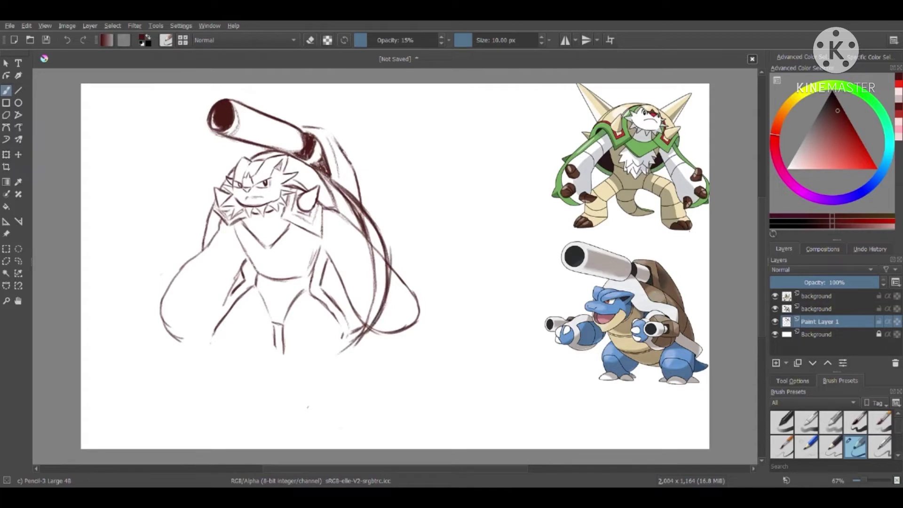
{"action": "left_click_drag", "start_coordinate": [330, 172], "coordinate": [350, 190]}
{"action": "mouse_move", "coordinate": [296, 160]}
{"action": "left_mouse_down"}
{"action": "mouse_move", "coordinate": [322, 169]}
{"action": "mouse_move", "coordinate": [371, 217]}
{"action": "left_mouse_up"}
{"action": "left_click_drag", "start_coordinate": [347, 187], "coordinate": [388, 251]}
{"action": "left_click_drag", "start_coordinate": [370, 213], "coordinate": [391, 256]}
- Erase the stray stroke at the lower arm and add a curved line inside the shell
{"action": "scroll", "coordinate": [887, 422], "scroll_direction": "up", "scroll_amount": 2}
{"action": "left_click", "coordinate": [781, 421]}
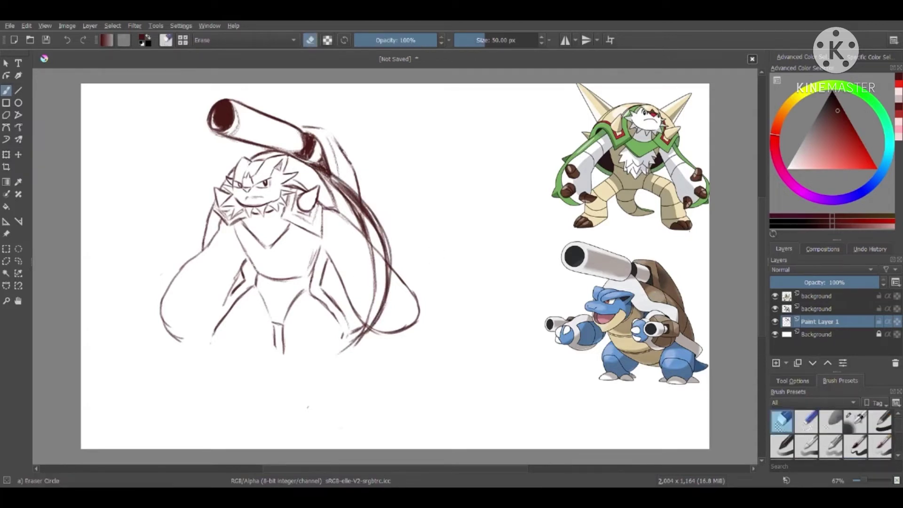
{"action": "mouse_move", "coordinate": [377, 299]}
{"action": "left_mouse_down"}
{"action": "mouse_move", "coordinate": [359, 258]}
{"action": "mouse_move", "coordinate": [390, 280]}
{"action": "mouse_move", "coordinate": [323, 174]}
{"action": "mouse_move", "coordinate": [375, 239]}
{"action": "mouse_move", "coordinate": [361, 209]}
{"action": "mouse_move", "coordinate": [383, 259]}
{"action": "left_mouse_up"}
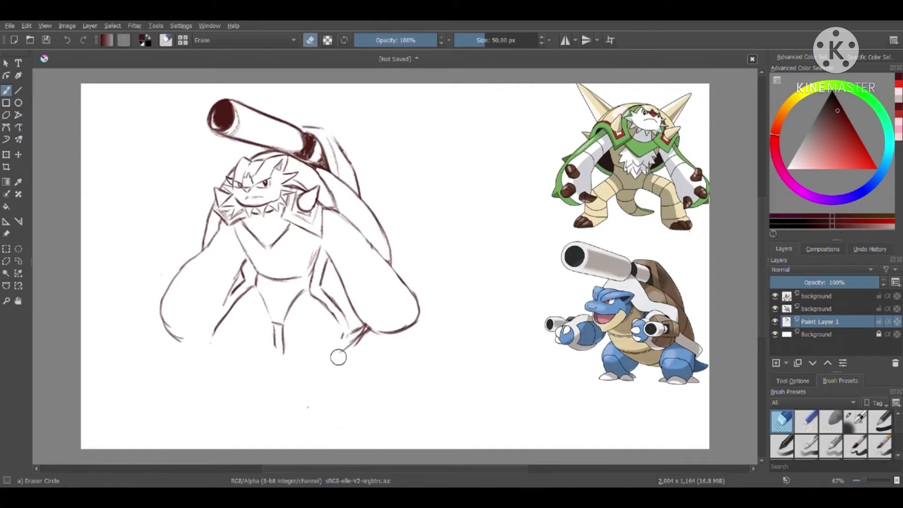
{"action": "left_click_drag", "start_coordinate": [352, 333], "coordinate": [361, 328]}
{"action": "key", "text": "slash"}
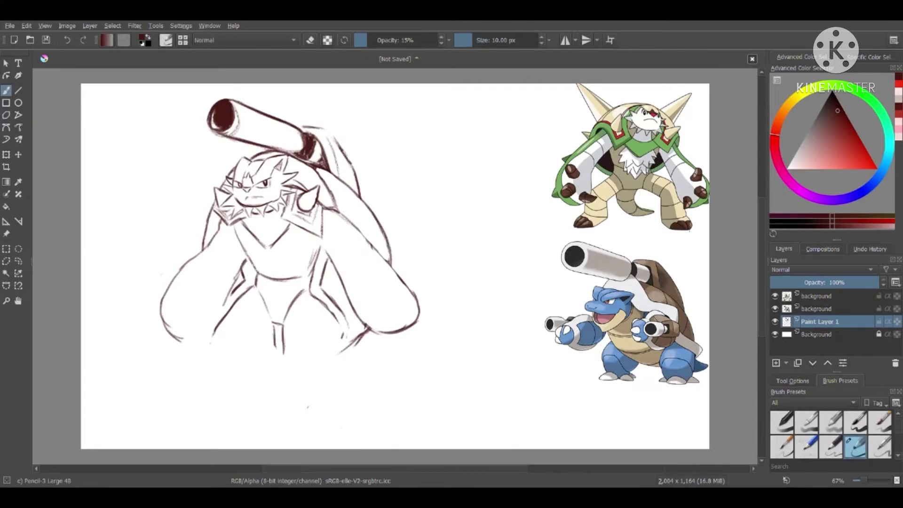
{"action": "left_click_drag", "start_coordinate": [346, 187], "coordinate": [350, 215]}
- Draw a pointed spike rising from the shell and clean up the lines at its base
{"action": "mouse_move", "coordinate": [342, 179]}
{"action": "left_mouse_down"}
{"action": "mouse_move", "coordinate": [425, 143]}
{"action": "mouse_move", "coordinate": [377, 206]}
{"action": "left_mouse_up"}
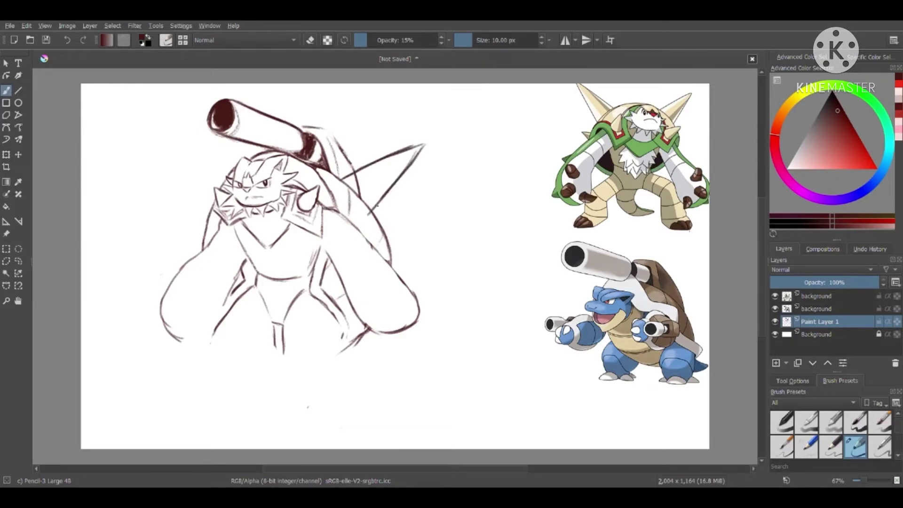
{"action": "left_click", "coordinate": [67, 40]}
{"action": "left_click", "coordinate": [66, 41]}
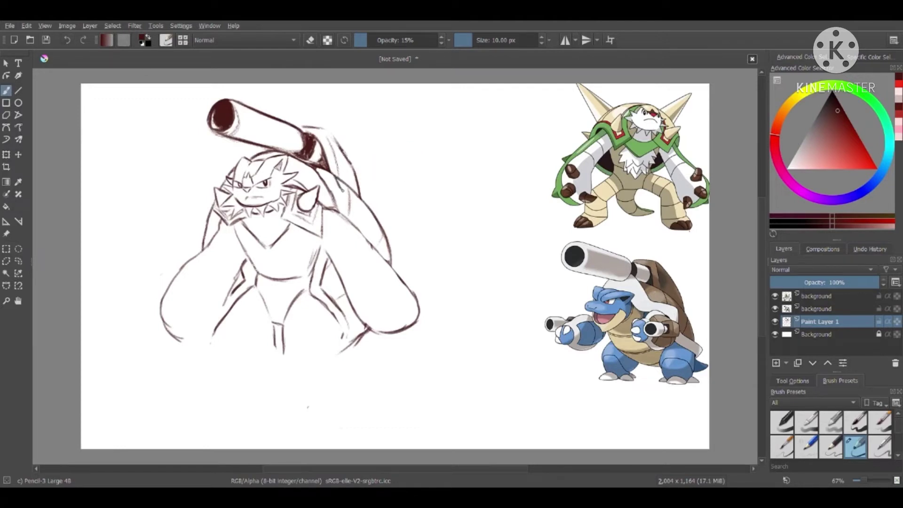
{"action": "mouse_move", "coordinate": [369, 203]}
{"action": "left_mouse_down"}
{"action": "mouse_move", "coordinate": [418, 114]}
{"action": "mouse_move", "coordinate": [332, 170]}
{"action": "mouse_move", "coordinate": [410, 116]}
{"action": "mouse_move", "coordinate": [397, 163]}
{"action": "mouse_move", "coordinate": [367, 204]}
{"action": "left_mouse_up"}
{"action": "mouse_move", "coordinate": [230, 158]}
{"action": "left_mouse_down"}
{"action": "mouse_move", "coordinate": [224, 174]}
{"action": "mouse_move", "coordinate": [234, 142]}
{"action": "left_mouse_up"}
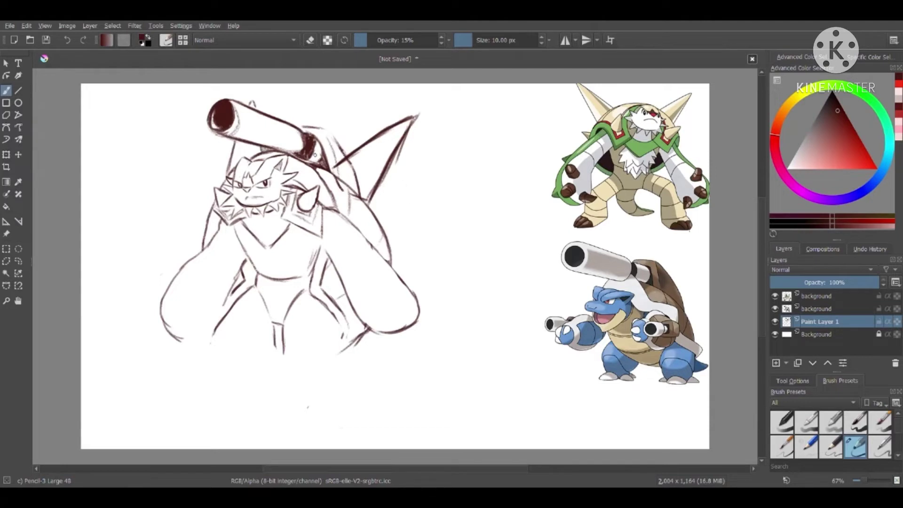
{"action": "key", "text": "e"}
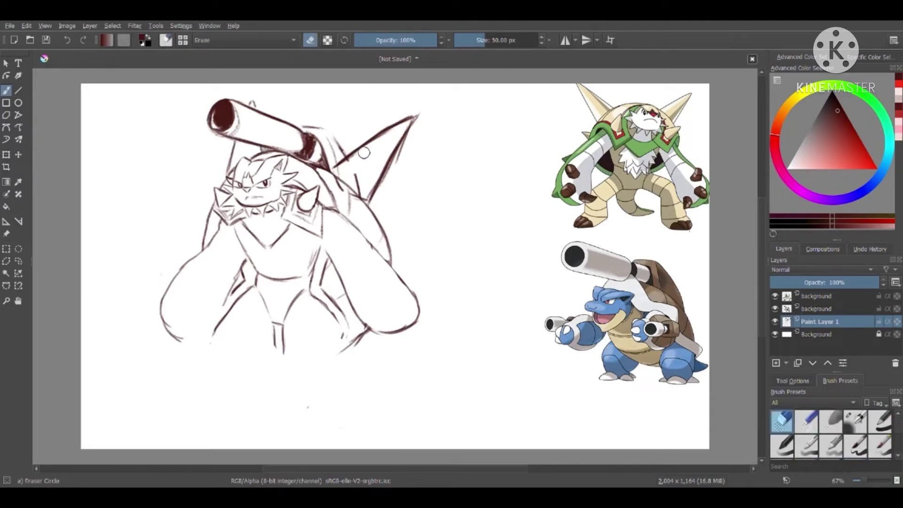
{"action": "mouse_move", "coordinate": [360, 156]}
{"action": "left_mouse_down"}
{"action": "mouse_move", "coordinate": [341, 178]}
{"action": "mouse_move", "coordinate": [367, 199]}
{"action": "mouse_move", "coordinate": [418, 113]}
{"action": "mouse_move", "coordinate": [401, 151]}
{"action": "left_mouse_up"}
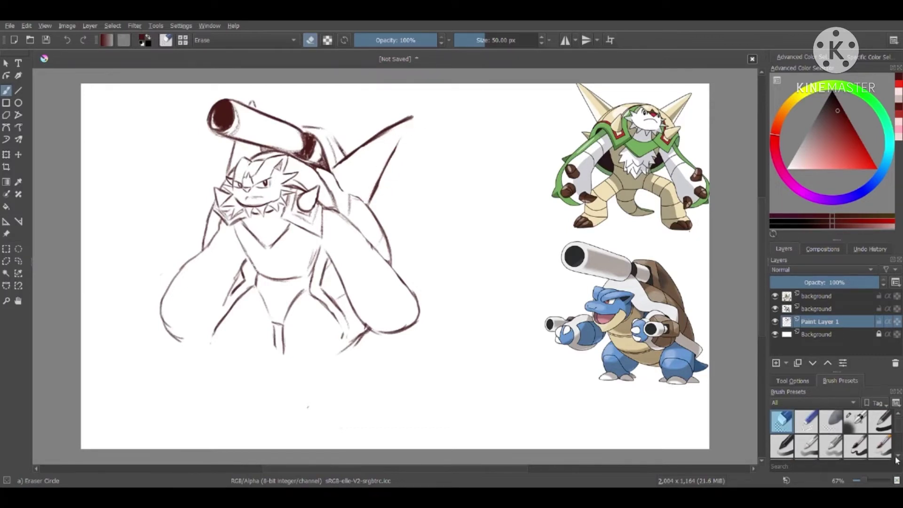
{"action": "scroll", "coordinate": [854, 437], "scroll_direction": "down", "scroll_amount": 1}
{"action": "left_click", "coordinate": [855, 450]}
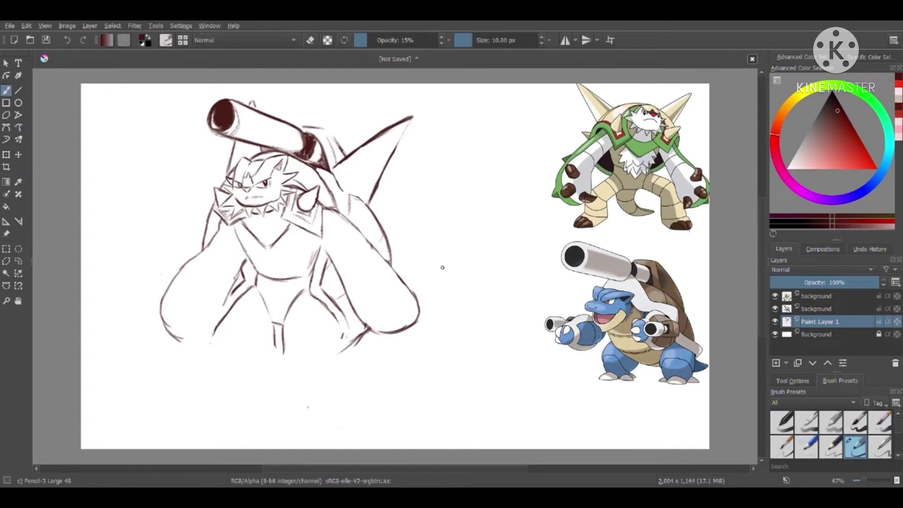
{"action": "left_click_drag", "start_coordinate": [338, 187], "coordinate": [355, 195]}
- Erase the right and left fist outlines, then sketch a curve along the right body outline
{"action": "scroll", "coordinate": [878, 419], "scroll_direction": "up", "scroll_amount": 1}
{"action": "left_click", "coordinate": [781, 421]}
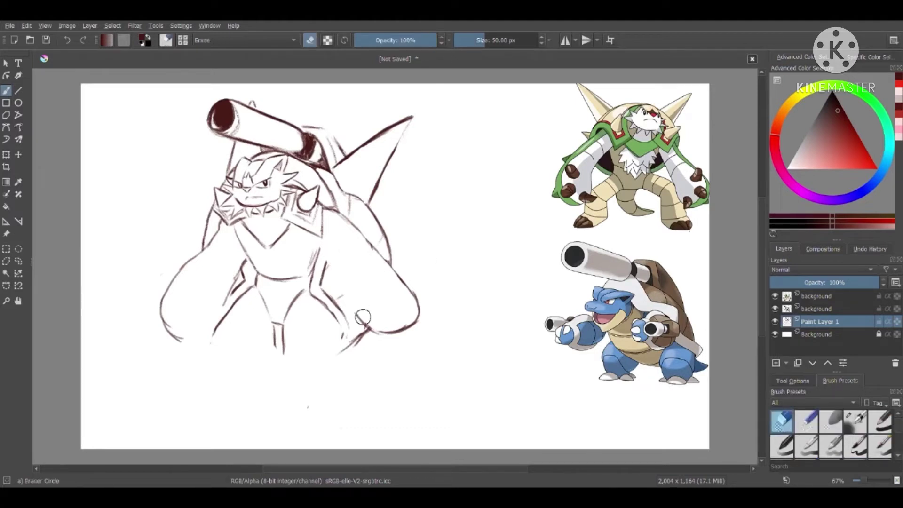
{"action": "mouse_move", "coordinate": [362, 317]}
{"action": "left_mouse_down"}
{"action": "mouse_move", "coordinate": [417, 312]}
{"action": "mouse_move", "coordinate": [376, 258]}
{"action": "mouse_move", "coordinate": [419, 306]}
{"action": "left_mouse_up"}
{"action": "left_click_drag", "start_coordinate": [195, 271], "coordinate": [172, 337]}
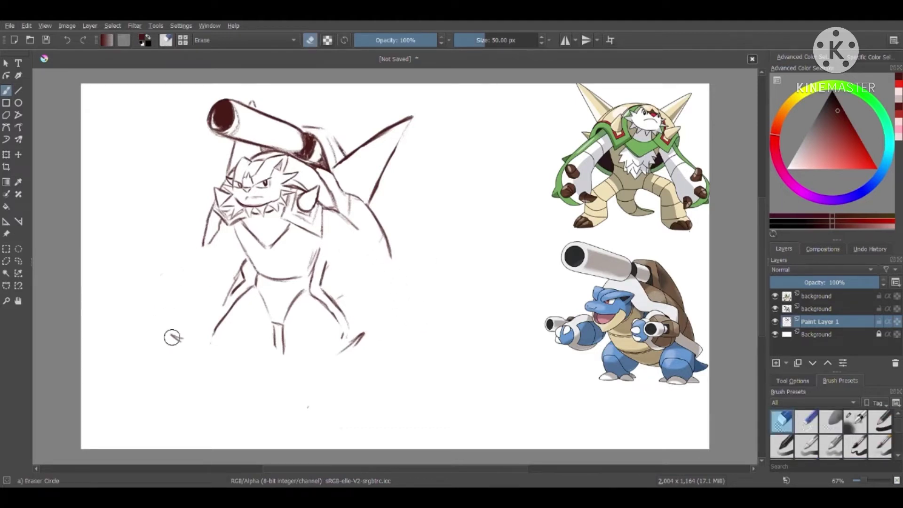
{"action": "left_click", "coordinate": [879, 445]}
{"action": "scroll", "coordinate": [850, 453], "scroll_direction": "down", "scroll_amount": 1}
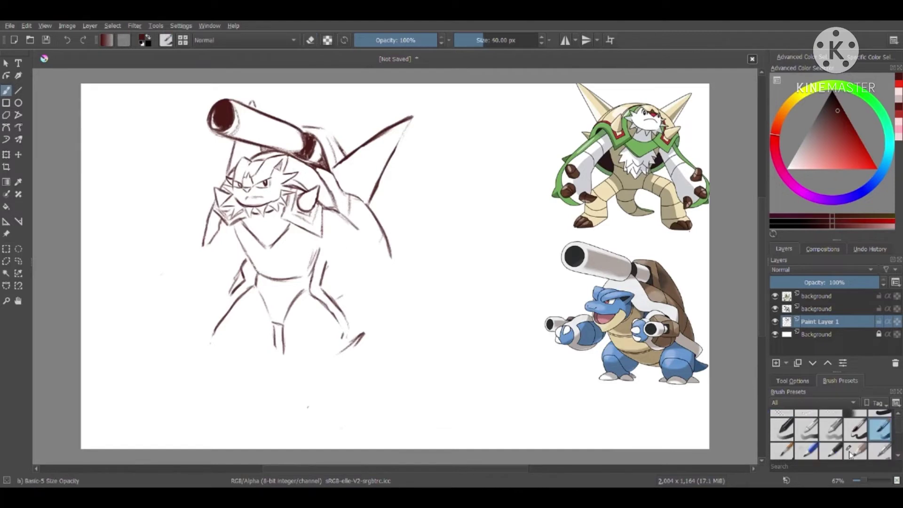
{"action": "left_click", "coordinate": [850, 454]}
{"action": "left_click_drag", "start_coordinate": [362, 234], "coordinate": [386, 258]}
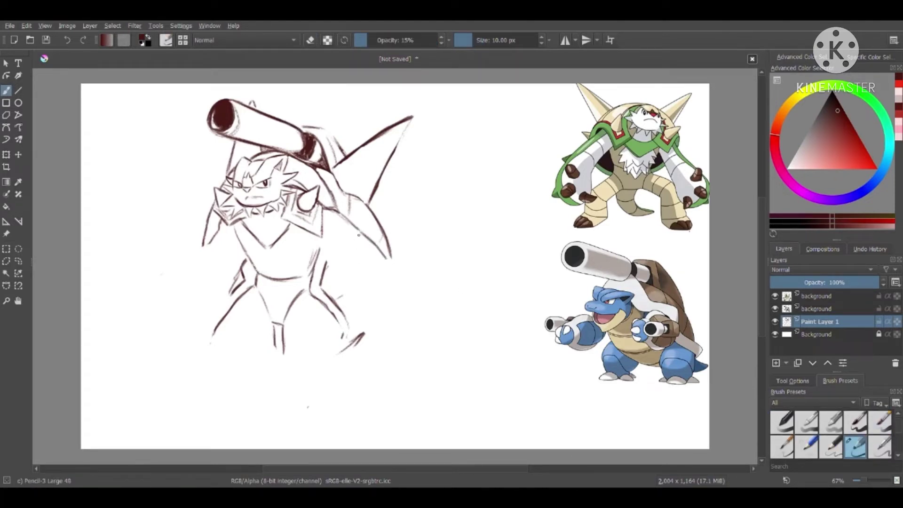
- Sketch the right arm extending into a cannon barrel with darkened joints
{"action": "mouse_move", "coordinate": [358, 234]}
{"action": "left_mouse_down"}
{"action": "mouse_move", "coordinate": [350, 269]}
{"action": "mouse_move", "coordinate": [389, 299]}
{"action": "left_mouse_up"}
{"action": "mouse_move", "coordinate": [376, 273]}
{"action": "left_mouse_down"}
{"action": "mouse_move", "coordinate": [386, 280]}
{"action": "mouse_move", "coordinate": [387, 260]}
{"action": "left_mouse_up"}
{"action": "mouse_move", "coordinate": [398, 290]}
{"action": "left_mouse_down"}
{"action": "mouse_move", "coordinate": [419, 311]}
{"action": "mouse_move", "coordinate": [426, 302]}
{"action": "left_mouse_up"}
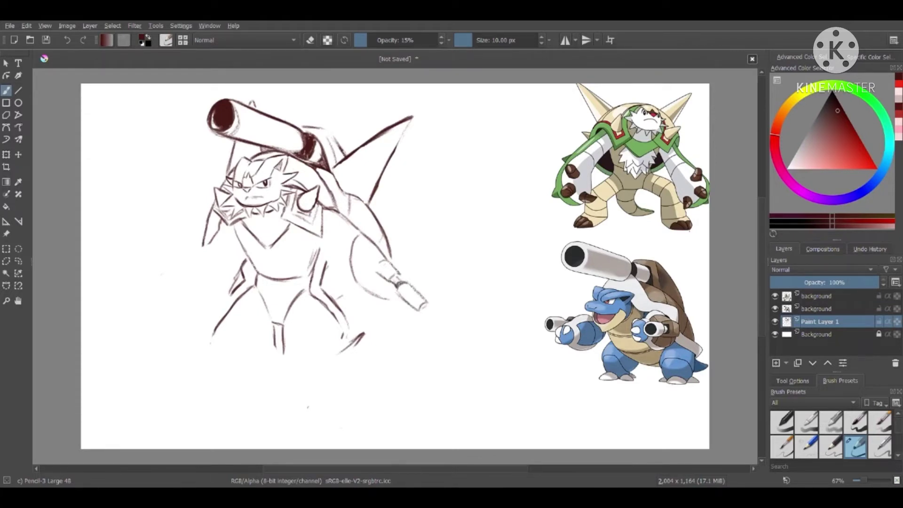
{"action": "left_click_drag", "start_coordinate": [391, 263], "coordinate": [402, 279]}
{"action": "left_click_drag", "start_coordinate": [388, 298], "coordinate": [396, 294]}
- Add the right upper-arm contour, zigzag chest fur, and the start of the left arm
{"action": "left_click_drag", "start_coordinate": [315, 243], "coordinate": [343, 267]}
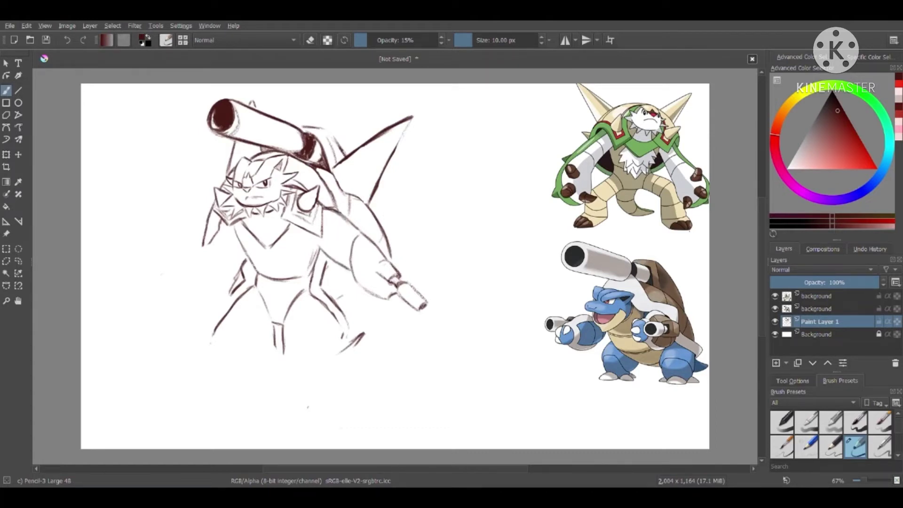
{"action": "left_click_drag", "start_coordinate": [332, 219], "coordinate": [353, 238]}
{"action": "mouse_move", "coordinate": [245, 238]}
{"action": "left_mouse_down"}
{"action": "mouse_move", "coordinate": [281, 284]}
{"action": "mouse_move", "coordinate": [299, 236]}
{"action": "left_mouse_up"}
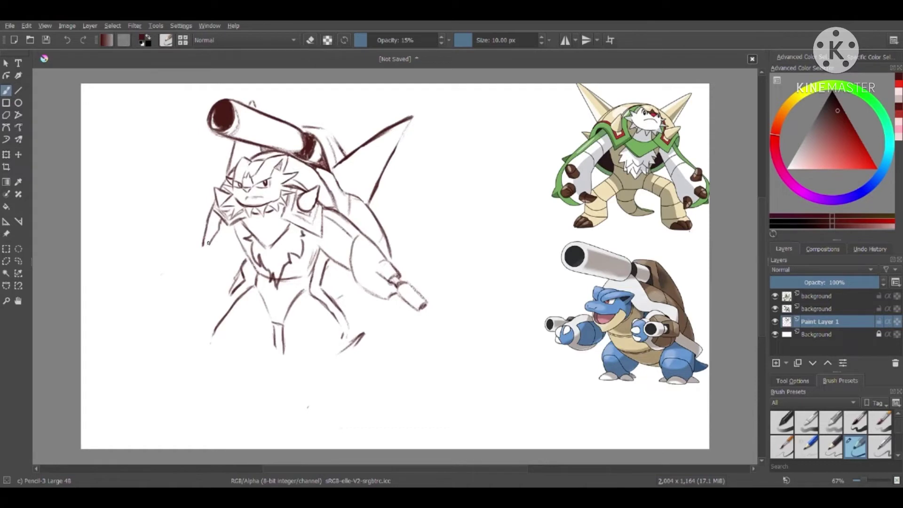
{"action": "mouse_move", "coordinate": [206, 247]}
{"action": "left_mouse_down"}
{"action": "mouse_move", "coordinate": [231, 239]}
{"action": "mouse_move", "coordinate": [204, 261]}
{"action": "mouse_move", "coordinate": [203, 249]}
{"action": "mouse_move", "coordinate": [194, 252]}
{"action": "mouse_move", "coordinate": [162, 283]}
{"action": "mouse_move", "coordinate": [199, 287]}
{"action": "mouse_move", "coordinate": [209, 257]}
{"action": "mouse_move", "coordinate": [240, 253]}
{"action": "left_mouse_up"}
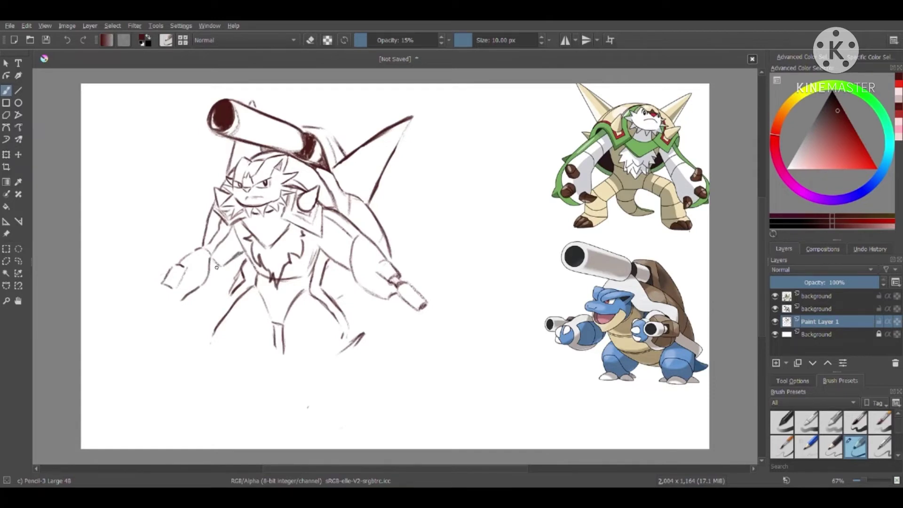
- Erase part of the lower-left arm line with the round eraser
{"action": "left_click_drag", "start_coordinate": [897, 435], "coordinate": [897, 431]}
{"action": "left_click", "coordinate": [778, 425]}
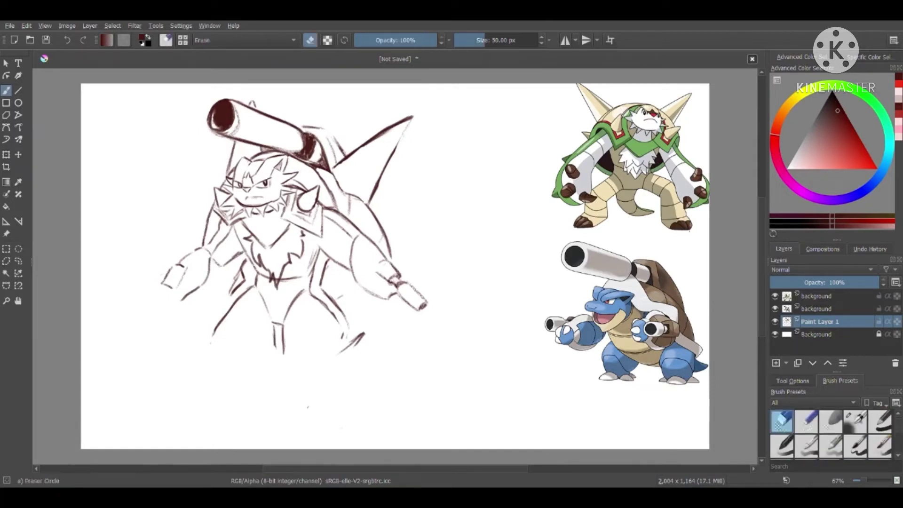
{"action": "left_click_drag", "start_coordinate": [181, 299], "coordinate": [202, 282]}
{"action": "scroll", "coordinate": [856, 423], "scroll_direction": "down", "scroll_amount": 2}
{"action": "left_click", "coordinate": [855, 437]}
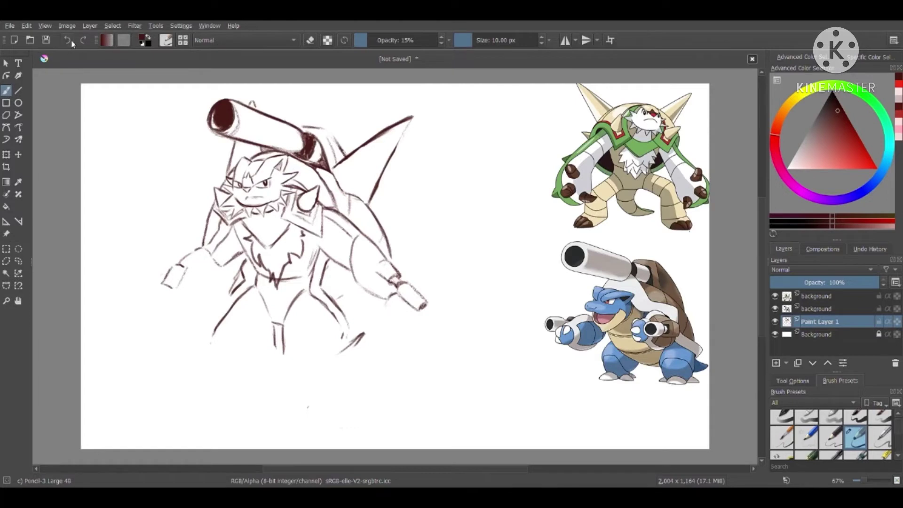
- Draw a large clawed hand around the right cannon arm and sketch the left cannon forearm
{"action": "mouse_move", "coordinate": [351, 275]}
{"action": "left_mouse_down"}
{"action": "mouse_move", "coordinate": [397, 328]}
{"action": "mouse_move", "coordinate": [428, 327]}
{"action": "mouse_move", "coordinate": [439, 305]}
{"action": "mouse_move", "coordinate": [413, 276]}
{"action": "mouse_move", "coordinate": [433, 305]}
{"action": "left_mouse_up"}
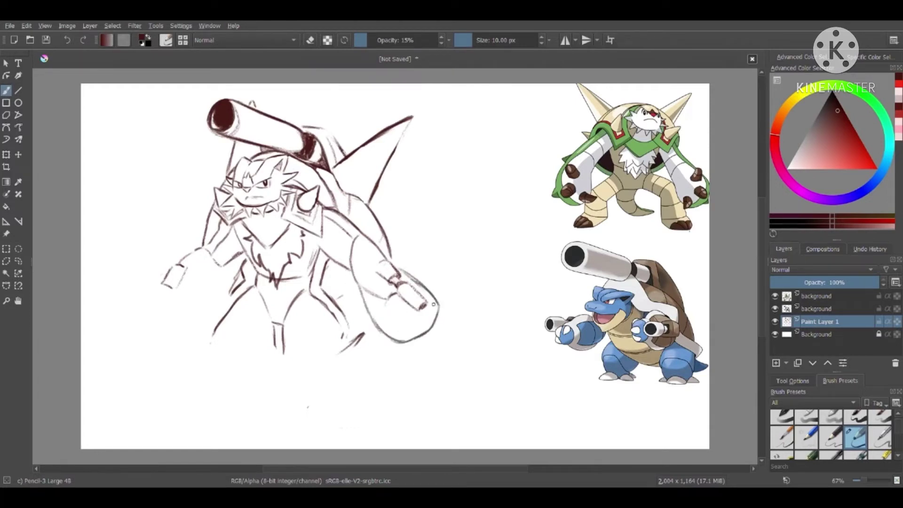
{"action": "left_click_drag", "start_coordinate": [385, 261], "coordinate": [426, 294]}
{"action": "left_click_drag", "start_coordinate": [361, 337], "coordinate": [372, 322]}
{"action": "left_click_drag", "start_coordinate": [350, 286], "coordinate": [339, 298]}
{"action": "mouse_move", "coordinate": [359, 247]}
{"action": "left_mouse_down"}
{"action": "mouse_move", "coordinate": [360, 281]}
{"action": "mouse_move", "coordinate": [385, 290]}
{"action": "mouse_move", "coordinate": [375, 322]}
{"action": "left_mouse_up"}
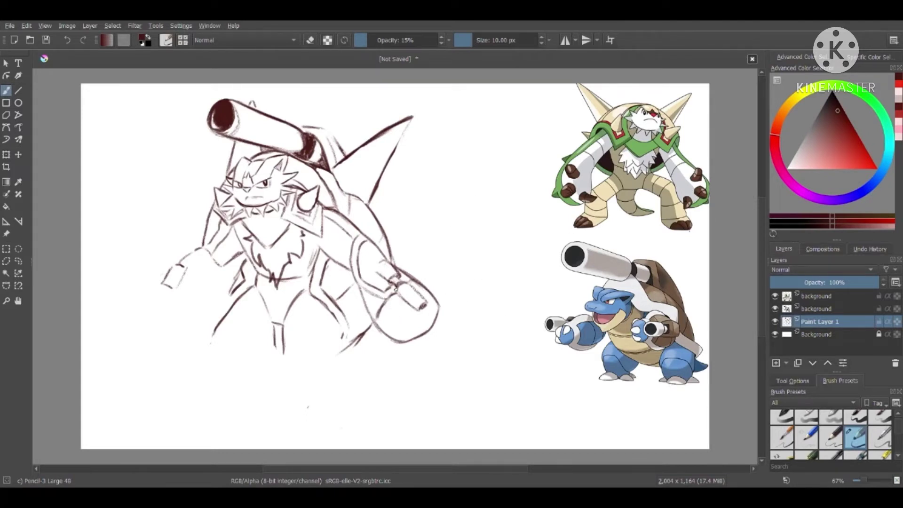
{"action": "mouse_move", "coordinate": [393, 333]}
{"action": "left_mouse_down"}
{"action": "mouse_move", "coordinate": [421, 343]}
{"action": "mouse_move", "coordinate": [400, 324]}
{"action": "mouse_move", "coordinate": [418, 312]}
{"action": "mouse_move", "coordinate": [430, 333]}
{"action": "left_mouse_up"}
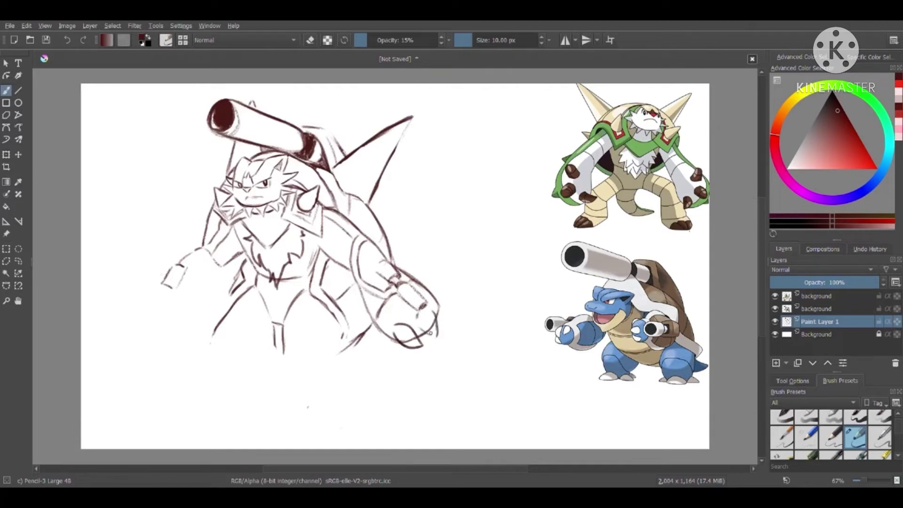
{"action": "mouse_move", "coordinate": [431, 296]}
{"action": "left_mouse_down"}
{"action": "mouse_move", "coordinate": [440, 323]}
{"action": "mouse_move", "coordinate": [432, 290]}
{"action": "mouse_move", "coordinate": [399, 273]}
{"action": "left_mouse_up"}
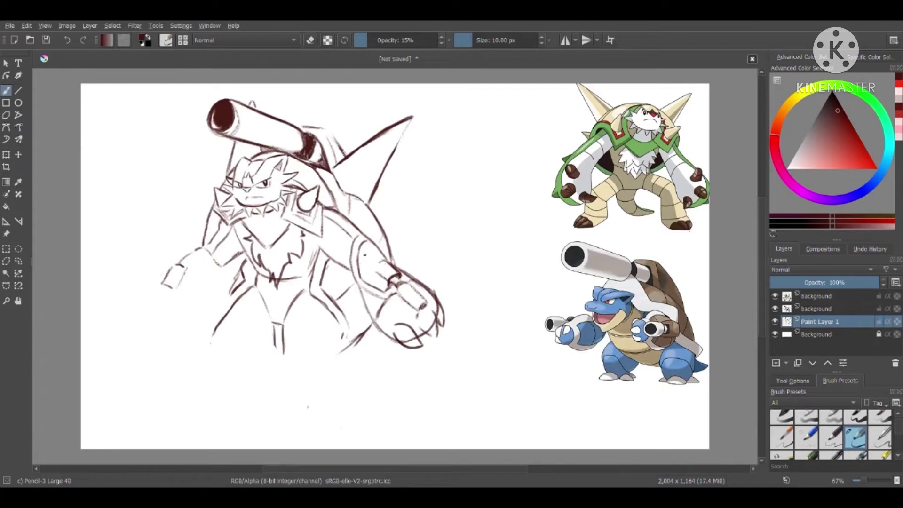
{"action": "left_click_drag", "start_coordinate": [359, 250], "coordinate": [378, 262]}
{"action": "mouse_move", "coordinate": [217, 265]}
{"action": "left_mouse_down"}
{"action": "mouse_move", "coordinate": [203, 299]}
{"action": "mouse_move", "coordinate": [182, 305]}
{"action": "mouse_move", "coordinate": [163, 277]}
{"action": "mouse_move", "coordinate": [181, 258]}
{"action": "mouse_move", "coordinate": [172, 287]}
{"action": "mouse_move", "coordinate": [140, 294]}
{"action": "mouse_move", "coordinate": [129, 317]}
{"action": "mouse_move", "coordinate": [150, 320]}
{"action": "mouse_move", "coordinate": [170, 281]}
{"action": "mouse_move", "coordinate": [157, 297]}
{"action": "mouse_move", "coordinate": [172, 292]}
{"action": "left_mouse_up"}
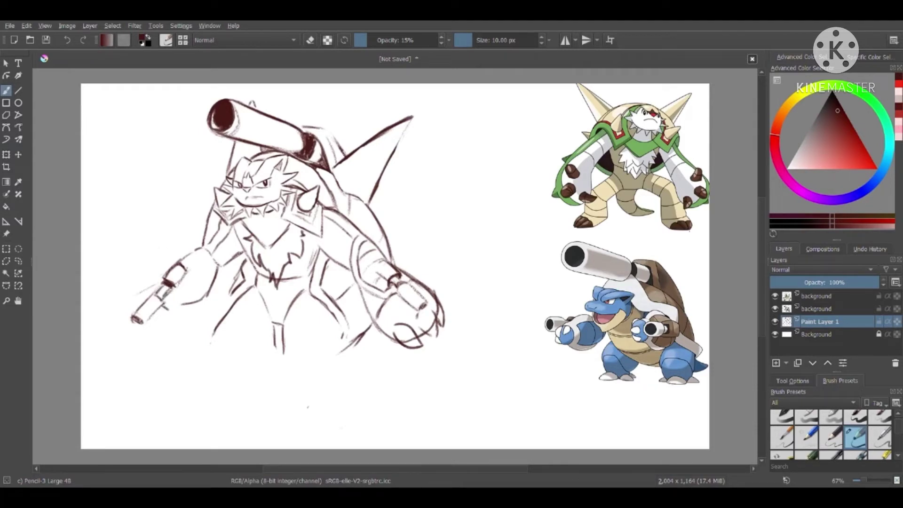
- Draw the left forearm's underside and cuff details, then redo the curve under the cannon arm
{"action": "mouse_move", "coordinate": [166, 300]}
{"action": "left_mouse_down"}
{"action": "mouse_move", "coordinate": [204, 293]}
{"action": "mouse_move", "coordinate": [215, 267]}
{"action": "mouse_move", "coordinate": [199, 254]}
{"action": "mouse_move", "coordinate": [207, 271]}
{"action": "mouse_move", "coordinate": [185, 268]}
{"action": "mouse_move", "coordinate": [187, 286]}
{"action": "mouse_move", "coordinate": [176, 287]}
{"action": "mouse_move", "coordinate": [203, 288]}
{"action": "left_mouse_up"}
{"action": "left_click_drag", "start_coordinate": [199, 248], "coordinate": [205, 256]}
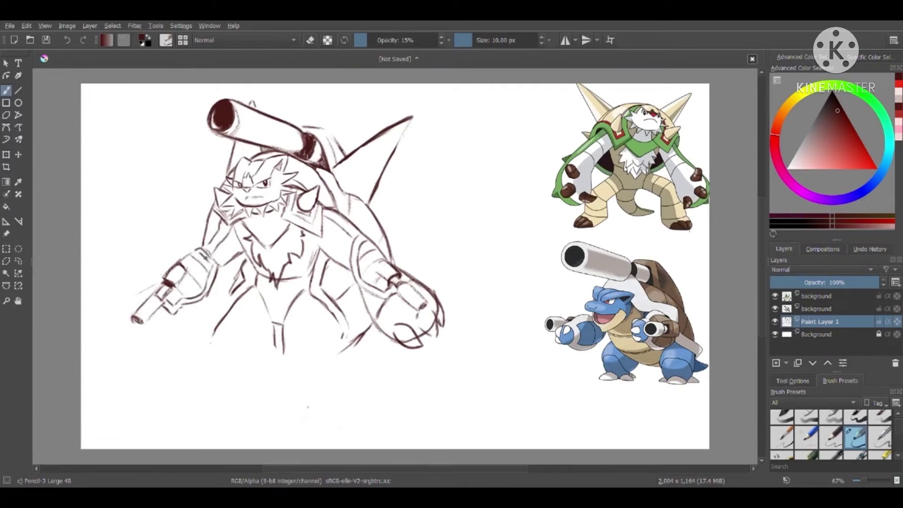
{"action": "mouse_move", "coordinate": [133, 325]}
{"action": "left_mouse_down"}
{"action": "mouse_move", "coordinate": [170, 357]}
{"action": "mouse_move", "coordinate": [157, 362]}
{"action": "mouse_move", "coordinate": [181, 355]}
{"action": "mouse_move", "coordinate": [192, 316]}
{"action": "left_mouse_up"}
{"action": "left_click", "coordinate": [67, 41]}
{"action": "left_click", "coordinate": [67, 40]}
{"action": "left_click", "coordinate": [68, 41]}
{"action": "mouse_move", "coordinate": [136, 325]}
{"action": "left_mouse_down"}
{"action": "mouse_move", "coordinate": [146, 342]}
{"action": "mouse_move", "coordinate": [191, 324]}
{"action": "mouse_move", "coordinate": [156, 351]}
{"action": "mouse_move", "coordinate": [165, 353]}
{"action": "mouse_move", "coordinate": [170, 331]}
{"action": "mouse_move", "coordinate": [135, 325]}
{"action": "mouse_move", "coordinate": [132, 342]}
{"action": "mouse_move", "coordinate": [144, 355]}
{"action": "mouse_move", "coordinate": [143, 329]}
{"action": "left_mouse_up"}
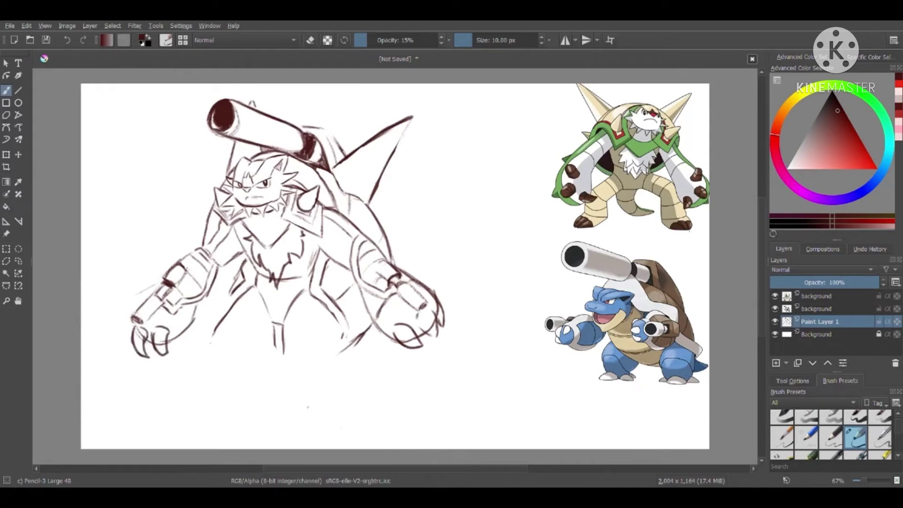
- Draw the inner arm line running from the left arm up to the chest
{"action": "mouse_move", "coordinate": [197, 307]}
{"action": "left_mouse_down"}
{"action": "mouse_move", "coordinate": [245, 254]}
{"action": "mouse_move", "coordinate": [236, 234]}
{"action": "mouse_move", "coordinate": [258, 274]}
{"action": "left_mouse_up"}
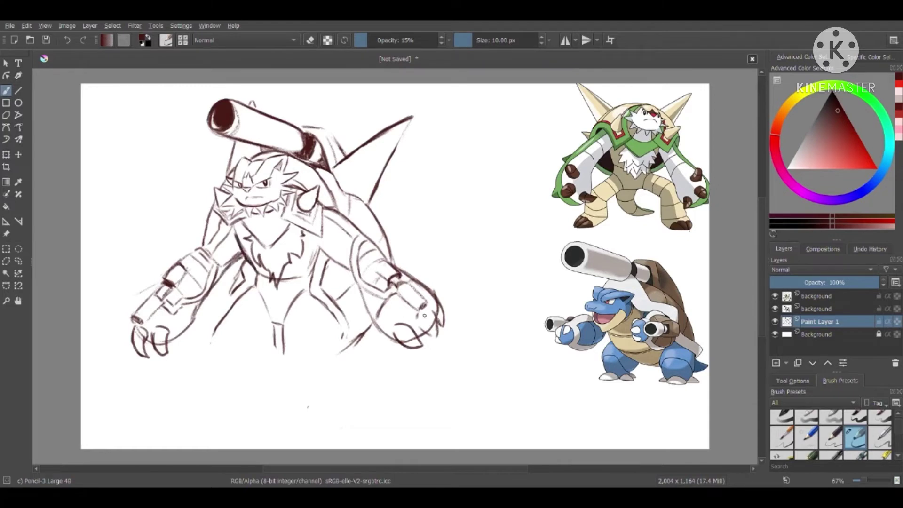
{"action": "left_click_drag", "start_coordinate": [897, 426], "coordinate": [897, 416]}
{"action": "left_click", "coordinate": [781, 422]}
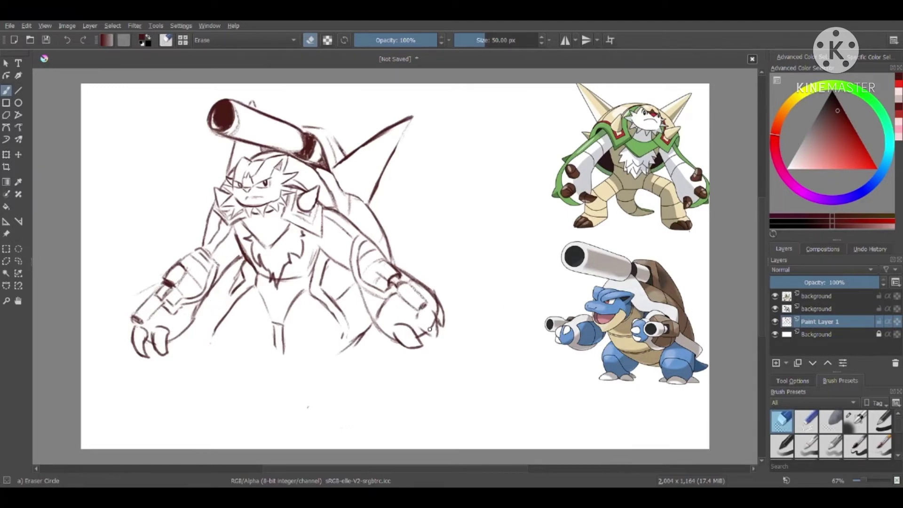
{"action": "scroll", "coordinate": [830, 433], "scroll_direction": "down", "scroll_amount": 2}
{"action": "left_click", "coordinate": [855, 450]}
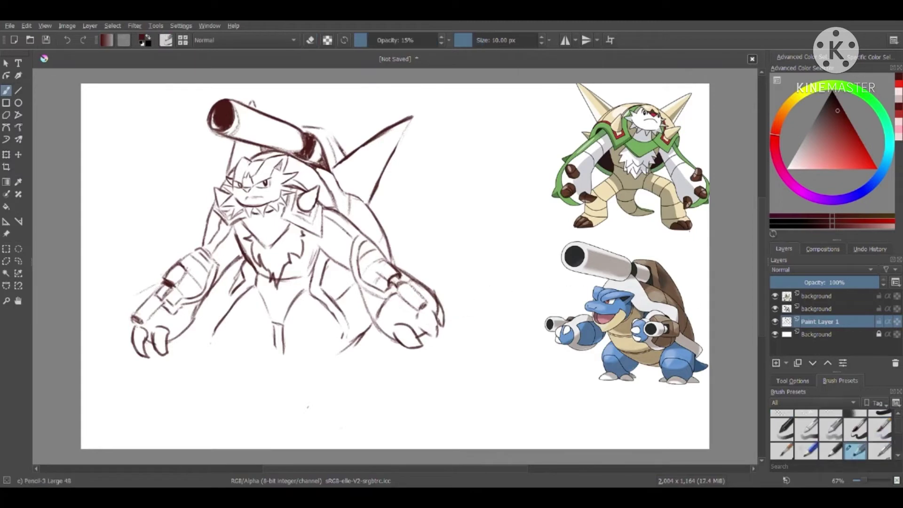
- Add a stroke on the right claw and sketch the lower torso line below the left arm
{"action": "left_click_drag", "start_coordinate": [433, 311], "coordinate": [432, 326]}
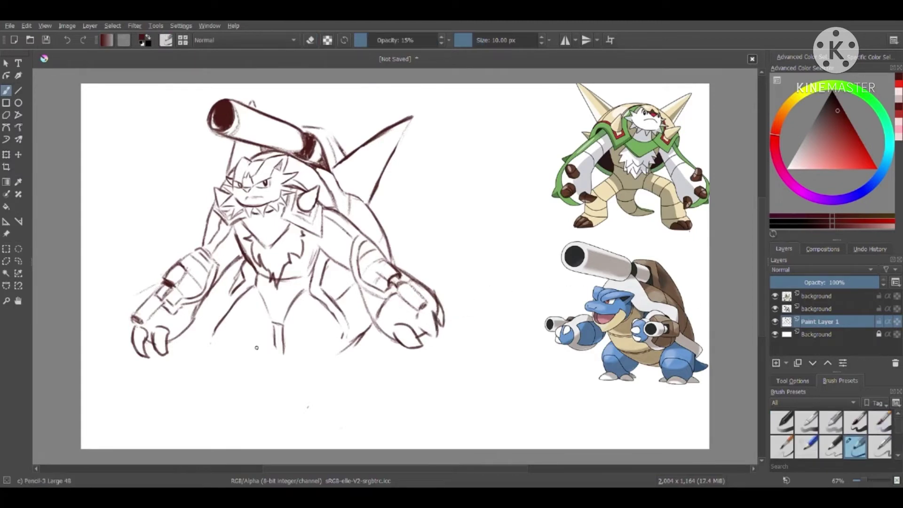
{"action": "key", "text": "e"}
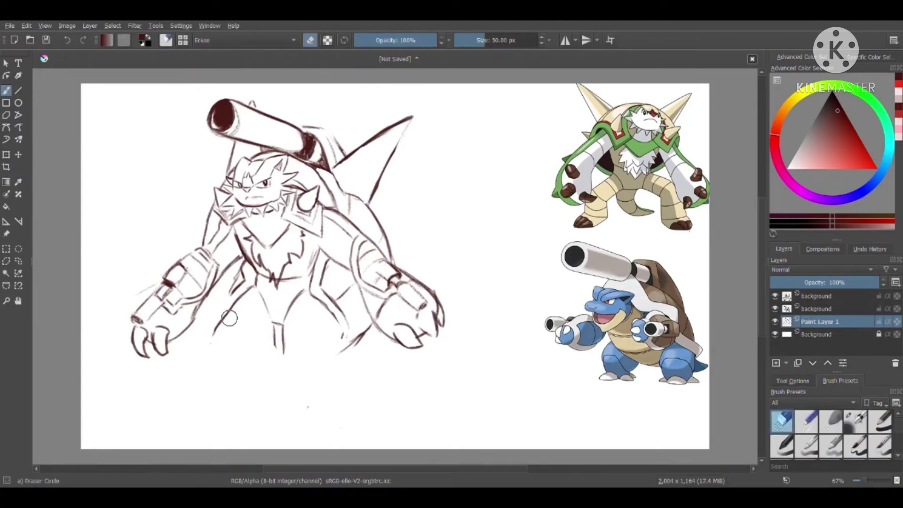
{"action": "mouse_move", "coordinate": [266, 339]}
{"action": "left_mouse_down"}
{"action": "mouse_move", "coordinate": [300, 287]}
{"action": "mouse_move", "coordinate": [226, 310]}
{"action": "mouse_move", "coordinate": [257, 319]}
{"action": "mouse_move", "coordinate": [285, 342]}
{"action": "left_mouse_up"}
{"action": "key", "text": "e"}
{"action": "left_click_drag", "start_coordinate": [282, 341], "coordinate": [313, 302]}
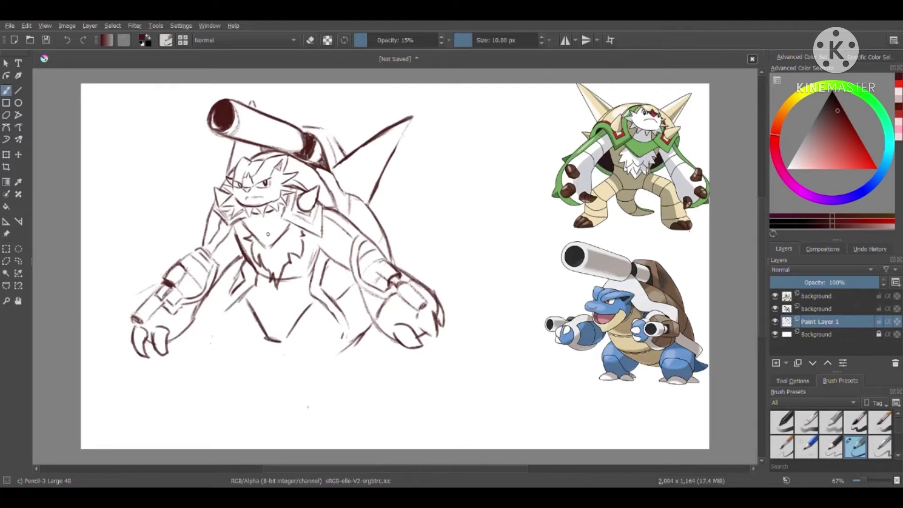
{"action": "mouse_move", "coordinate": [245, 297]}
{"action": "left_mouse_down"}
{"action": "mouse_move", "coordinate": [184, 348]}
{"action": "mouse_move", "coordinate": [200, 420]}
{"action": "mouse_move", "coordinate": [187, 438]}
{"action": "mouse_move", "coordinate": [211, 443]}
{"action": "mouse_move", "coordinate": [244, 413]}
{"action": "mouse_move", "coordinate": [238, 371]}
{"action": "mouse_move", "coordinate": [265, 348]}
{"action": "mouse_move", "coordinate": [336, 380]}
{"action": "left_mouse_up"}
- Extend the lower strokes into a leg, erase stray thigh marks and draw it down to the foot
{"action": "mouse_move", "coordinate": [326, 308]}
{"action": "left_mouse_down"}
{"action": "mouse_move", "coordinate": [376, 361]}
{"action": "mouse_move", "coordinate": [329, 433]}
{"action": "mouse_move", "coordinate": [378, 439]}
{"action": "mouse_move", "coordinate": [372, 422]}
{"action": "mouse_move", "coordinate": [381, 353]}
{"action": "left_mouse_up"}
{"action": "scroll", "coordinate": [799, 423], "scroll_direction": "up", "scroll_amount": 1}
{"action": "left_click", "coordinate": [781, 421]}
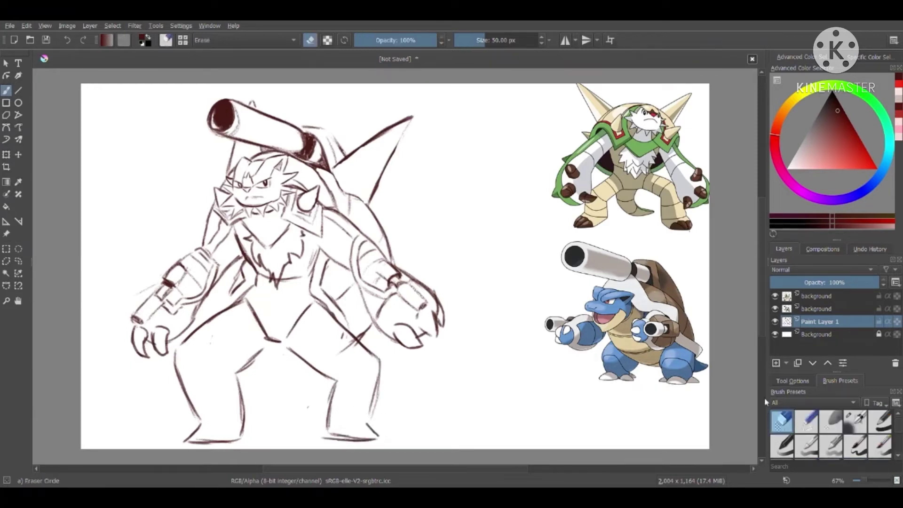
{"action": "mouse_move", "coordinate": [342, 376]}
{"action": "left_mouse_down"}
{"action": "mouse_move", "coordinate": [329, 408]}
{"action": "mouse_move", "coordinate": [354, 393]}
{"action": "mouse_move", "coordinate": [350, 416]}
{"action": "mouse_move", "coordinate": [324, 399]}
{"action": "left_mouse_up"}
{"action": "left_click_drag", "start_coordinate": [345, 347], "coordinate": [325, 320]}
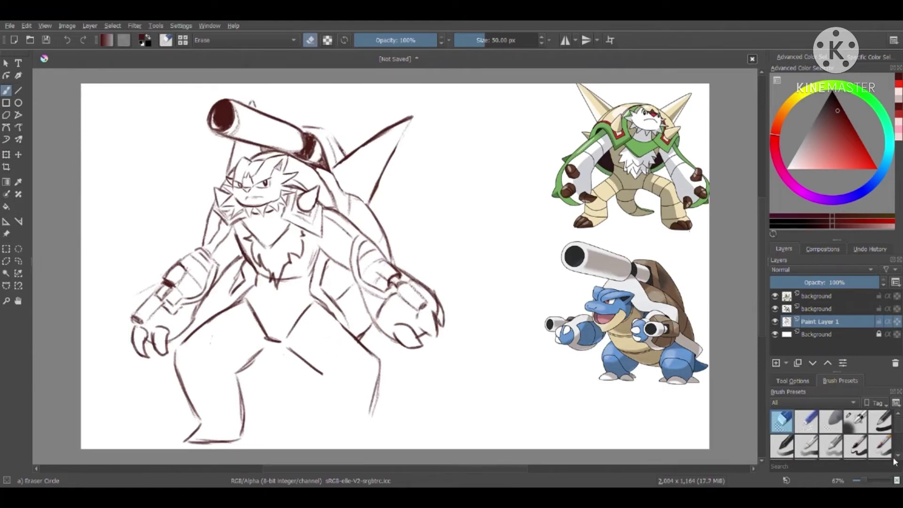
{"action": "scroll", "coordinate": [842, 430], "scroll_direction": "down", "scroll_amount": 1}
{"action": "left_click", "coordinate": [855, 446]}
{"action": "mouse_move", "coordinate": [325, 376]}
{"action": "left_mouse_down"}
{"action": "mouse_move", "coordinate": [321, 440]}
{"action": "mouse_move", "coordinate": [353, 444]}
{"action": "mouse_move", "coordinate": [369, 418]}
{"action": "mouse_move", "coordinate": [378, 351]}
{"action": "left_mouse_up"}
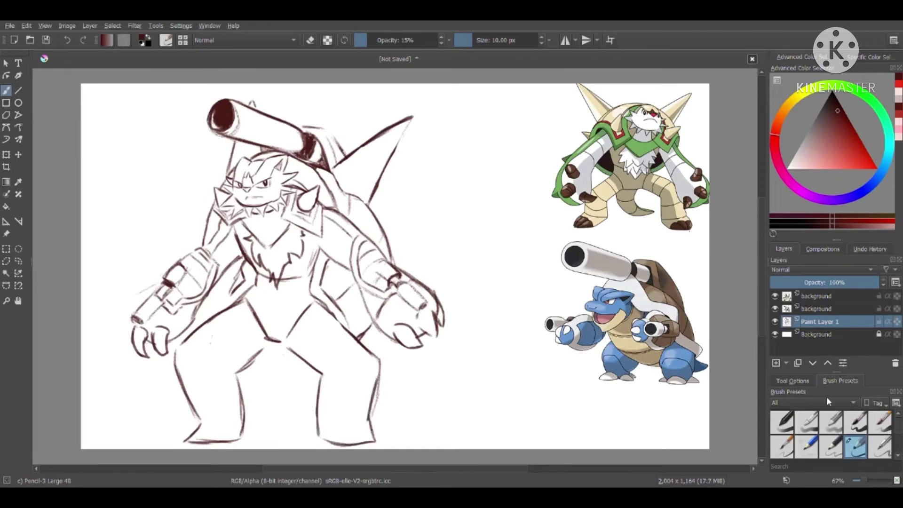
- Erase marks below the left arm and add a stroke at the left hip
{"action": "scroll", "coordinate": [829, 430], "scroll_direction": "up", "scroll_amount": 1}
{"action": "left_click", "coordinate": [783, 421]}
{"action": "left_click_drag", "start_coordinate": [263, 349], "coordinate": [242, 426]}
{"action": "left_click", "coordinate": [898, 455]}
{"action": "left_click", "coordinate": [856, 450]}
{"action": "mouse_move", "coordinate": [230, 364]}
{"action": "left_mouse_down"}
{"action": "mouse_move", "coordinate": [266, 344]}
{"action": "mouse_move", "coordinate": [236, 380]}
{"action": "mouse_move", "coordinate": [247, 442]}
{"action": "mouse_move", "coordinate": [230, 442]}
{"action": "left_mouse_up"}
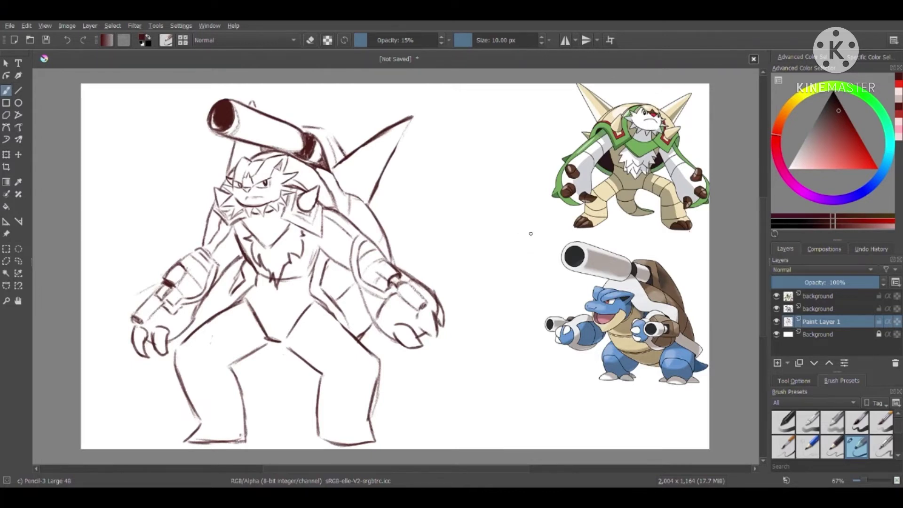
- Trim the left thigh line, add strokes near the left arm, then undo the trial leg strokes
{"action": "left_click_drag", "start_coordinate": [899, 425], "coordinate": [898, 415]}
{"action": "left_click", "coordinate": [783, 422]}
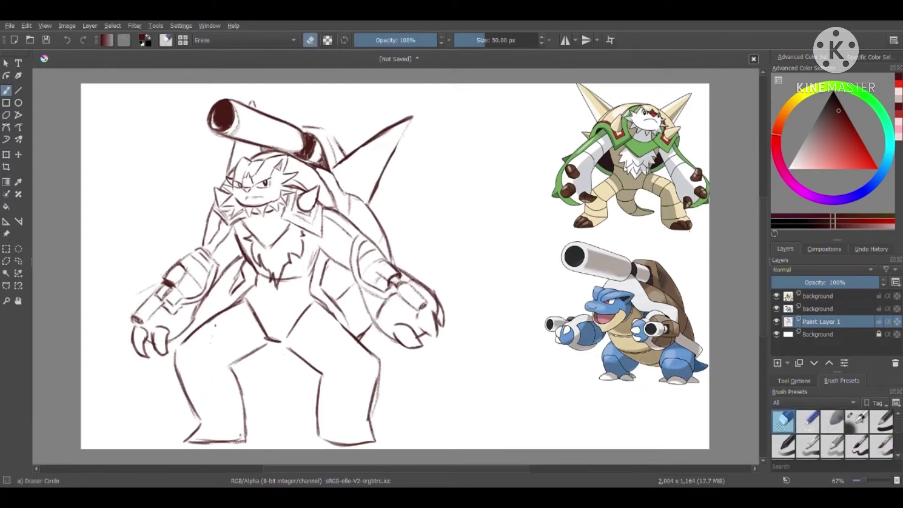
{"action": "mouse_move", "coordinate": [236, 307]}
{"action": "left_mouse_down"}
{"action": "mouse_move", "coordinate": [174, 360]}
{"action": "mouse_move", "coordinate": [220, 391]}
{"action": "mouse_move", "coordinate": [289, 348]}
{"action": "mouse_move", "coordinate": [353, 435]}
{"action": "mouse_move", "coordinate": [369, 358]}
{"action": "mouse_move", "coordinate": [356, 342]}
{"action": "left_mouse_up"}
{"action": "scroll", "coordinate": [837, 403], "scroll_direction": "down", "scroll_amount": 2}
{"action": "left_click", "coordinate": [856, 446]}
{"action": "mouse_move", "coordinate": [246, 296]}
{"action": "left_mouse_down"}
{"action": "mouse_move", "coordinate": [194, 332]}
{"action": "mouse_move", "coordinate": [242, 409]}
{"action": "mouse_move", "coordinate": [236, 421]}
{"action": "mouse_move", "coordinate": [268, 387]}
{"action": "mouse_move", "coordinate": [271, 421]}
{"action": "left_mouse_up"}
{"action": "left_click", "coordinate": [64, 43]}
{"action": "left_click", "coordinate": [65, 43]}
{"action": "left_click", "coordinate": [65, 43]}
{"action": "left_click", "coordinate": [65, 42]}
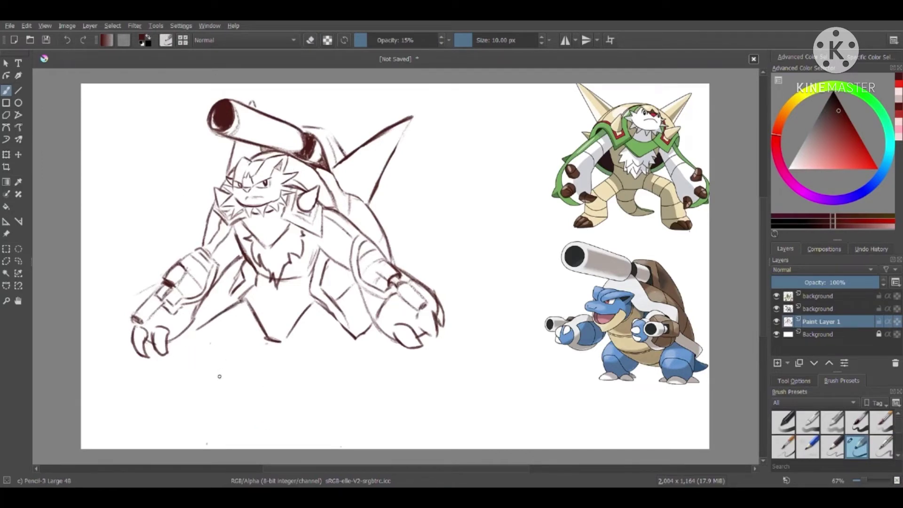
- Write the note 'Struggle' below the sketch, then erase it
{"action": "left_click_drag", "start_coordinate": [220, 377], "coordinate": [220, 400]}
{"action": "mouse_move", "coordinate": [227, 371]}
{"action": "left_mouse_down"}
{"action": "mouse_move", "coordinate": [236, 393]}
{"action": "mouse_move", "coordinate": [247, 378]}
{"action": "left_mouse_up"}
{"action": "mouse_move", "coordinate": [251, 379]}
{"action": "left_mouse_down"}
{"action": "mouse_move", "coordinate": [268, 396]}
{"action": "mouse_move", "coordinate": [283, 395]}
{"action": "left_mouse_up"}
{"action": "mouse_move", "coordinate": [297, 361]}
{"action": "left_mouse_down"}
{"action": "mouse_move", "coordinate": [299, 379]}
{"action": "mouse_move", "coordinate": [342, 358]}
{"action": "mouse_move", "coordinate": [350, 364]}
{"action": "left_mouse_up"}
{"action": "left_click", "coordinate": [347, 352]}
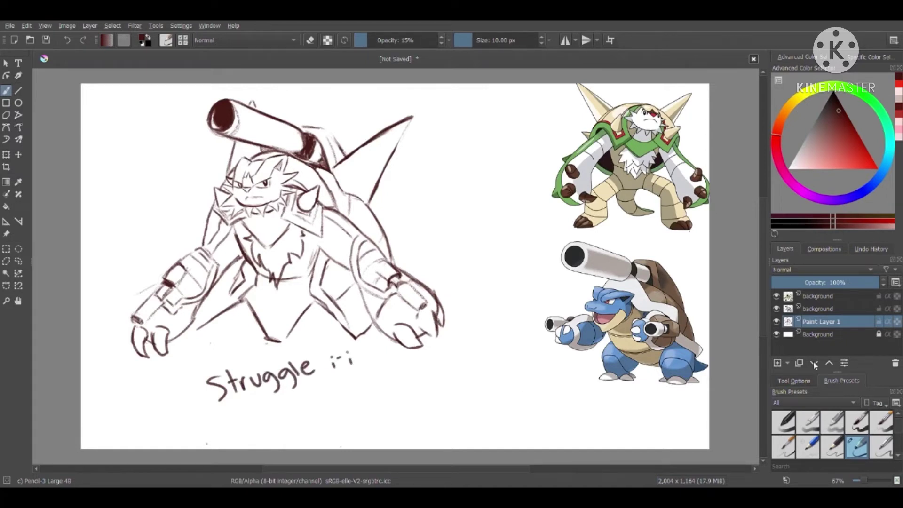
{"action": "left_click_drag", "start_coordinate": [897, 430], "coordinate": [897, 416]}
{"action": "left_click", "coordinate": [794, 411]}
{"action": "mouse_move", "coordinate": [324, 362]}
{"action": "left_mouse_down"}
{"action": "mouse_move", "coordinate": [337, 358]}
{"action": "mouse_move", "coordinate": [205, 409]}
{"action": "mouse_move", "coordinate": [250, 361]}
{"action": "left_mouse_up"}
- Draw a leg line down from the body and erase part of it again
{"action": "scroll", "coordinate": [887, 432], "scroll_direction": "down", "scroll_amount": 3}
{"action": "left_click", "coordinate": [856, 446]}
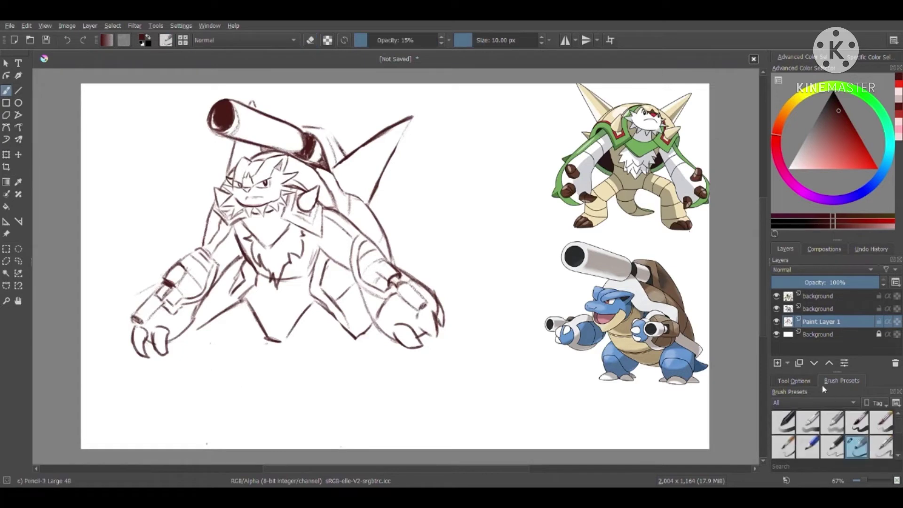
{"action": "mouse_move", "coordinate": [193, 329]}
{"action": "left_mouse_down"}
{"action": "mouse_move", "coordinate": [188, 365]}
{"action": "mouse_move", "coordinate": [214, 411]}
{"action": "mouse_move", "coordinate": [203, 418]}
{"action": "mouse_move", "coordinate": [230, 430]}
{"action": "mouse_move", "coordinate": [246, 430]}
{"action": "mouse_move", "coordinate": [249, 369]}
{"action": "mouse_move", "coordinate": [266, 343]}
{"action": "left_mouse_up"}
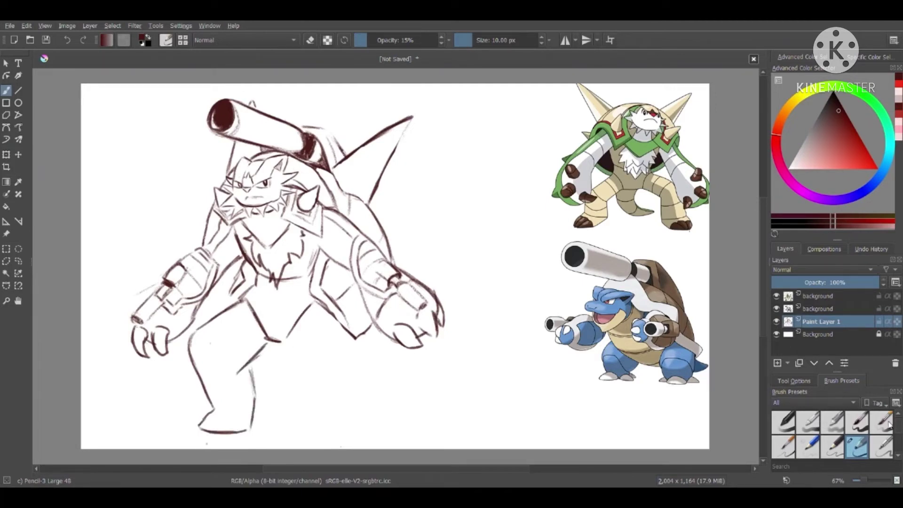
{"action": "key", "text": "e"}
{"action": "mouse_move", "coordinate": [194, 327]}
{"action": "left_mouse_down"}
{"action": "mouse_move", "coordinate": [198, 403]}
{"action": "mouse_move", "coordinate": [241, 383]}
{"action": "mouse_move", "coordinate": [266, 346]}
{"action": "mouse_move", "coordinate": [267, 306]}
{"action": "mouse_move", "coordinate": [230, 308]}
{"action": "mouse_move", "coordinate": [192, 333]}
{"action": "mouse_move", "coordinate": [213, 362]}
{"action": "mouse_move", "coordinate": [268, 348]}
{"action": "mouse_move", "coordinate": [329, 374]}
{"action": "mouse_move", "coordinate": [358, 339]}
{"action": "mouse_move", "coordinate": [318, 307]}
{"action": "mouse_move", "coordinate": [356, 340]}
{"action": "left_mouse_up"}
{"action": "left_click", "coordinate": [897, 454]}
{"action": "left_click", "coordinate": [859, 451]}
- Darken the inner thigh line and outline the right foot, right shin and U-shaped left leg
{"action": "left_click_drag", "start_coordinate": [347, 331], "coordinate": [314, 300]}
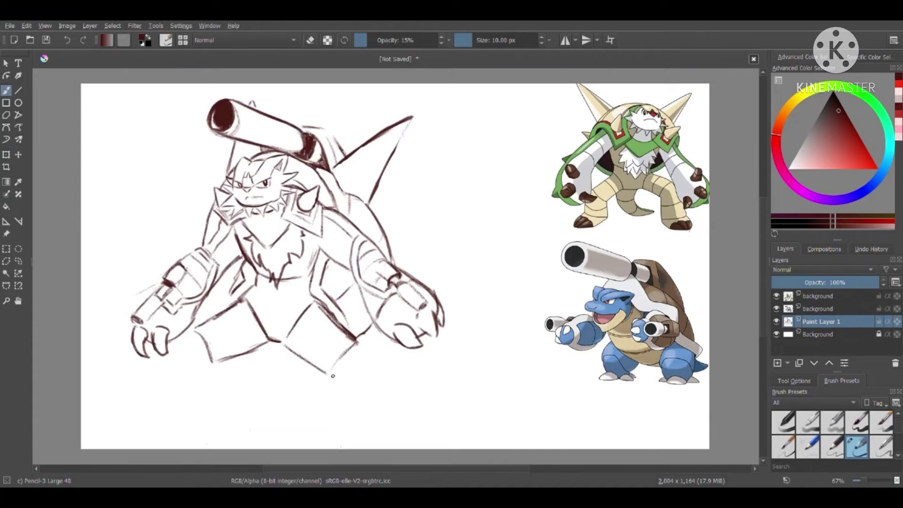
{"action": "mouse_move", "coordinate": [326, 374]}
{"action": "left_mouse_down"}
{"action": "mouse_move", "coordinate": [328, 419]}
{"action": "mouse_move", "coordinate": [347, 440]}
{"action": "mouse_move", "coordinate": [377, 440]}
{"action": "mouse_move", "coordinate": [384, 412]}
{"action": "left_mouse_up"}
{"action": "left_click_drag", "start_coordinate": [359, 345], "coordinate": [383, 407]}
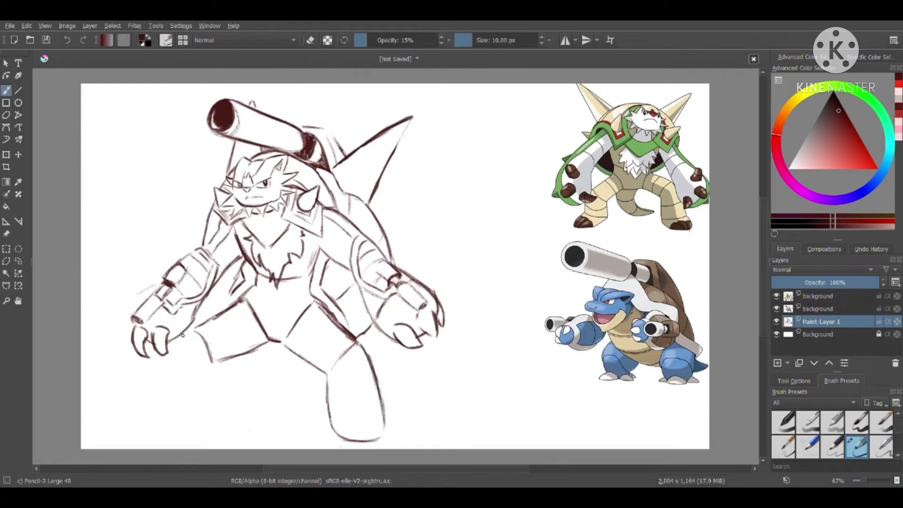
{"action": "mouse_move", "coordinate": [180, 342]}
{"action": "left_mouse_down"}
{"action": "mouse_move", "coordinate": [171, 425]}
{"action": "mouse_move", "coordinate": [216, 436]}
{"action": "mouse_move", "coordinate": [225, 377]}
{"action": "mouse_move", "coordinate": [226, 407]}
{"action": "left_mouse_up"}
- Refine the left hip and crotch and draw the belt line across the waist
{"action": "left_click_drag", "start_coordinate": [219, 316], "coordinate": [236, 351]}
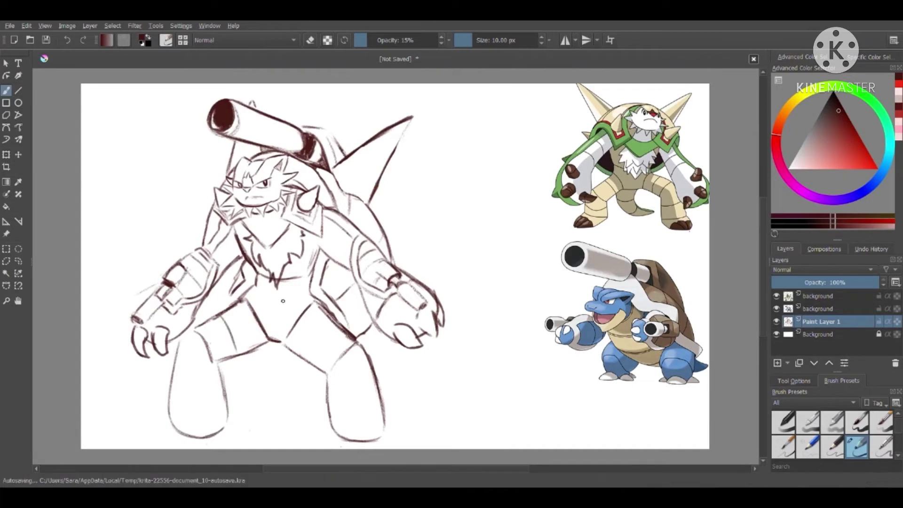
{"action": "left_click_drag", "start_coordinate": [335, 316], "coordinate": [306, 357]}
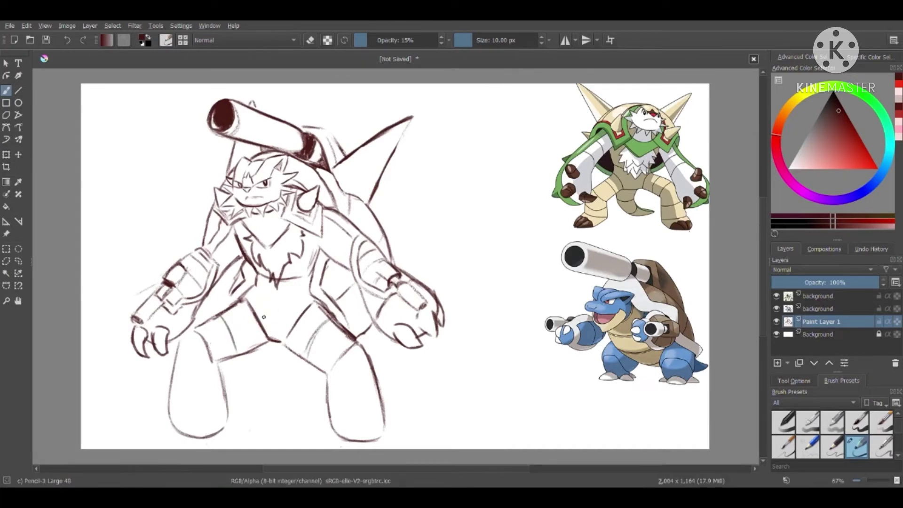
{"action": "left_click_drag", "start_coordinate": [264, 294], "coordinate": [308, 297]}
{"action": "mouse_move", "coordinate": [236, 291]}
{"action": "left_mouse_down"}
{"action": "mouse_move", "coordinate": [227, 311]}
{"action": "mouse_move", "coordinate": [219, 292]}
{"action": "left_mouse_up"}
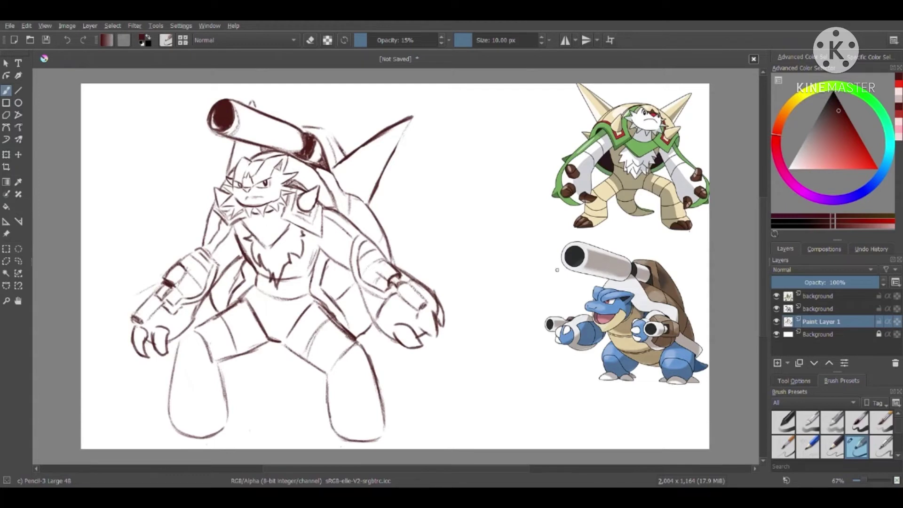
- Erase stray lines on the upper left chest and both hips
{"action": "key", "text": "e"}
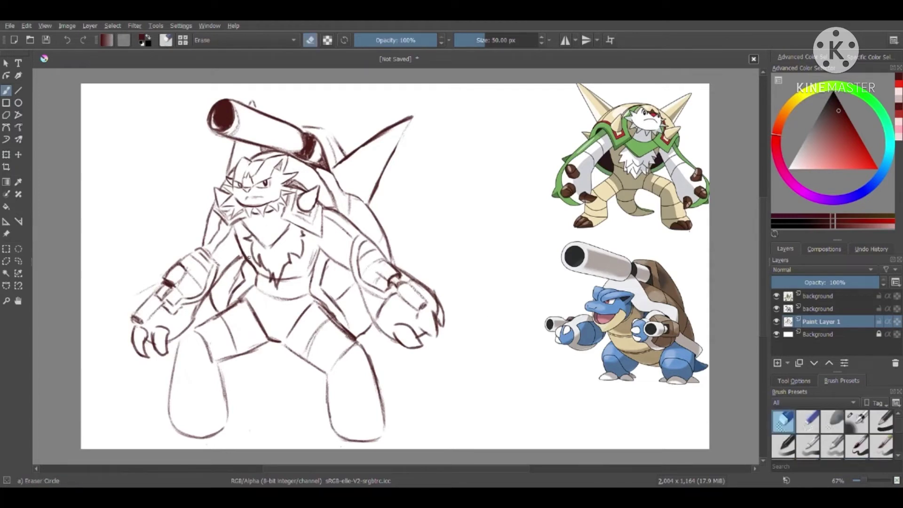
{"action": "mouse_move", "coordinate": [238, 235]}
{"action": "left_mouse_down"}
{"action": "mouse_move", "coordinate": [270, 272]}
{"action": "mouse_move", "coordinate": [301, 235]}
{"action": "mouse_move", "coordinate": [311, 251]}
{"action": "left_mouse_up"}
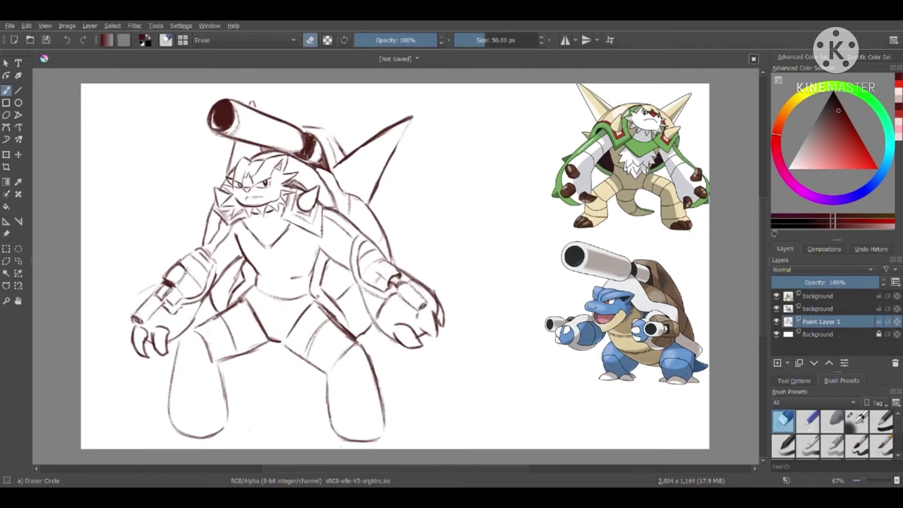
{"action": "left_click_drag", "start_coordinate": [318, 297], "coordinate": [351, 338]}
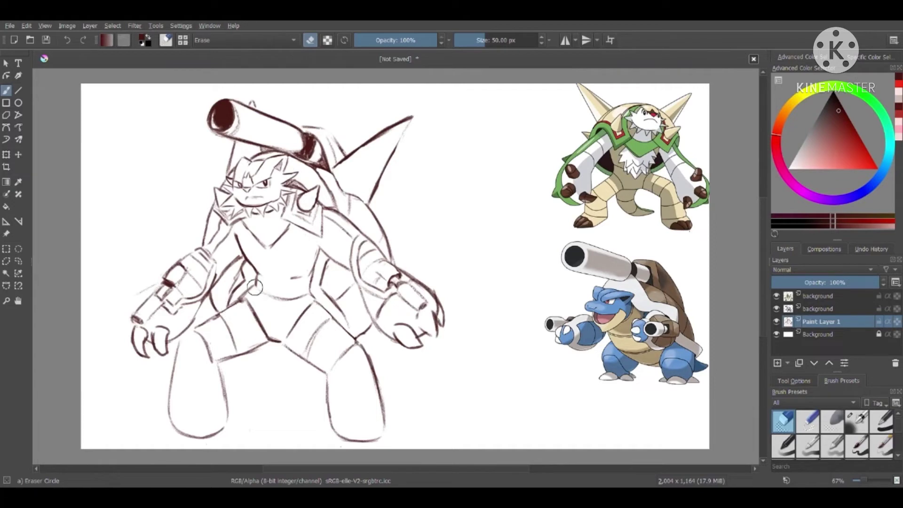
{"action": "left_click_drag", "start_coordinate": [230, 284], "coordinate": [239, 269]}
- Hatch a dense dark patch between the left arm and torso, trimming its bottom tip
{"action": "left_click", "coordinate": [881, 449]}
{"action": "scroll", "coordinate": [882, 455], "scroll_direction": "down", "scroll_amount": 1}
{"action": "left_click", "coordinate": [857, 451]}
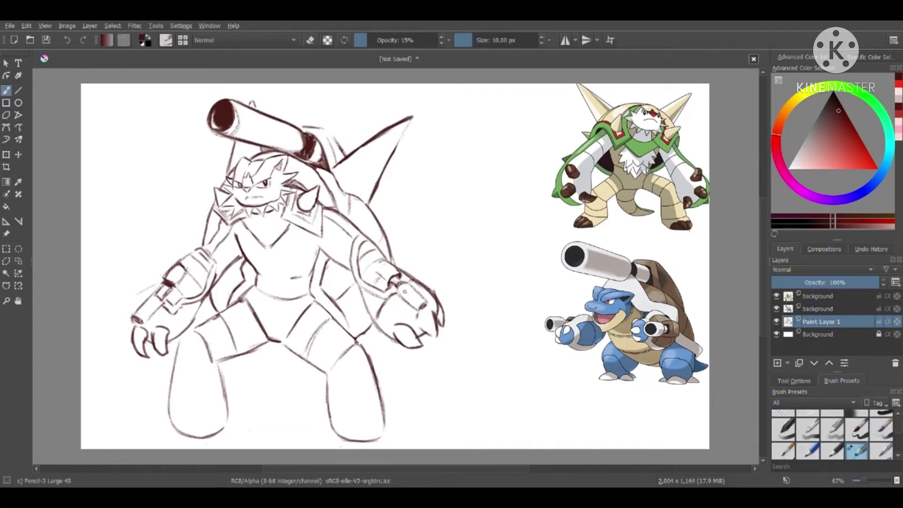
{"action": "mouse_move", "coordinate": [228, 301]}
{"action": "left_mouse_down"}
{"action": "mouse_move", "coordinate": [239, 261]}
{"action": "mouse_move", "coordinate": [242, 296]}
{"action": "mouse_move", "coordinate": [244, 256]}
{"action": "mouse_move", "coordinate": [249, 291]}
{"action": "mouse_move", "coordinate": [254, 262]}
{"action": "mouse_move", "coordinate": [256, 282]}
{"action": "left_mouse_up"}
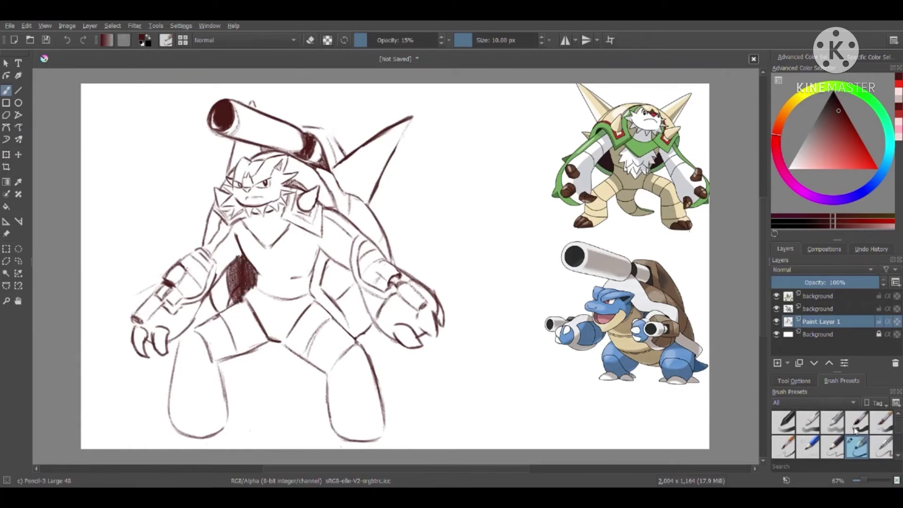
{"action": "scroll", "coordinate": [855, 428], "scroll_direction": "up", "scroll_amount": 2}
{"action": "left_click", "coordinate": [783, 422]}
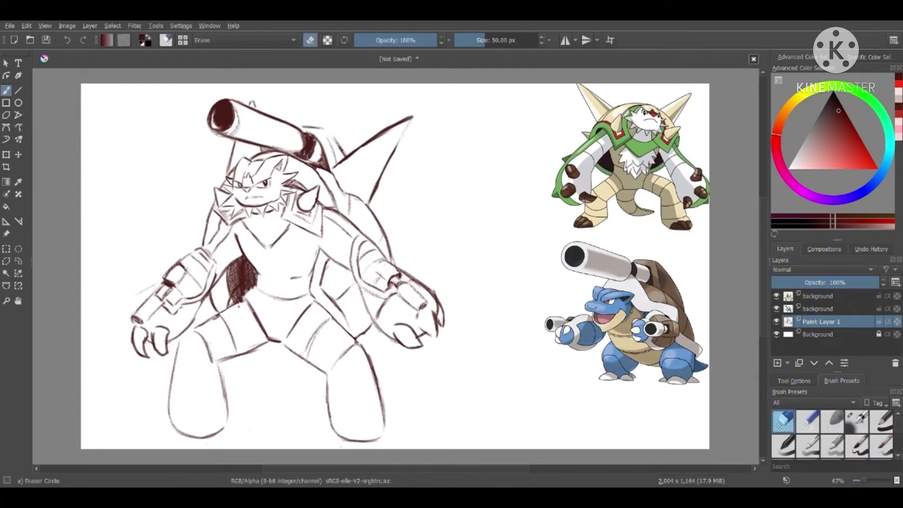
{"action": "left_click_drag", "start_coordinate": [238, 304], "coordinate": [243, 301]}
{"action": "scroll", "coordinate": [873, 444], "scroll_direction": "down", "scroll_amount": 1}
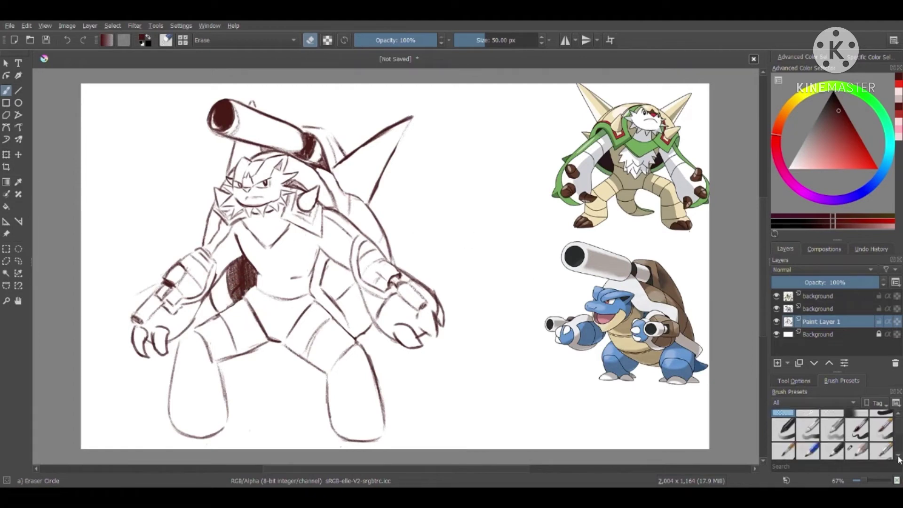
{"action": "left_click", "coordinate": [856, 446]}
{"action": "mouse_move", "coordinate": [237, 260]}
{"action": "left_mouse_down"}
{"action": "mouse_move", "coordinate": [232, 299]}
{"action": "mouse_move", "coordinate": [237, 272]}
{"action": "mouse_move", "coordinate": [240, 290]}
{"action": "mouse_move", "coordinate": [249, 277]}
{"action": "mouse_move", "coordinate": [308, 272]}
{"action": "left_mouse_up"}
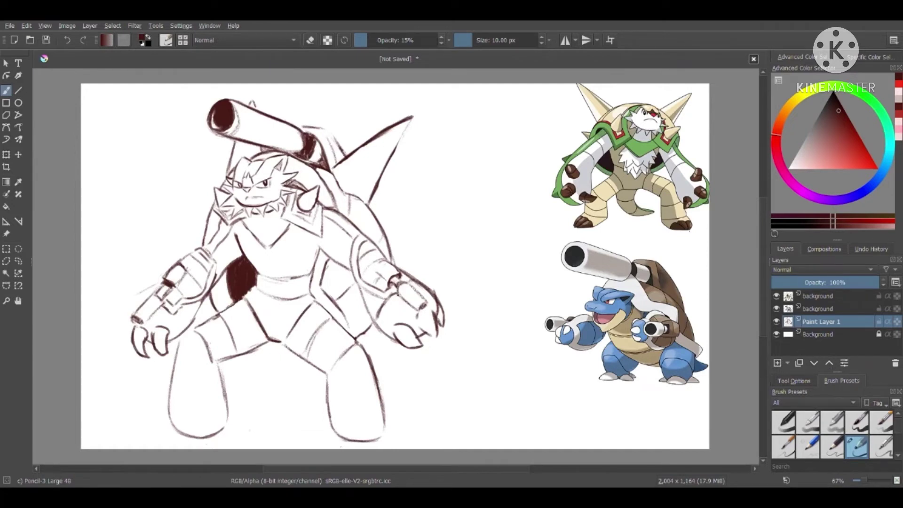
- Band the right wrist, draw toe claws on both feet, and clean up the left foot's toes
{"action": "mouse_move", "coordinate": [398, 293]}
{"action": "left_mouse_down"}
{"action": "mouse_move", "coordinate": [418, 312]}
{"action": "mouse_move", "coordinate": [429, 304]}
{"action": "left_mouse_up"}
{"action": "mouse_move", "coordinate": [363, 435]}
{"action": "left_mouse_down"}
{"action": "mouse_move", "coordinate": [369, 424]}
{"action": "mouse_move", "coordinate": [387, 440]}
{"action": "mouse_move", "coordinate": [371, 441]}
{"action": "mouse_move", "coordinate": [401, 435]}
{"action": "mouse_move", "coordinate": [385, 437]}
{"action": "left_mouse_up"}
{"action": "mouse_move", "coordinate": [346, 429]}
{"action": "left_mouse_down"}
{"action": "mouse_move", "coordinate": [334, 439]}
{"action": "mouse_move", "coordinate": [348, 442]}
{"action": "mouse_move", "coordinate": [341, 432]}
{"action": "left_mouse_up"}
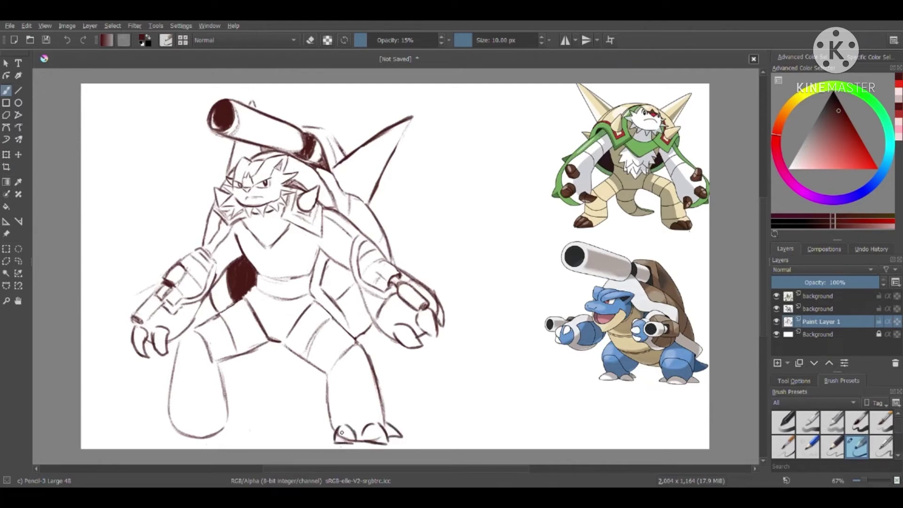
{"action": "mouse_move", "coordinate": [185, 422]}
{"action": "left_mouse_down"}
{"action": "mouse_move", "coordinate": [174, 437]}
{"action": "mouse_move", "coordinate": [182, 443]}
{"action": "mouse_move", "coordinate": [197, 435]}
{"action": "mouse_move", "coordinate": [166, 415]}
{"action": "mouse_move", "coordinate": [153, 431]}
{"action": "mouse_move", "coordinate": [218, 417]}
{"action": "mouse_move", "coordinate": [236, 424]}
{"action": "left_mouse_up"}
{"action": "left_click_drag", "start_coordinate": [897, 425], "coordinate": [897, 416]}
{"action": "left_click", "coordinate": [780, 422]}
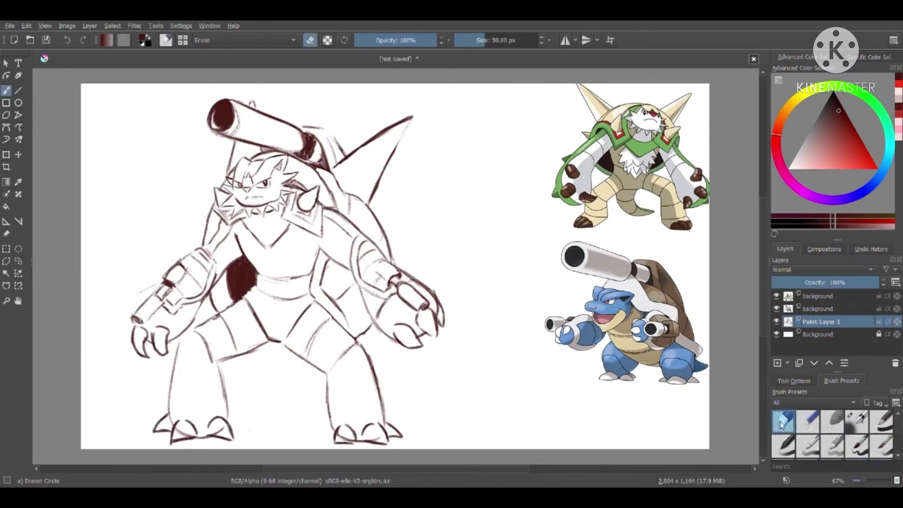
{"action": "left_click_drag", "start_coordinate": [168, 446], "coordinate": [220, 430]}
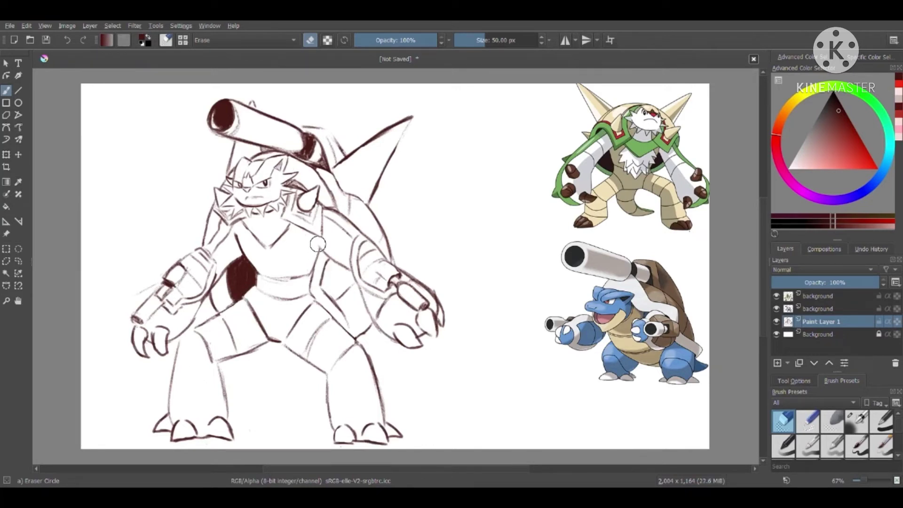
- Trim the dark patch, then darken and extend its upper-right edge
{"action": "left_click_drag", "start_coordinate": [244, 252], "coordinate": [261, 269]}
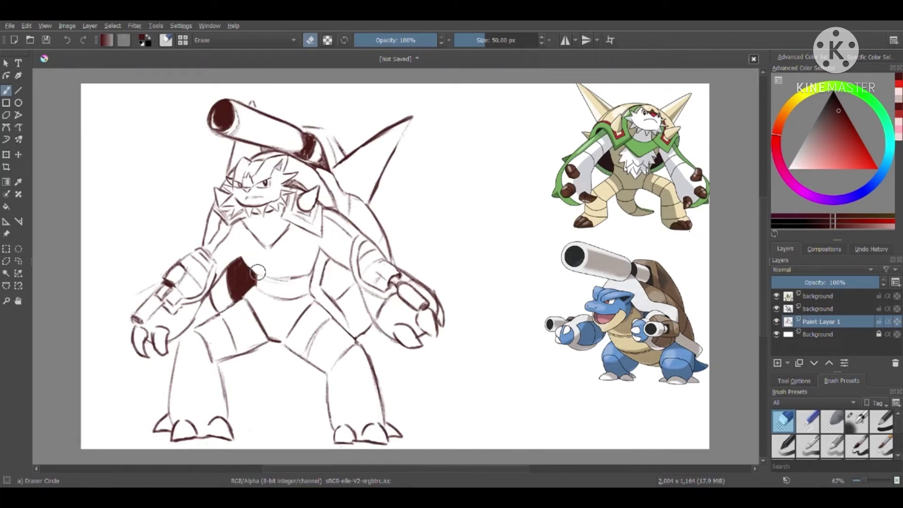
{"action": "scroll", "coordinate": [891, 453], "scroll_direction": "down", "scroll_amount": 1}
{"action": "left_click", "coordinate": [856, 450]}
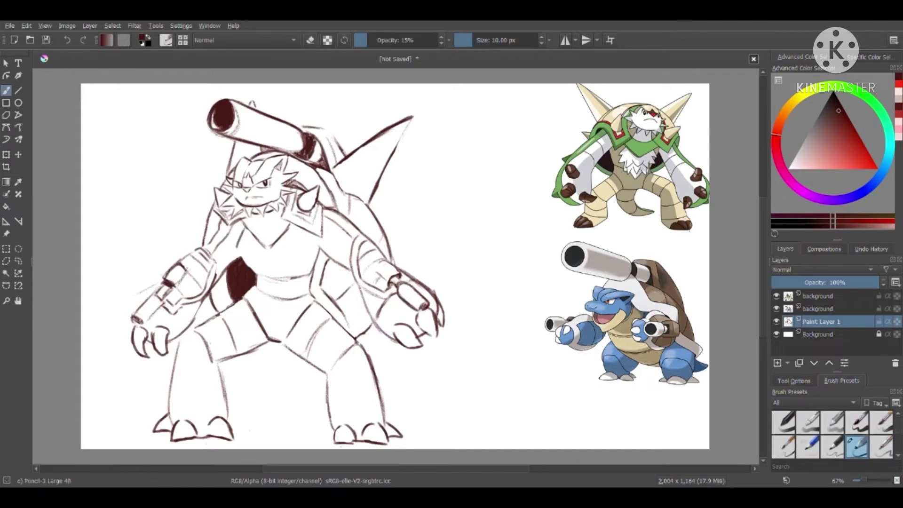
{"action": "left_click_drag", "start_coordinate": [267, 275], "coordinate": [255, 269]}
{"action": "mouse_move", "coordinate": [253, 267]}
{"action": "left_mouse_down"}
{"action": "mouse_move", "coordinate": [273, 301]}
{"action": "mouse_move", "coordinate": [307, 265]}
{"action": "mouse_move", "coordinate": [305, 232]}
{"action": "left_mouse_up"}
- Erase old chest lines and draw shaggy fur strokes with a tuft down the lower chest
{"action": "left_click_drag", "start_coordinate": [899, 432], "coordinate": [899, 422]}
{"action": "left_click", "coordinate": [783, 422]}
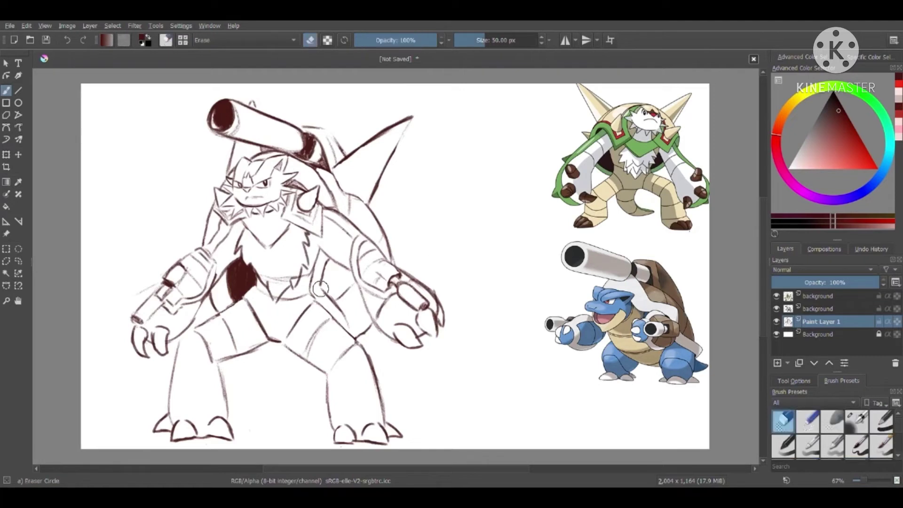
{"action": "mouse_move", "coordinate": [264, 267]}
{"action": "left_mouse_down"}
{"action": "mouse_move", "coordinate": [281, 298]}
{"action": "mouse_move", "coordinate": [284, 281]}
{"action": "mouse_move", "coordinate": [294, 285]}
{"action": "mouse_move", "coordinate": [249, 272]}
{"action": "mouse_move", "coordinate": [243, 258]}
{"action": "mouse_move", "coordinate": [255, 259]}
{"action": "mouse_move", "coordinate": [264, 288]}
{"action": "left_mouse_up"}
{"action": "scroll", "coordinate": [898, 451], "scroll_direction": "down", "scroll_amount": 1}
{"action": "left_click", "coordinate": [857, 445]}
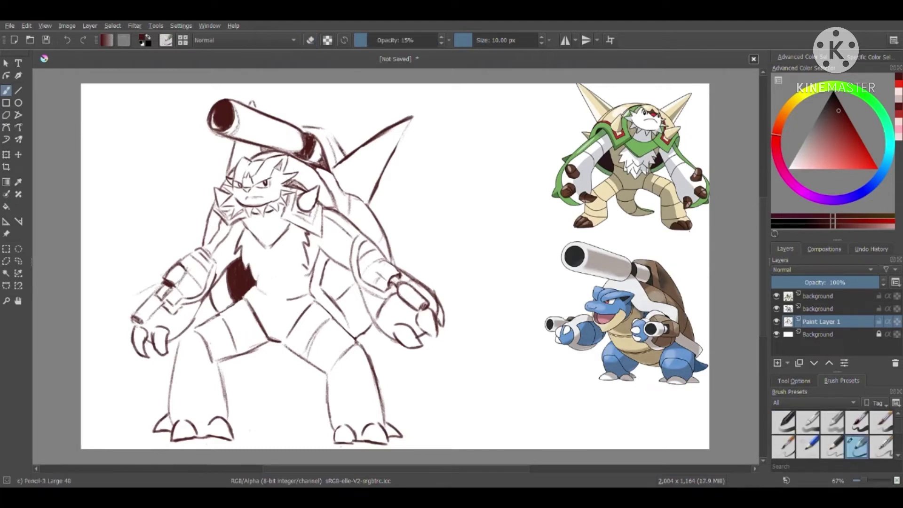
{"action": "mouse_move", "coordinate": [259, 285]}
{"action": "left_mouse_down"}
{"action": "mouse_move", "coordinate": [278, 303]}
{"action": "mouse_move", "coordinate": [300, 258]}
{"action": "mouse_move", "coordinate": [266, 272]}
{"action": "mouse_move", "coordinate": [288, 260]}
{"action": "left_mouse_up"}
{"action": "left_click_drag", "start_coordinate": [279, 301], "coordinate": [291, 294]}
- Try linking the left hand to the thigh, then undo those stray strokes
{"action": "mouse_move", "coordinate": [181, 338]}
{"action": "left_mouse_down"}
{"action": "mouse_move", "coordinate": [200, 327]}
{"action": "mouse_move", "coordinate": [181, 336]}
{"action": "mouse_move", "coordinate": [200, 350]}
{"action": "mouse_move", "coordinate": [210, 378]}
{"action": "mouse_move", "coordinate": [225, 379]}
{"action": "mouse_move", "coordinate": [214, 356]}
{"action": "left_mouse_up"}
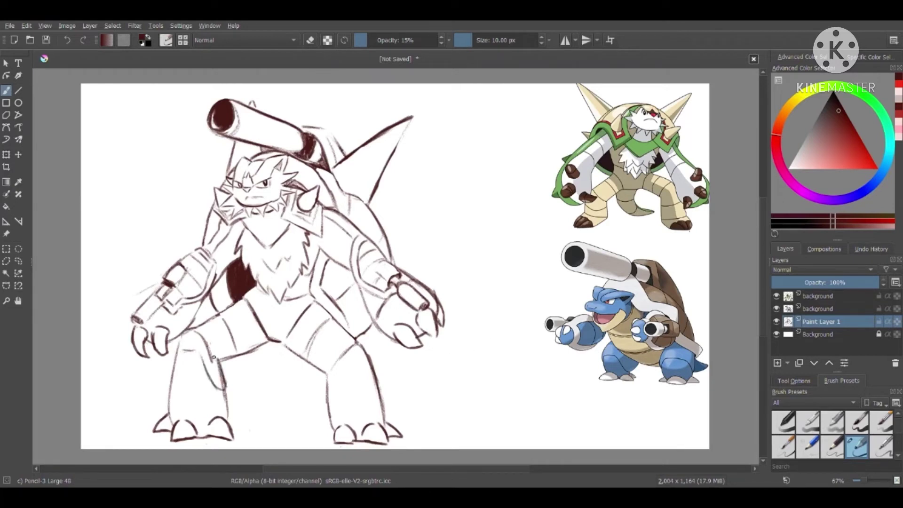
{"action": "left_click", "coordinate": [68, 40]}
{"action": "left_click", "coordinate": [67, 44]}
{"action": "key", "text": "e"}
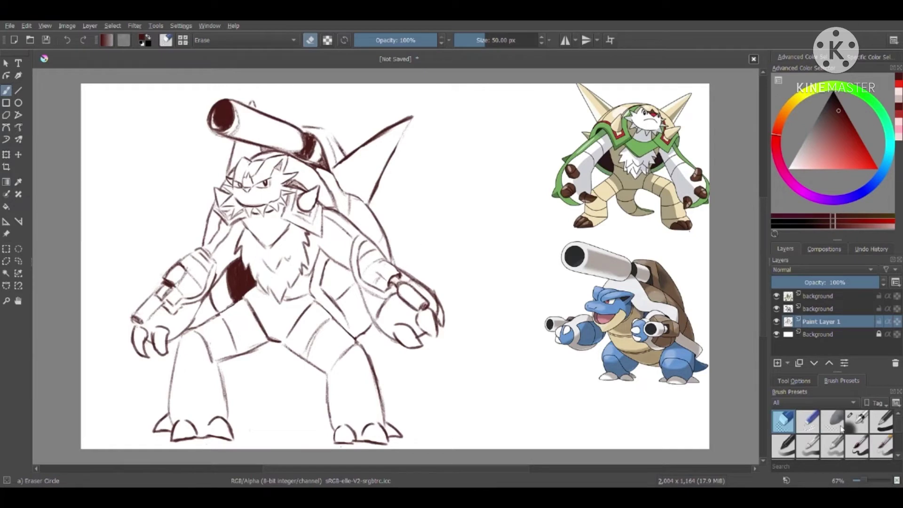
- Draw and redo the mouth line across the face, adding a jagged fur edge beneath it
{"action": "scroll", "coordinate": [841, 428], "scroll_direction": "down", "scroll_amount": 2}
{"action": "left_click", "coordinate": [856, 446]}
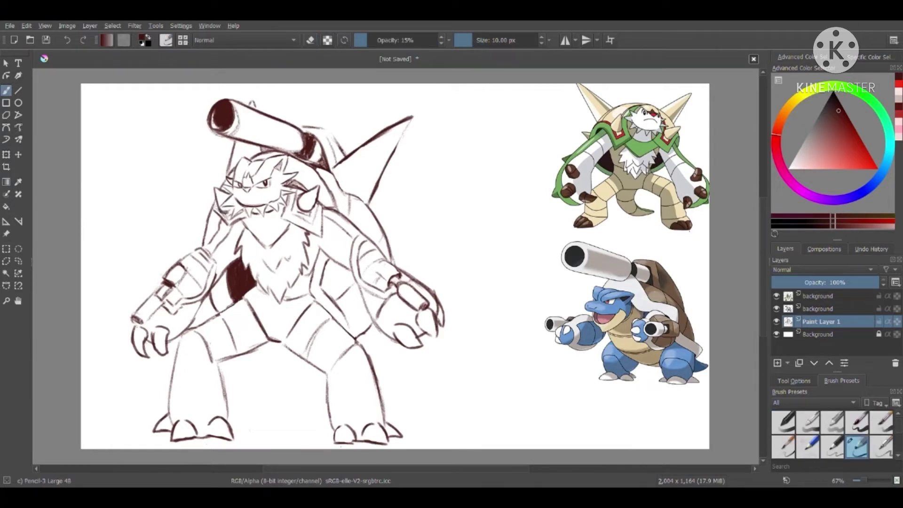
{"action": "mouse_move", "coordinate": [230, 216]}
{"action": "left_mouse_down"}
{"action": "mouse_move", "coordinate": [246, 209]}
{"action": "mouse_move", "coordinate": [220, 204]}
{"action": "mouse_move", "coordinate": [234, 195]}
{"action": "left_mouse_up"}
{"action": "left_click_drag", "start_coordinate": [225, 203], "coordinate": [234, 191]}
{"action": "left_click_drag", "start_coordinate": [239, 196], "coordinate": [270, 197]}
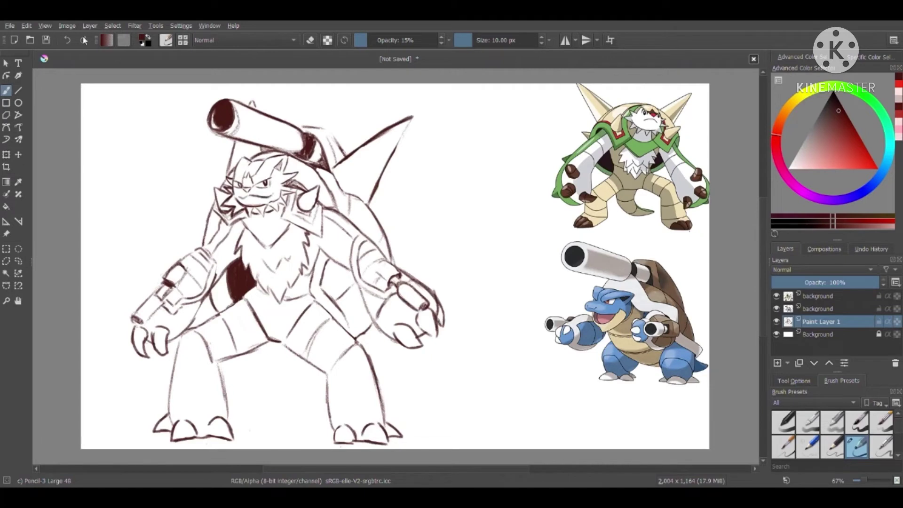
{"action": "left_click", "coordinate": [67, 39]}
{"action": "left_click", "coordinate": [67, 40]}
{"action": "left_click", "coordinate": [67, 39]}
{"action": "left_click_drag", "start_coordinate": [245, 198], "coordinate": [268, 202]}
{"action": "mouse_move", "coordinate": [245, 219]}
{"action": "left_mouse_down"}
{"action": "mouse_move", "coordinate": [299, 187]}
{"action": "mouse_move", "coordinate": [282, 184]}
{"action": "left_mouse_up"}
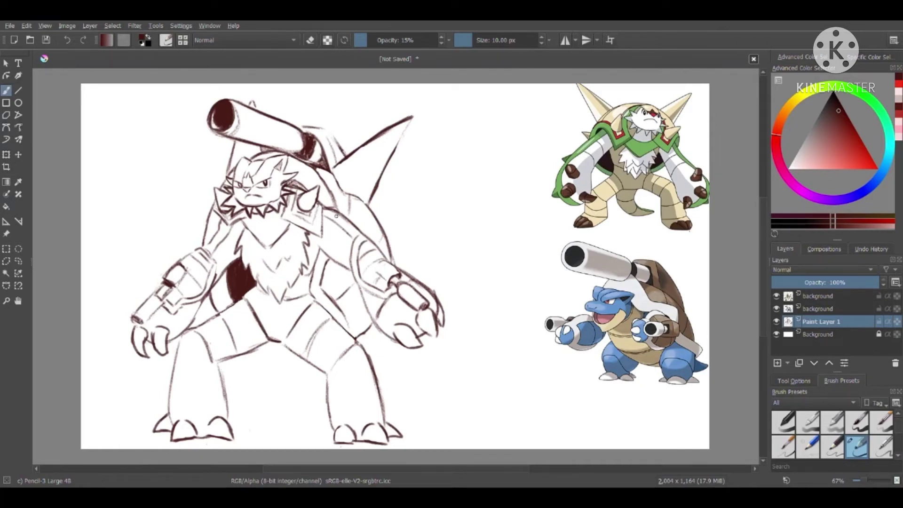
- Line the shell's top edge, add banding lines across both legs, and draw the inner right leg line
{"action": "left_click_drag", "start_coordinate": [299, 123], "coordinate": [319, 132]}
{"action": "left_click_drag", "start_coordinate": [177, 374], "coordinate": [219, 379]}
{"action": "left_click_drag", "start_coordinate": [170, 405], "coordinate": [219, 410]}
{"action": "left_click_drag", "start_coordinate": [330, 409], "coordinate": [385, 414]}
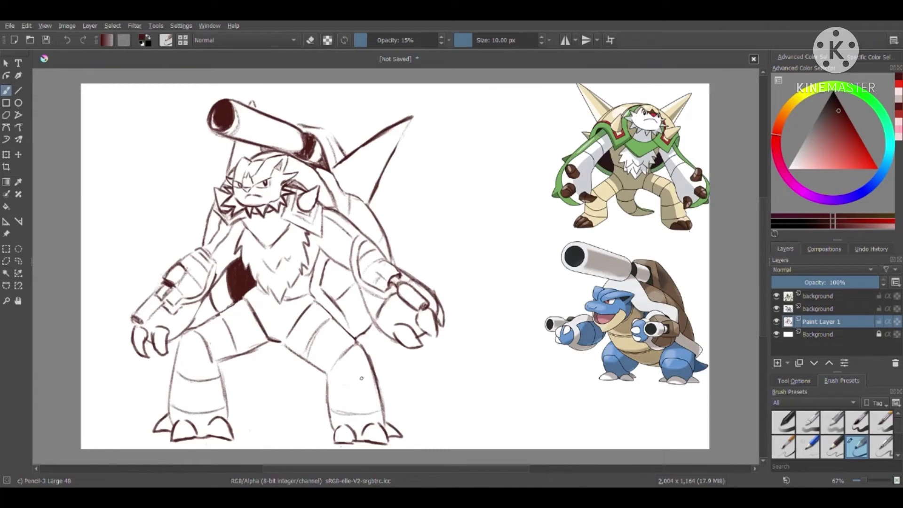
{"action": "left_click_drag", "start_coordinate": [328, 386], "coordinate": [374, 380]}
{"action": "left_click_drag", "start_coordinate": [284, 342], "coordinate": [323, 373]}
{"action": "mouse_move", "coordinate": [261, 347]}
{"action": "left_mouse_down"}
{"action": "mouse_move", "coordinate": [225, 356]}
{"action": "mouse_move", "coordinate": [268, 343]}
{"action": "left_mouse_up"}
{"action": "left_click", "coordinate": [67, 40]}
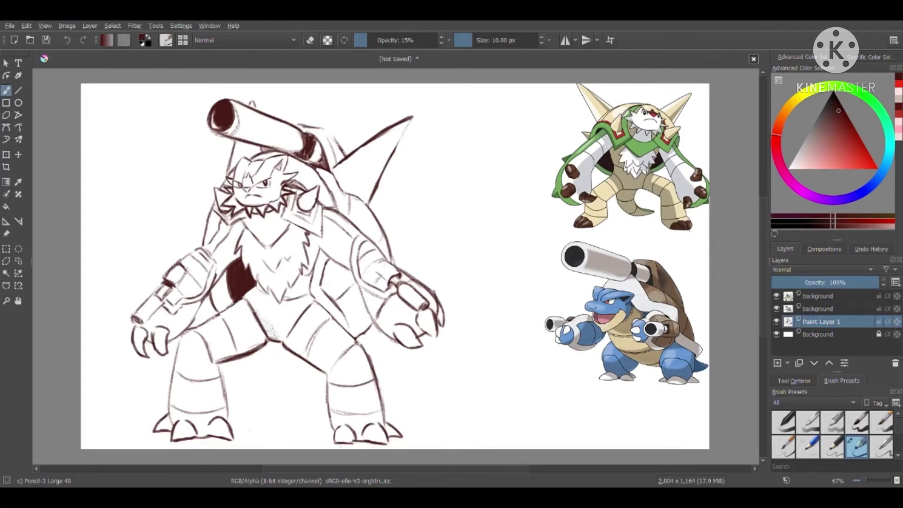
- Shade the inner thigh and draw a tail curving below the body with two segment lines
{"action": "mouse_move", "coordinate": [256, 312]}
{"action": "left_mouse_down"}
{"action": "mouse_move", "coordinate": [257, 292]}
{"action": "mouse_move", "coordinate": [274, 301]}
{"action": "left_mouse_up"}
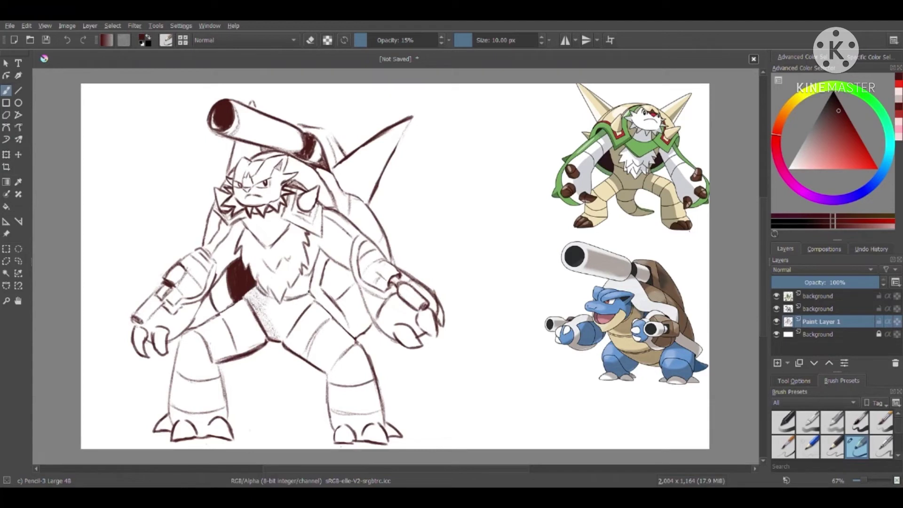
{"action": "mouse_move", "coordinate": [250, 356]}
{"action": "left_mouse_down"}
{"action": "mouse_move", "coordinate": [279, 402]}
{"action": "mouse_move", "coordinate": [326, 394]}
{"action": "left_mouse_up"}
{"action": "left_click", "coordinate": [68, 40]}
{"action": "mouse_move", "coordinate": [256, 378]}
{"action": "left_mouse_down"}
{"action": "mouse_move", "coordinate": [287, 412]}
{"action": "mouse_move", "coordinate": [316, 407]}
{"action": "left_mouse_up"}
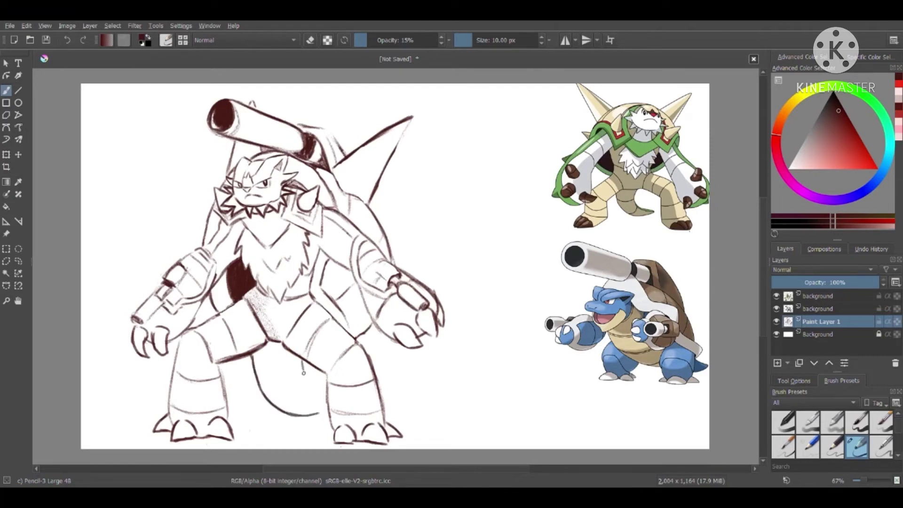
{"action": "left_click_drag", "start_coordinate": [303, 373], "coordinate": [326, 391]}
{"action": "left_click_drag", "start_coordinate": [265, 375], "coordinate": [303, 369]}
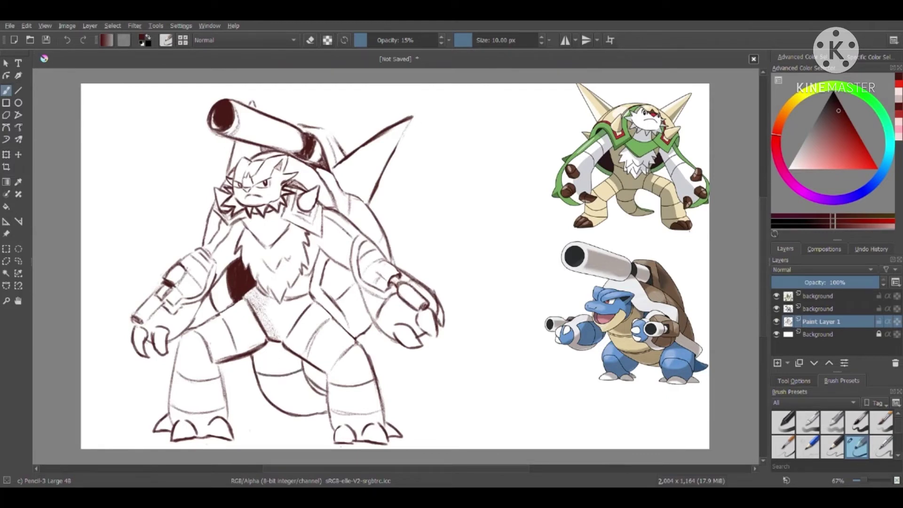
{"action": "left_click_drag", "start_coordinate": [276, 407], "coordinate": [304, 401]}
- Add a new layer and fill it pale pink as the background
{"action": "left_click", "coordinate": [777, 363]}
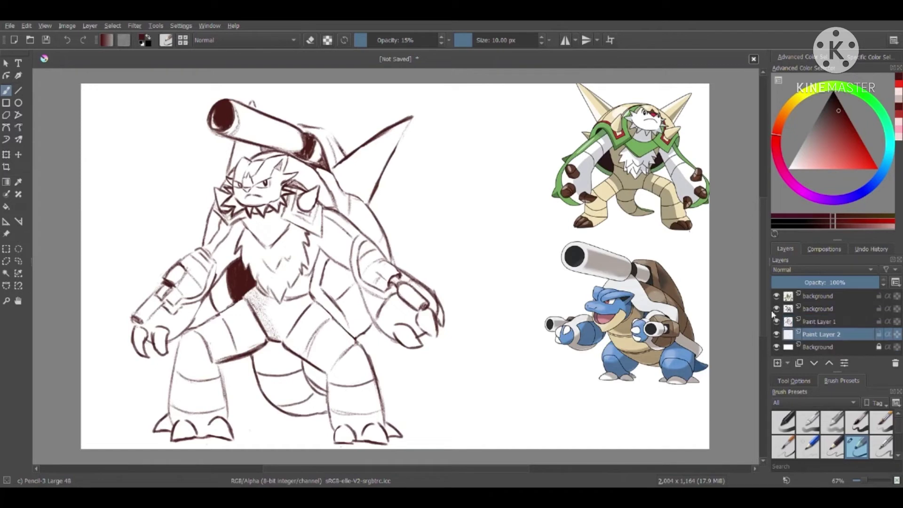
{"action": "left_click", "coordinate": [6, 206]}
{"action": "left_click", "coordinate": [799, 155]}
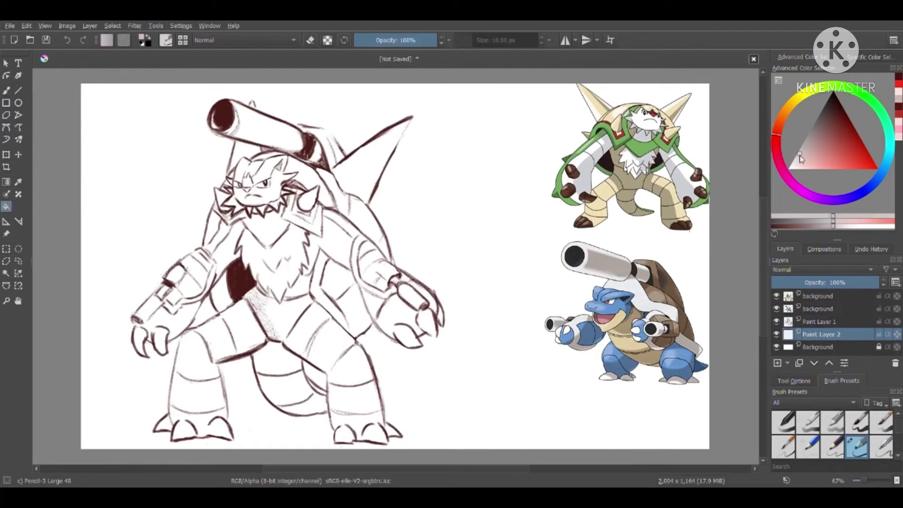
{"action": "left_click", "coordinate": [412, 234]}
{"action": "left_click", "coordinate": [6, 90]}
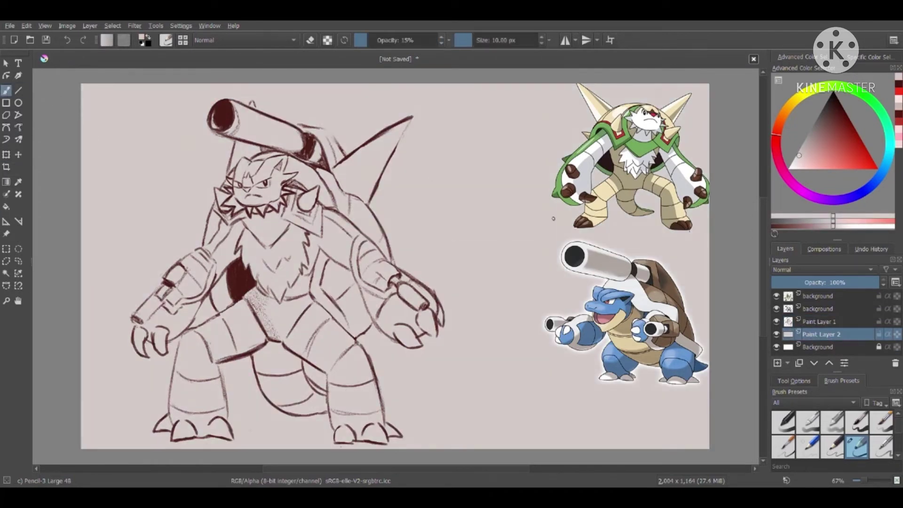
- Add another layer, sample the Chesnaught green and test it along the left collar
{"action": "left_click", "coordinate": [777, 363]}
{"action": "left_click", "coordinate": [868, 481]}
{"action": "left_click_drag", "start_coordinate": [469, 470], "coordinate": [465, 469]}
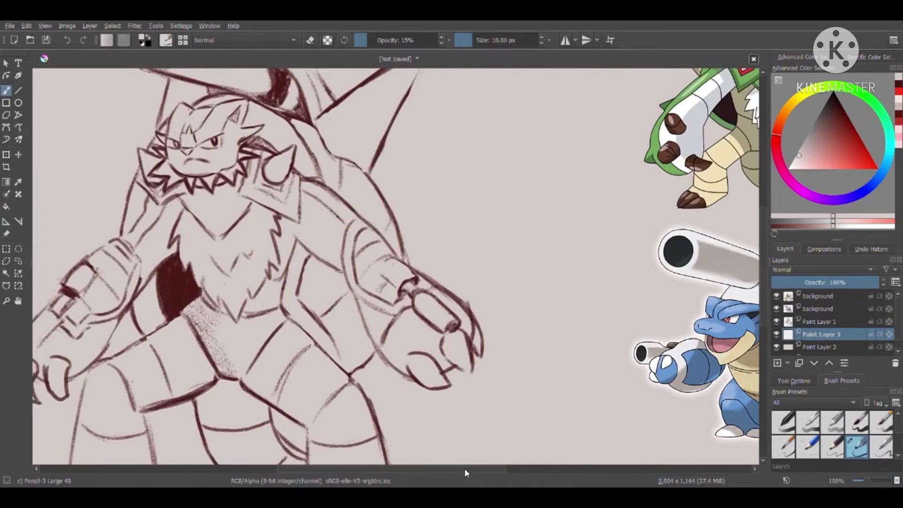
{"action": "left_click", "coordinate": [867, 481]}
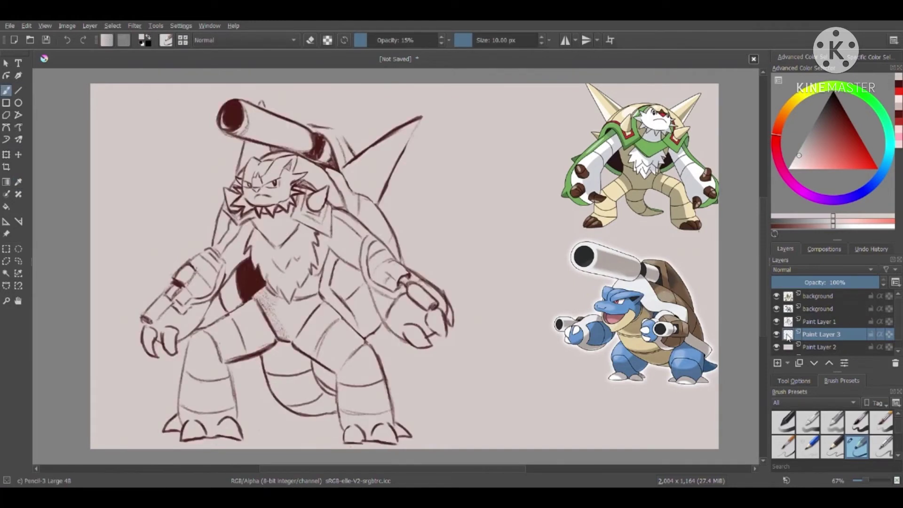
{"action": "left_click", "coordinate": [19, 181]}
{"action": "left_click", "coordinate": [635, 149]}
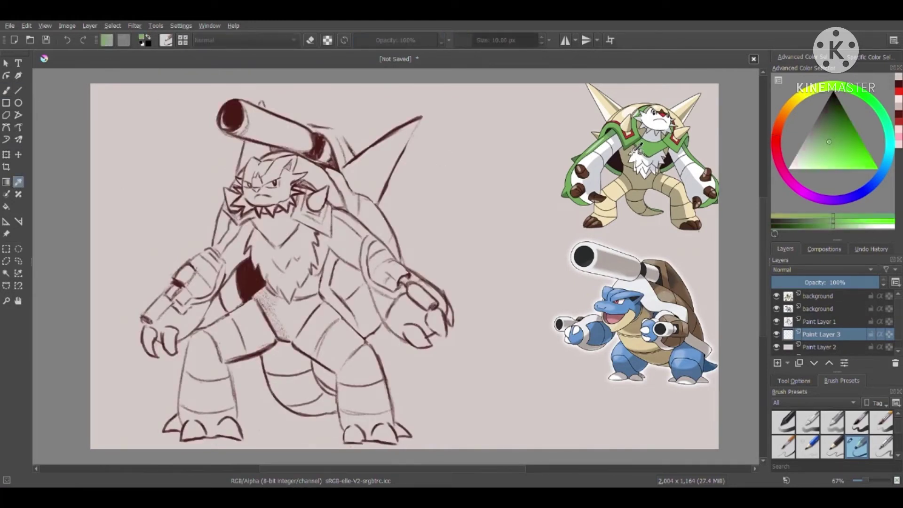
{"action": "left_click", "coordinate": [6, 90]}
{"action": "mouse_move", "coordinate": [223, 207]}
{"action": "left_mouse_down"}
{"action": "mouse_move", "coordinate": [238, 223]}
{"action": "mouse_move", "coordinate": [248, 216]}
{"action": "left_mouse_up"}
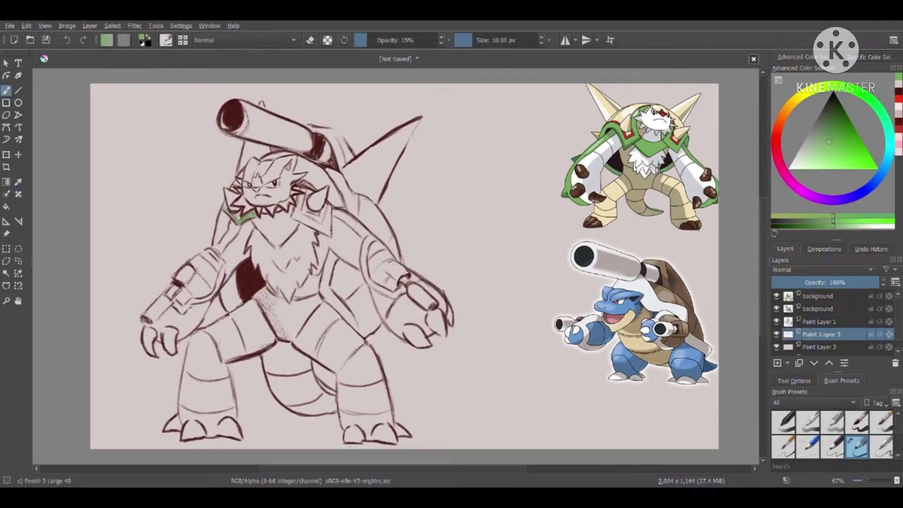
- With the Basic-4 Flow Opacity brush, paint the collar, shoulder straps and both hands green
{"action": "left_click", "coordinate": [856, 428]}
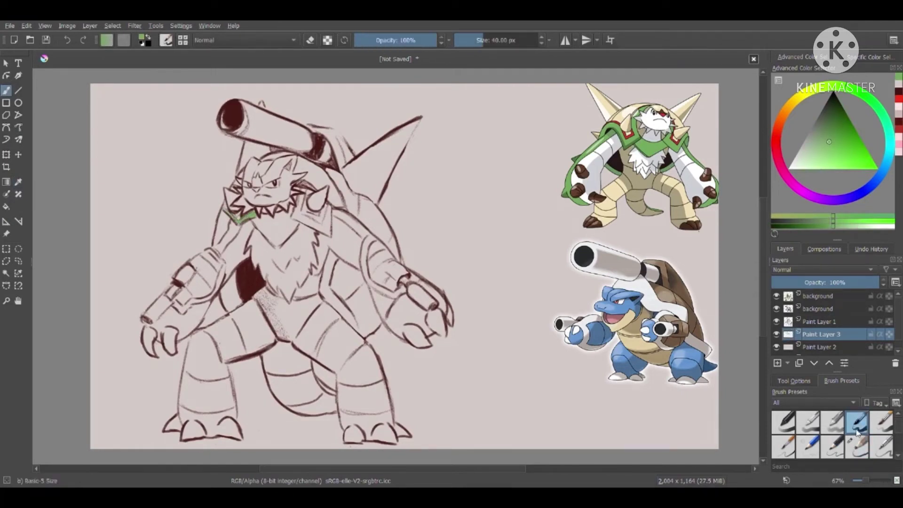
{"action": "left_click", "coordinate": [834, 425]}
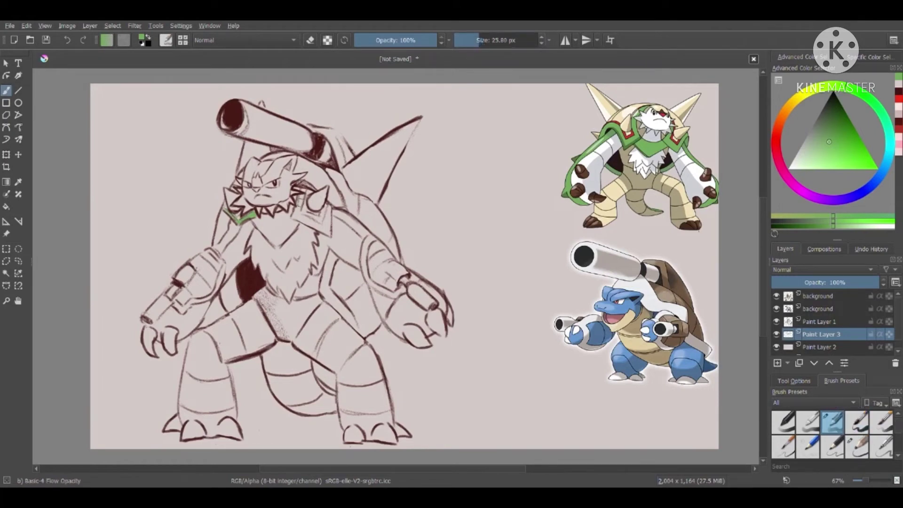
{"action": "mouse_move", "coordinate": [303, 188]}
{"action": "left_mouse_down"}
{"action": "mouse_move", "coordinate": [297, 213]}
{"action": "mouse_move", "coordinate": [324, 230]}
{"action": "mouse_move", "coordinate": [329, 213]}
{"action": "mouse_move", "coordinate": [329, 224]}
{"action": "mouse_move", "coordinate": [303, 207]}
{"action": "left_mouse_up"}
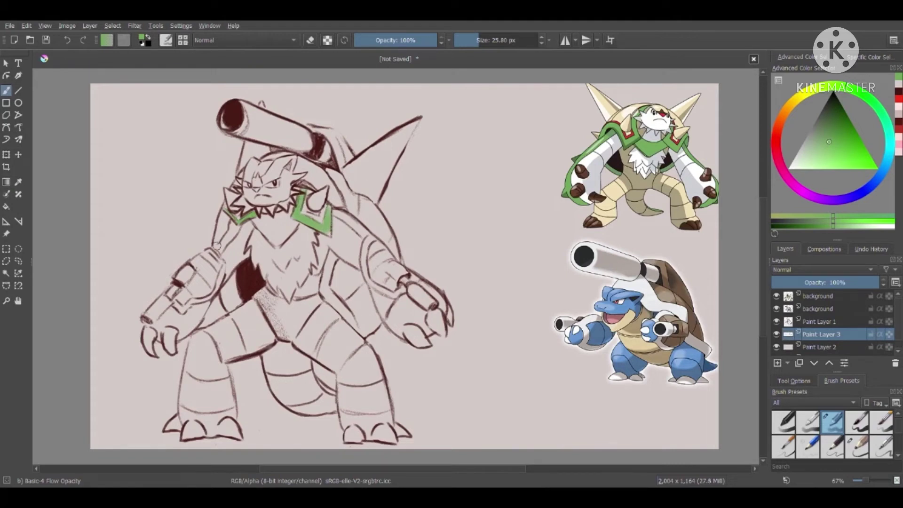
{"action": "mouse_move", "coordinate": [217, 247]}
{"action": "left_mouse_down"}
{"action": "mouse_move", "coordinate": [237, 227]}
{"action": "mouse_move", "coordinate": [216, 248]}
{"action": "left_mouse_up"}
{"action": "mouse_move", "coordinate": [351, 223]}
{"action": "left_mouse_down"}
{"action": "mouse_move", "coordinate": [339, 217]}
{"action": "mouse_move", "coordinate": [365, 234]}
{"action": "mouse_move", "coordinate": [359, 228]}
{"action": "left_mouse_up"}
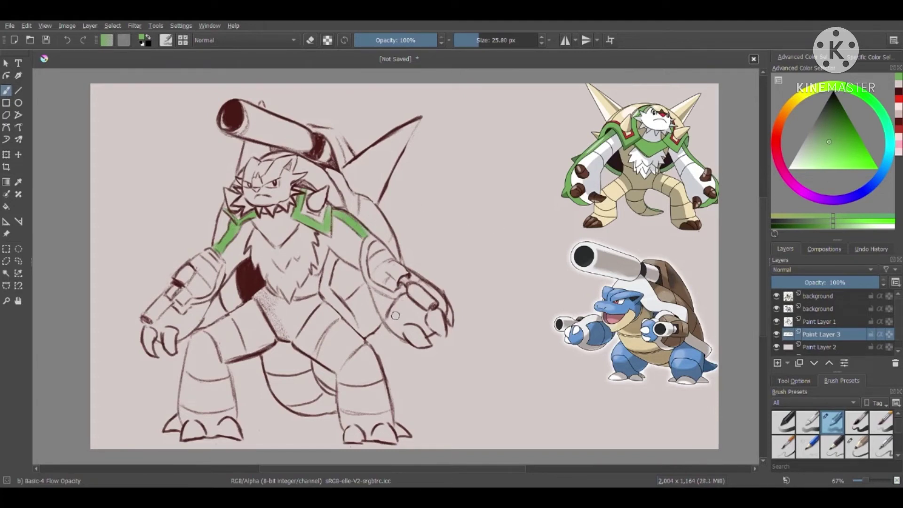
{"action": "mouse_move", "coordinate": [390, 311]}
{"action": "left_mouse_down"}
{"action": "mouse_move", "coordinate": [414, 316]}
{"action": "mouse_move", "coordinate": [402, 299]}
{"action": "mouse_move", "coordinate": [420, 314]}
{"action": "mouse_move", "coordinate": [402, 303]}
{"action": "mouse_move", "coordinate": [391, 318]}
{"action": "mouse_move", "coordinate": [406, 309]}
{"action": "mouse_move", "coordinate": [419, 320]}
{"action": "mouse_move", "coordinate": [426, 287]}
{"action": "mouse_move", "coordinate": [440, 304]}
{"action": "left_mouse_up"}
{"action": "mouse_move", "coordinate": [155, 324]}
{"action": "left_mouse_down"}
{"action": "mouse_move", "coordinate": [170, 312]}
{"action": "mouse_move", "coordinate": [148, 326]}
{"action": "mouse_move", "coordinate": [180, 322]}
{"action": "mouse_move", "coordinate": [194, 307]}
{"action": "mouse_move", "coordinate": [173, 323]}
{"action": "left_mouse_up"}
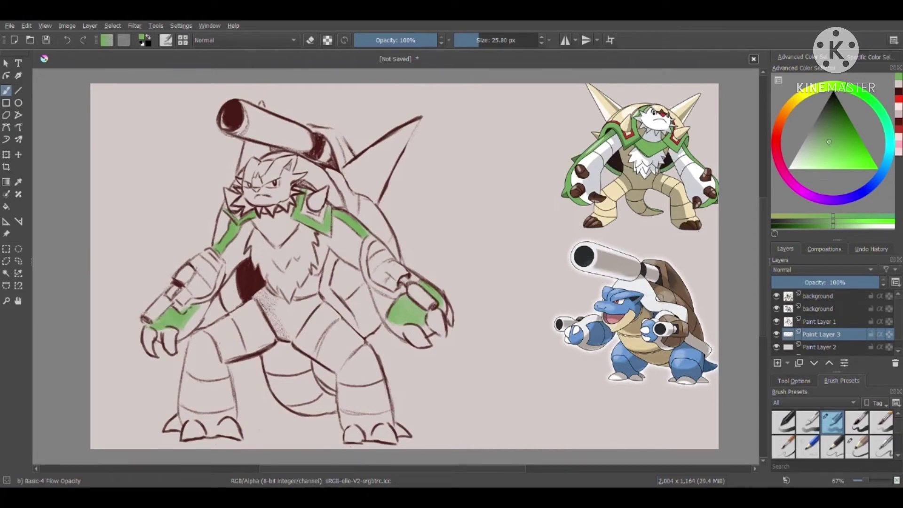
{"action": "mouse_move", "coordinate": [257, 223]}
{"action": "left_mouse_down"}
{"action": "mouse_move", "coordinate": [275, 241]}
{"action": "mouse_move", "coordinate": [271, 219]}
{"action": "mouse_move", "coordinate": [284, 226]}
{"action": "mouse_move", "coordinate": [291, 210]}
{"action": "left_mouse_up"}
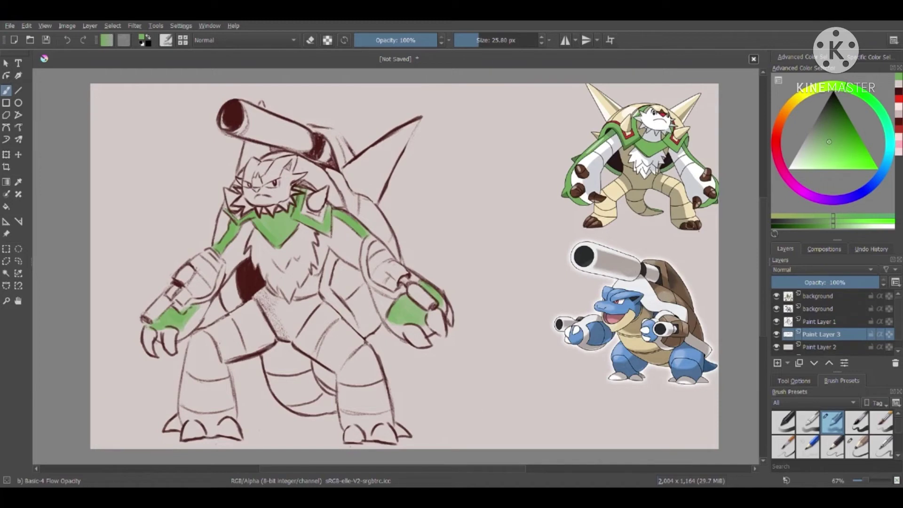
- Paint the face, chest fluff, upper arm, forearm edge and right claw white
{"action": "left_click", "coordinate": [796, 166]}
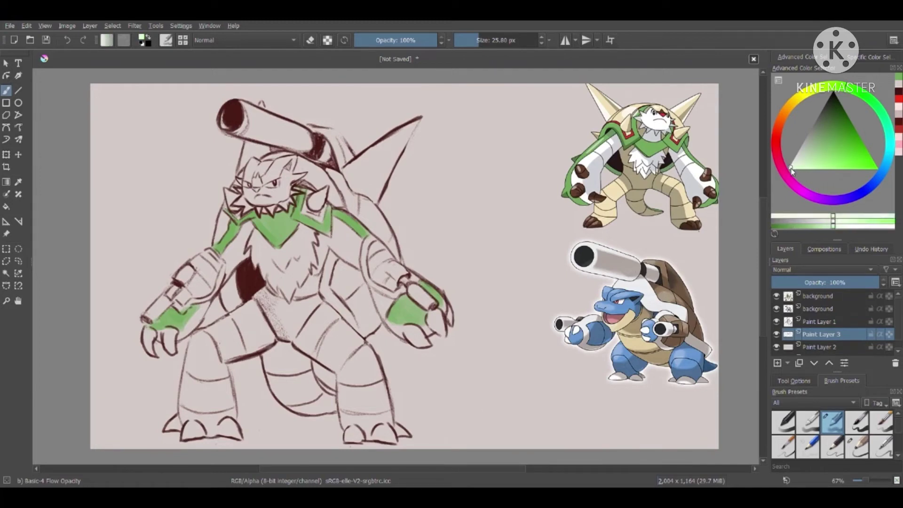
{"action": "left_click", "coordinate": [789, 168]}
{"action": "mouse_move", "coordinate": [246, 194]}
{"action": "left_mouse_down"}
{"action": "mouse_move", "coordinate": [251, 167]}
{"action": "mouse_move", "coordinate": [255, 197]}
{"action": "mouse_move", "coordinate": [253, 175]}
{"action": "mouse_move", "coordinate": [266, 203]}
{"action": "mouse_move", "coordinate": [287, 198]}
{"action": "mouse_move", "coordinate": [267, 172]}
{"action": "mouse_move", "coordinate": [283, 160]}
{"action": "mouse_move", "coordinate": [293, 176]}
{"action": "left_mouse_up"}
{"action": "left_click", "coordinate": [858, 429]}
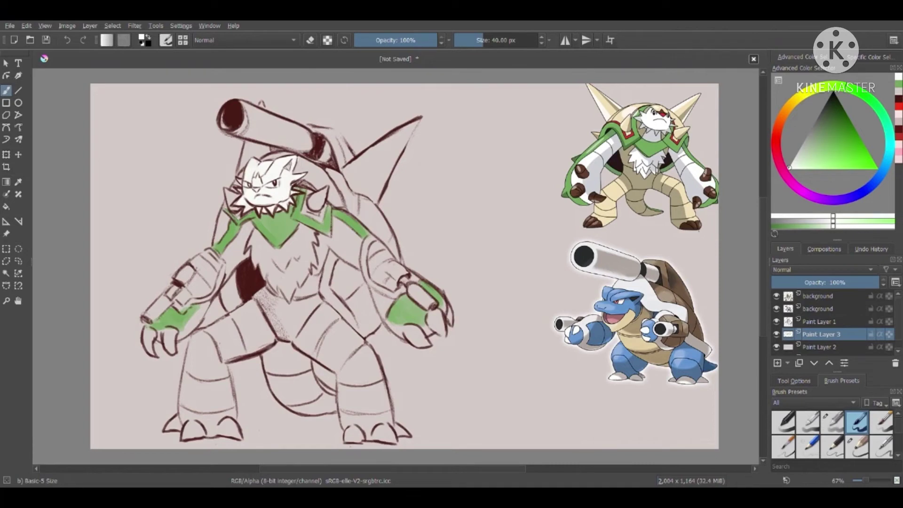
{"action": "left_click_drag", "start_coordinate": [239, 173], "coordinate": [247, 182]}
{"action": "mouse_move", "coordinate": [258, 233]}
{"action": "left_mouse_down"}
{"action": "mouse_move", "coordinate": [275, 258]}
{"action": "mouse_move", "coordinate": [257, 234]}
{"action": "mouse_move", "coordinate": [265, 248]}
{"action": "mouse_move", "coordinate": [255, 241]}
{"action": "mouse_move", "coordinate": [253, 260]}
{"action": "mouse_move", "coordinate": [272, 280]}
{"action": "mouse_move", "coordinate": [271, 268]}
{"action": "mouse_move", "coordinate": [280, 273]}
{"action": "mouse_move", "coordinate": [288, 296]}
{"action": "mouse_move", "coordinate": [298, 277]}
{"action": "mouse_move", "coordinate": [280, 256]}
{"action": "mouse_move", "coordinate": [299, 230]}
{"action": "mouse_move", "coordinate": [310, 232]}
{"action": "mouse_move", "coordinate": [313, 259]}
{"action": "mouse_move", "coordinate": [303, 237]}
{"action": "mouse_move", "coordinate": [309, 266]}
{"action": "mouse_move", "coordinate": [297, 245]}
{"action": "mouse_move", "coordinate": [306, 280]}
{"action": "left_mouse_up"}
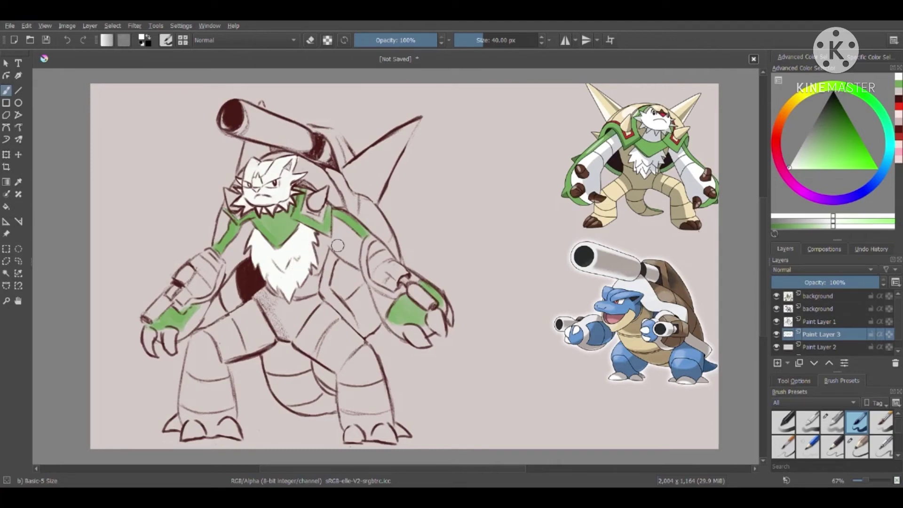
{"action": "mouse_move", "coordinate": [329, 241]}
{"action": "left_mouse_down"}
{"action": "mouse_move", "coordinate": [358, 266]}
{"action": "mouse_move", "coordinate": [362, 241]}
{"action": "mouse_move", "coordinate": [337, 219]}
{"action": "mouse_move", "coordinate": [343, 252]}
{"action": "mouse_move", "coordinate": [355, 245]}
{"action": "mouse_move", "coordinate": [347, 236]}
{"action": "left_mouse_up"}
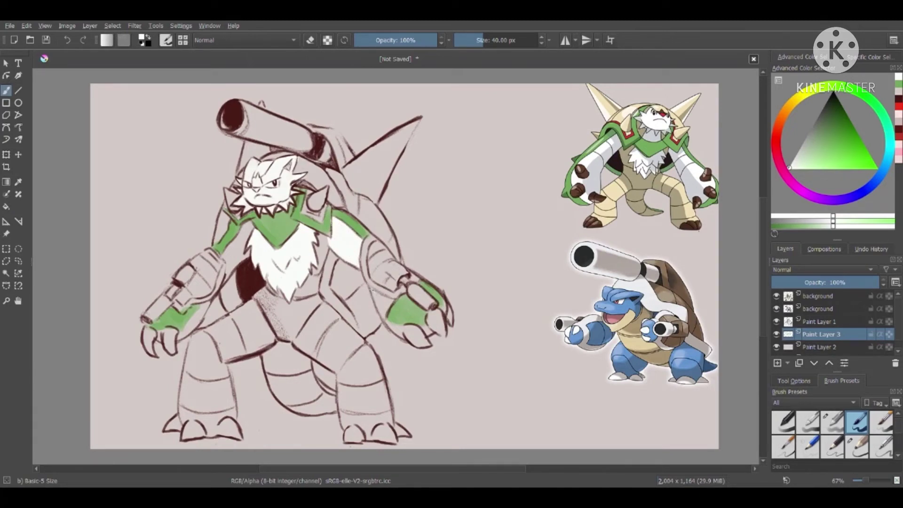
{"action": "left_click_drag", "start_coordinate": [370, 290], "coordinate": [401, 333]}
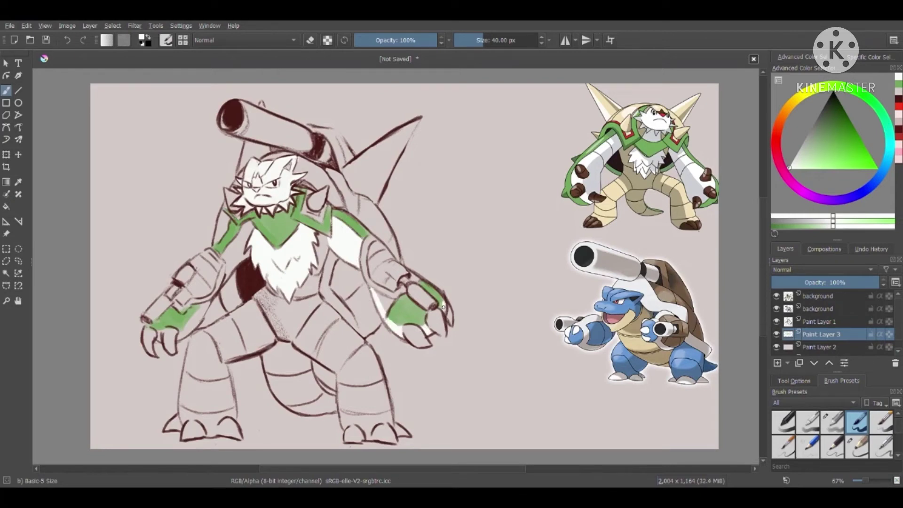
{"action": "left_click_drag", "start_coordinate": [437, 311], "coordinate": [442, 296]}
- Touch up green on the right forearm and white on the left claw, then pick red with a smaller brush
{"action": "left_click", "coordinate": [833, 425]}
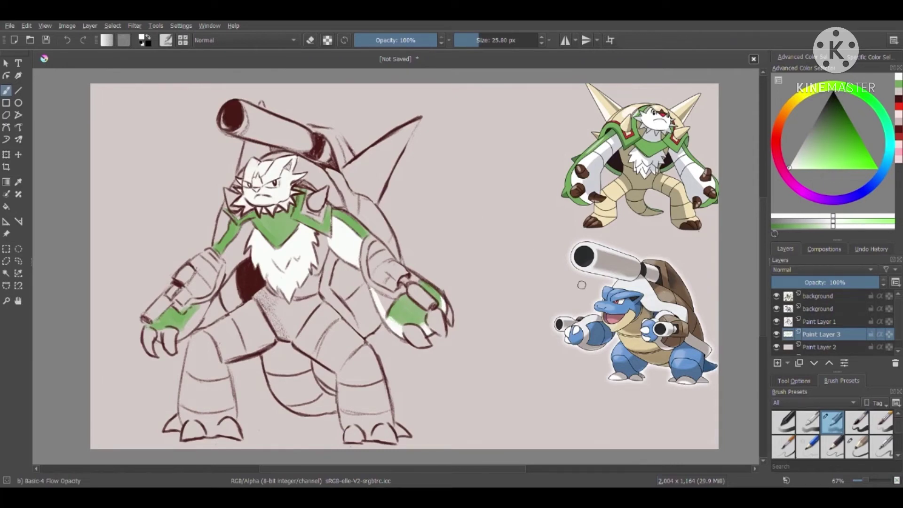
{"action": "left_click", "coordinate": [828, 142]}
{"action": "mouse_move", "coordinate": [388, 313]}
{"action": "left_mouse_down"}
{"action": "mouse_move", "coordinate": [372, 289]}
{"action": "mouse_move", "coordinate": [402, 321]}
{"action": "left_mouse_up"}
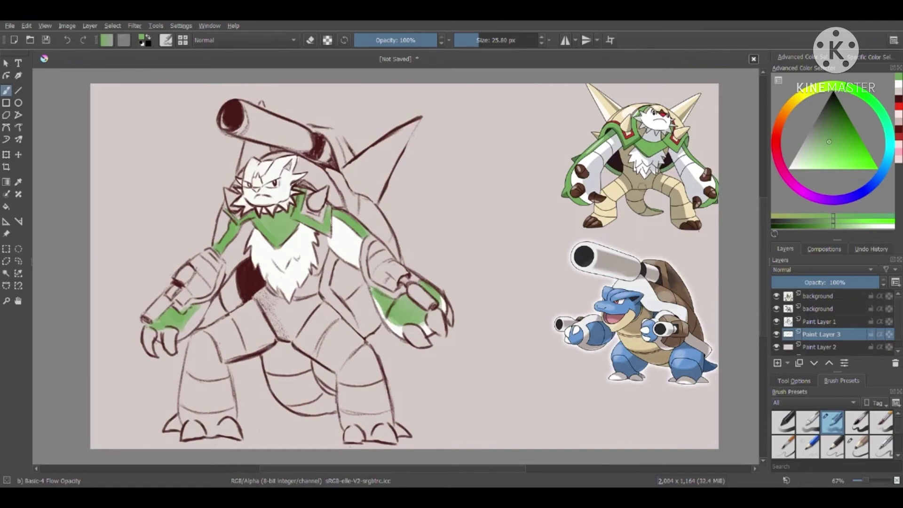
{"action": "left_click", "coordinate": [898, 87]}
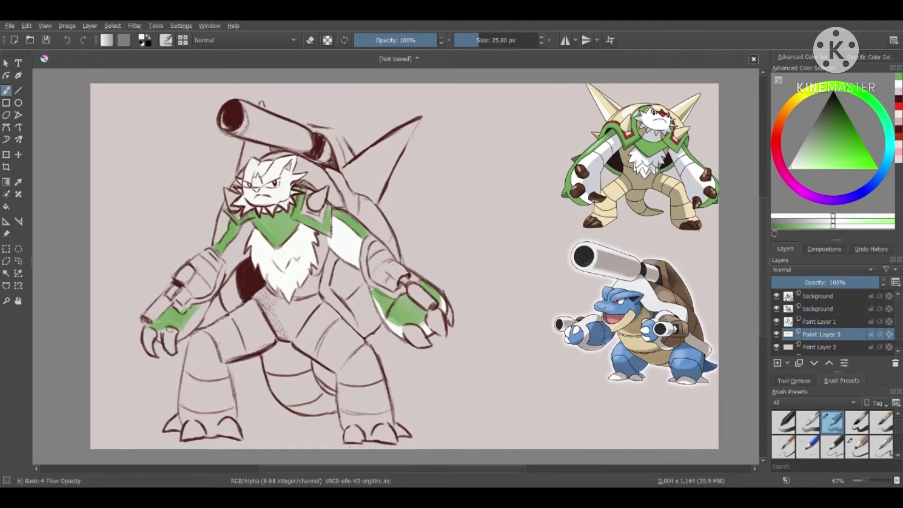
{"action": "mouse_move", "coordinate": [160, 337]}
{"action": "left_mouse_down"}
{"action": "mouse_move", "coordinate": [203, 311]}
{"action": "mouse_move", "coordinate": [225, 252]}
{"action": "mouse_move", "coordinate": [249, 226]}
{"action": "mouse_move", "coordinate": [229, 267]}
{"action": "mouse_move", "coordinate": [253, 250]}
{"action": "left_mouse_up"}
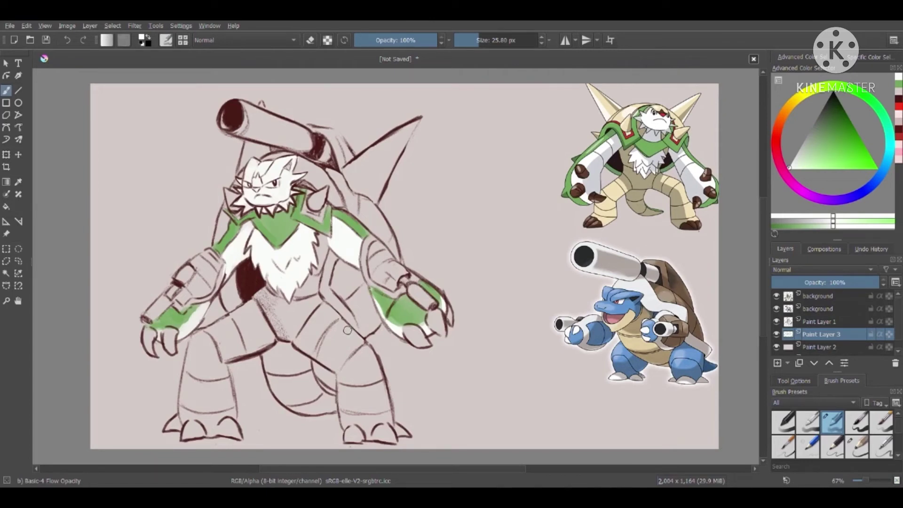
{"action": "left_click", "coordinate": [898, 105]}
{"action": "left_click", "coordinate": [472, 40]}
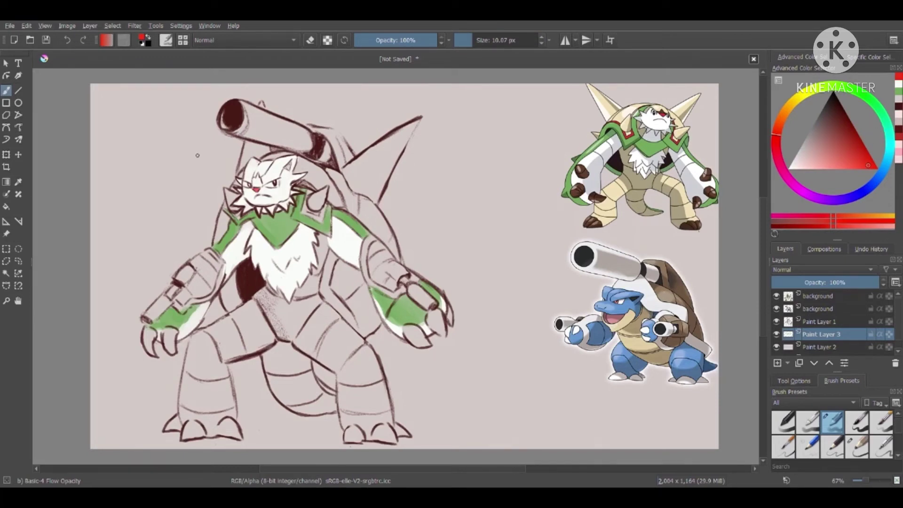
- Sample beige from the Chesnaught reference and paint the shoulder and back spikes cream on a new layer
{"action": "left_click", "coordinate": [18, 182]}
{"action": "left_click", "coordinate": [660, 118]}
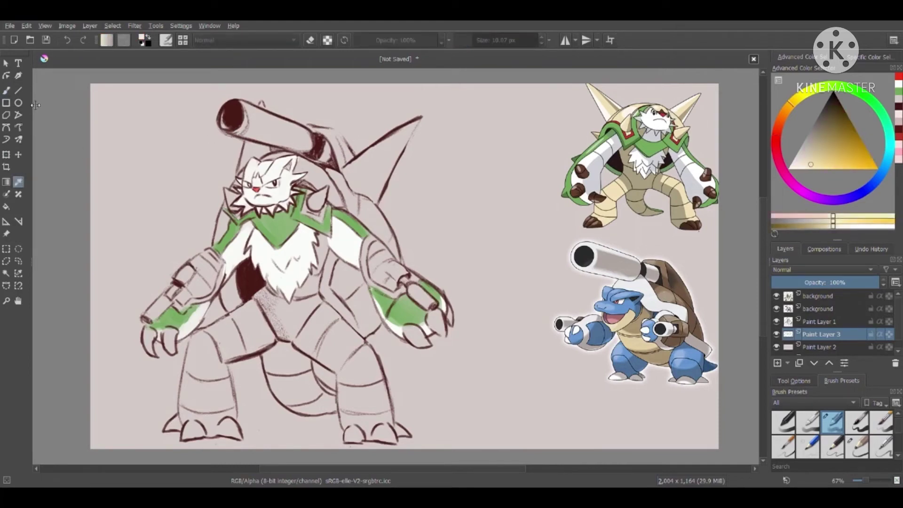
{"action": "key", "text": "b"}
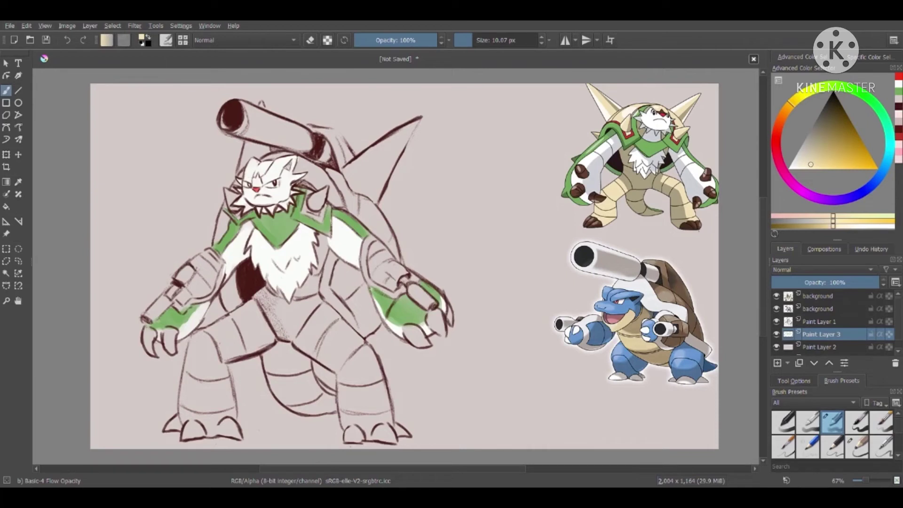
{"action": "left_click", "coordinate": [478, 45]}
{"action": "left_click", "coordinate": [777, 363]}
{"action": "mouse_move", "coordinate": [315, 200]}
{"action": "left_mouse_down"}
{"action": "mouse_move", "coordinate": [323, 192]}
{"action": "mouse_move", "coordinate": [318, 203]}
{"action": "left_mouse_up"}
{"action": "mouse_move", "coordinate": [229, 192]}
{"action": "left_mouse_down"}
{"action": "mouse_move", "coordinate": [231, 208]}
{"action": "mouse_move", "coordinate": [232, 196]}
{"action": "left_mouse_up"}
{"action": "mouse_move", "coordinate": [245, 149]}
{"action": "left_mouse_down"}
{"action": "mouse_move", "coordinate": [247, 157]}
{"action": "mouse_move", "coordinate": [267, 149]}
{"action": "left_mouse_up"}
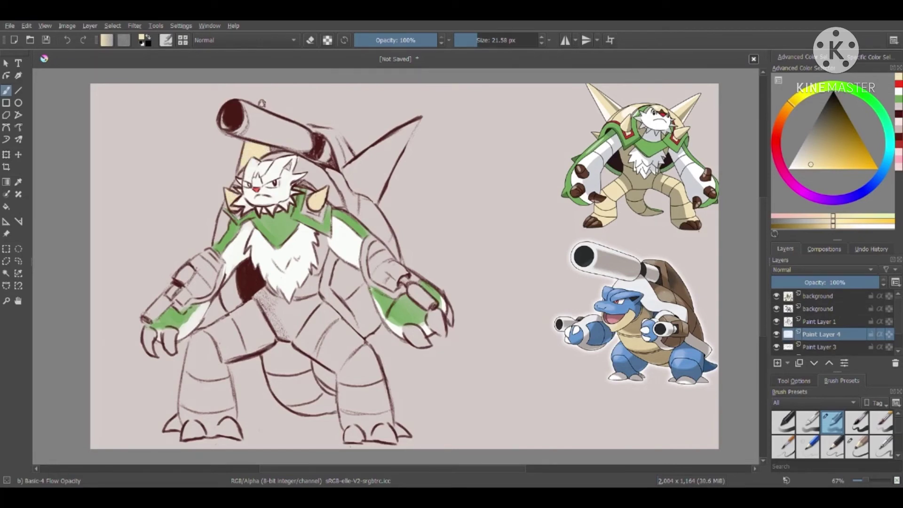
{"action": "mouse_move", "coordinate": [366, 153]}
{"action": "left_mouse_down"}
{"action": "mouse_move", "coordinate": [348, 169]}
{"action": "mouse_move", "coordinate": [352, 184]}
{"action": "mouse_move", "coordinate": [362, 169]}
{"action": "mouse_move", "coordinate": [363, 190]}
{"action": "mouse_move", "coordinate": [377, 188]}
{"action": "mouse_move", "coordinate": [411, 128]}
{"action": "mouse_move", "coordinate": [382, 143]}
{"action": "mouse_move", "coordinate": [392, 141]}
{"action": "mouse_move", "coordinate": [385, 164]}
{"action": "mouse_move", "coordinate": [402, 171]}
{"action": "left_mouse_up"}
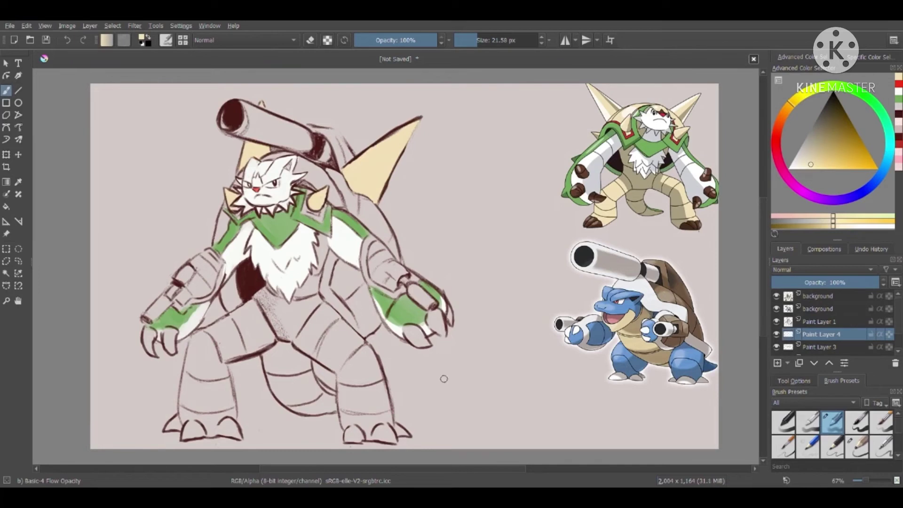
- Enlarge the brush to 43.72 px and fill the belly, tail and left leg tan
{"action": "left_click", "coordinate": [483, 40]}
{"action": "mouse_move", "coordinate": [266, 313]}
{"action": "left_mouse_down"}
{"action": "mouse_move", "coordinate": [267, 290]}
{"action": "mouse_move", "coordinate": [279, 328]}
{"action": "mouse_move", "coordinate": [277, 304]}
{"action": "mouse_move", "coordinate": [289, 325]}
{"action": "mouse_move", "coordinate": [283, 308]}
{"action": "mouse_move", "coordinate": [309, 295]}
{"action": "mouse_move", "coordinate": [321, 244]}
{"action": "left_mouse_up"}
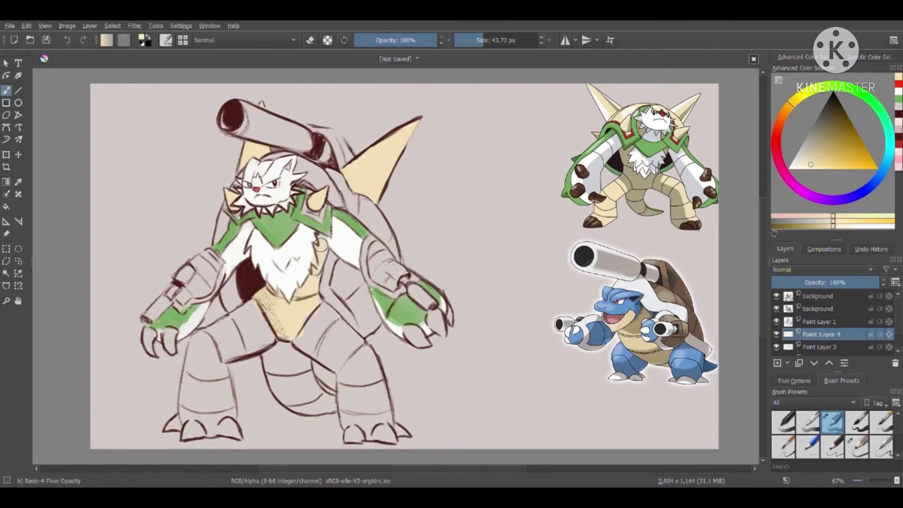
{"action": "mouse_move", "coordinate": [306, 306]}
{"action": "left_mouse_down"}
{"action": "mouse_move", "coordinate": [303, 332]}
{"action": "mouse_move", "coordinate": [334, 361]}
{"action": "mouse_move", "coordinate": [333, 326]}
{"action": "mouse_move", "coordinate": [348, 332]}
{"action": "mouse_move", "coordinate": [344, 364]}
{"action": "mouse_move", "coordinate": [319, 354]}
{"action": "mouse_move", "coordinate": [364, 436]}
{"action": "mouse_move", "coordinate": [357, 363]}
{"action": "mouse_move", "coordinate": [371, 406]}
{"action": "mouse_move", "coordinate": [374, 381]}
{"action": "left_mouse_up"}
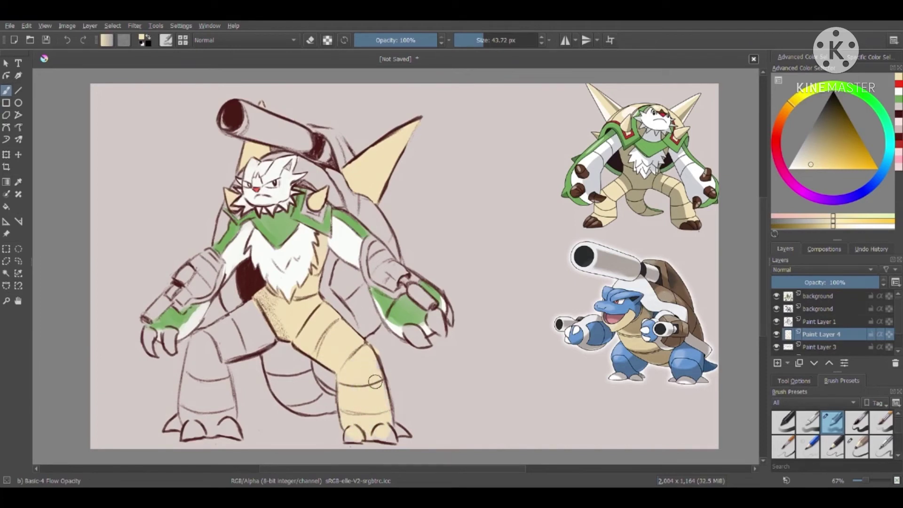
{"action": "mouse_move", "coordinate": [275, 338]}
{"action": "left_mouse_down"}
{"action": "mouse_move", "coordinate": [276, 379]}
{"action": "mouse_move", "coordinate": [333, 405]}
{"action": "mouse_move", "coordinate": [286, 354]}
{"action": "mouse_move", "coordinate": [304, 360]}
{"action": "left_mouse_up"}
{"action": "mouse_move", "coordinate": [210, 364]}
{"action": "left_mouse_down"}
{"action": "mouse_move", "coordinate": [239, 330]}
{"action": "mouse_move", "coordinate": [198, 341]}
{"action": "mouse_move", "coordinate": [188, 417]}
{"action": "mouse_move", "coordinate": [212, 429]}
{"action": "mouse_move", "coordinate": [199, 399]}
{"action": "mouse_move", "coordinate": [215, 348]}
{"action": "mouse_move", "coordinate": [222, 372]}
{"action": "left_mouse_up"}
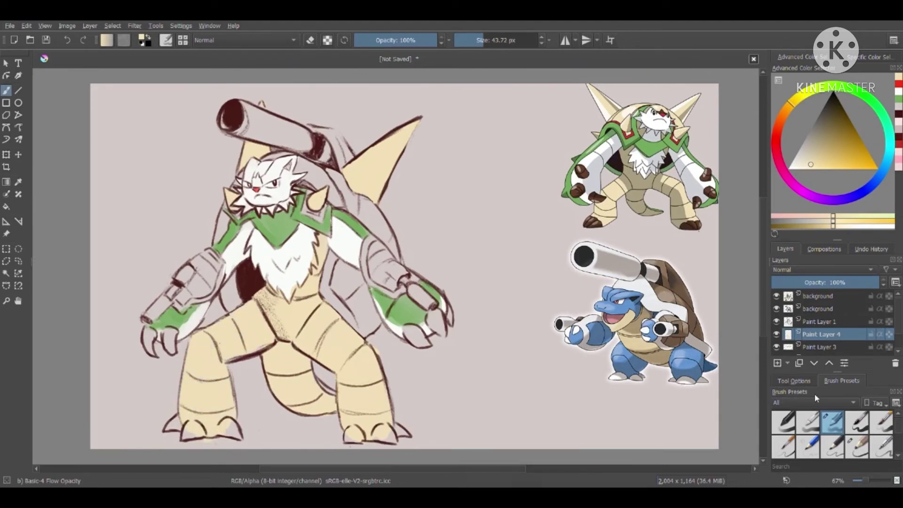
{"action": "key", "text": "e"}
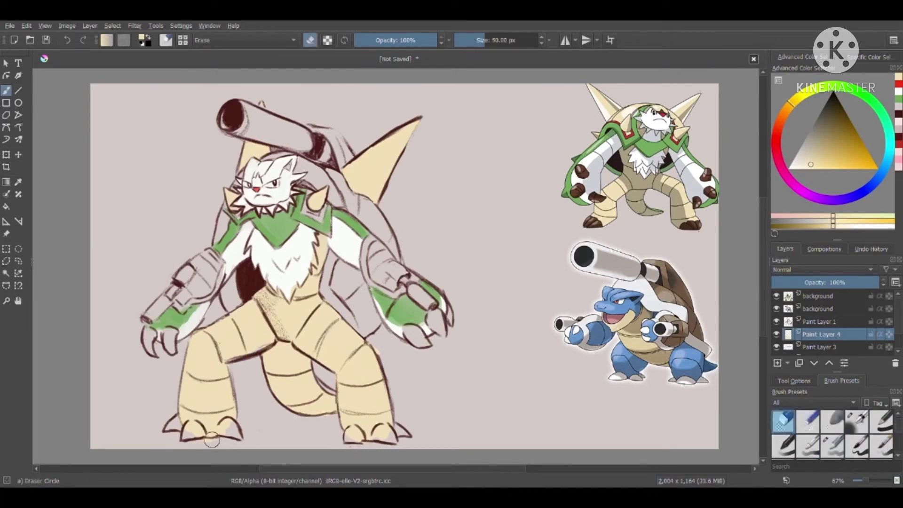
{"action": "scroll", "coordinate": [841, 423], "scroll_direction": "down", "scroll_amount": 1}
{"action": "left_click", "coordinate": [832, 427]}
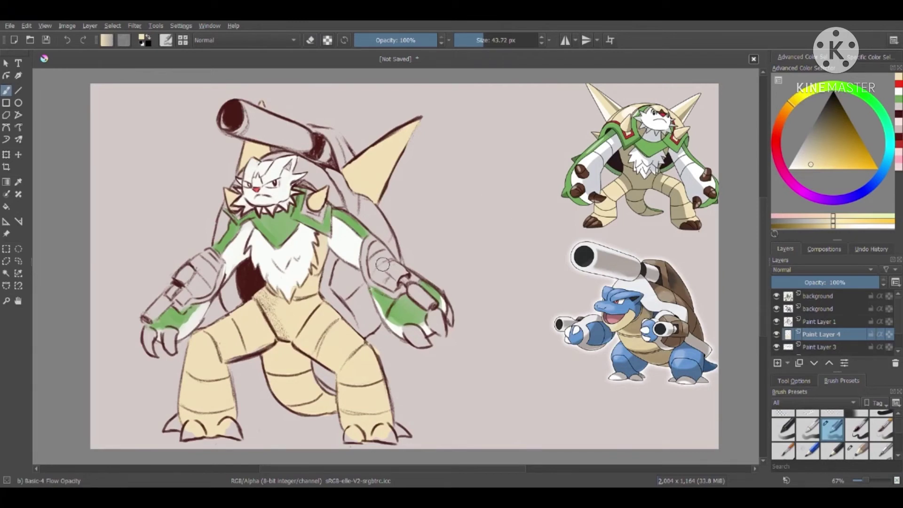
- Try Blastoise blue on the left leg, then undo it so the leg stays tan
{"action": "left_click", "coordinate": [19, 182]}
{"action": "left_click", "coordinate": [698, 363]}
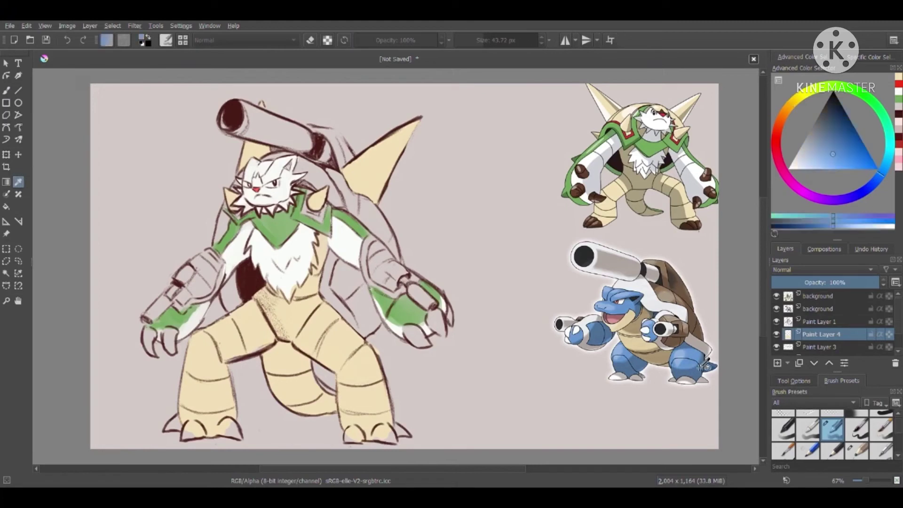
{"action": "key", "text": "b"}
{"action": "mouse_move", "coordinate": [201, 335]}
{"action": "left_mouse_down"}
{"action": "mouse_move", "coordinate": [185, 410]}
{"action": "mouse_move", "coordinate": [204, 402]}
{"action": "mouse_move", "coordinate": [203, 356]}
{"action": "mouse_move", "coordinate": [217, 415]}
{"action": "mouse_move", "coordinate": [209, 348]}
{"action": "mouse_move", "coordinate": [226, 411]}
{"action": "mouse_move", "coordinate": [204, 406]}
{"action": "mouse_move", "coordinate": [202, 347]}
{"action": "left_mouse_up"}
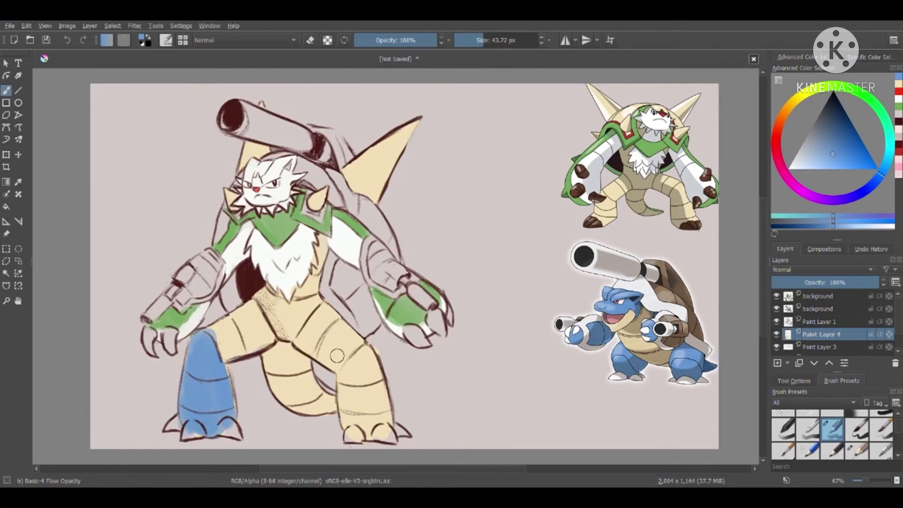
{"action": "left_click", "coordinate": [66, 43]}
{"action": "left_click", "coordinate": [67, 42]}
{"action": "left_click", "coordinate": [67, 43]}
{"action": "left_click", "coordinate": [67, 42]}
{"action": "left_click", "coordinate": [67, 42]}
{"action": "left_click", "coordinate": [67, 42]}
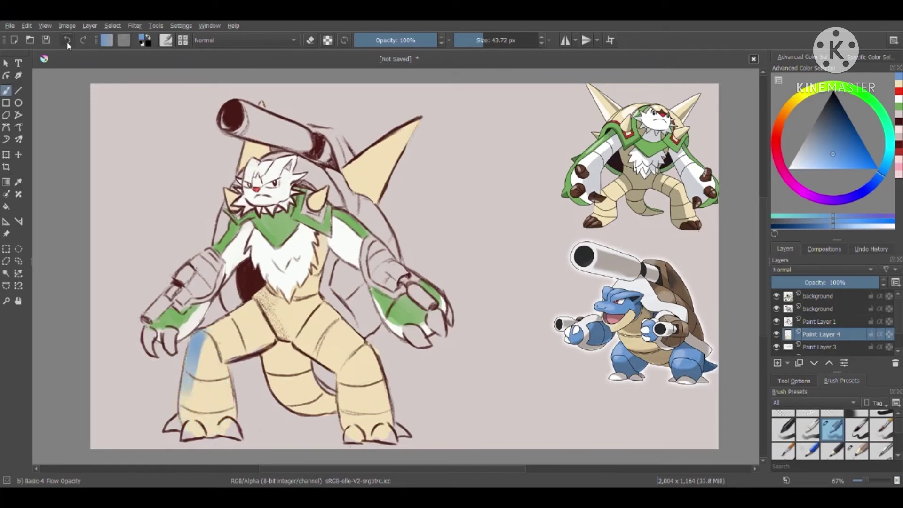
{"action": "left_click", "coordinate": [66, 42]}
{"action": "left_click", "coordinate": [67, 42]}
{"action": "left_click", "coordinate": [486, 44]}
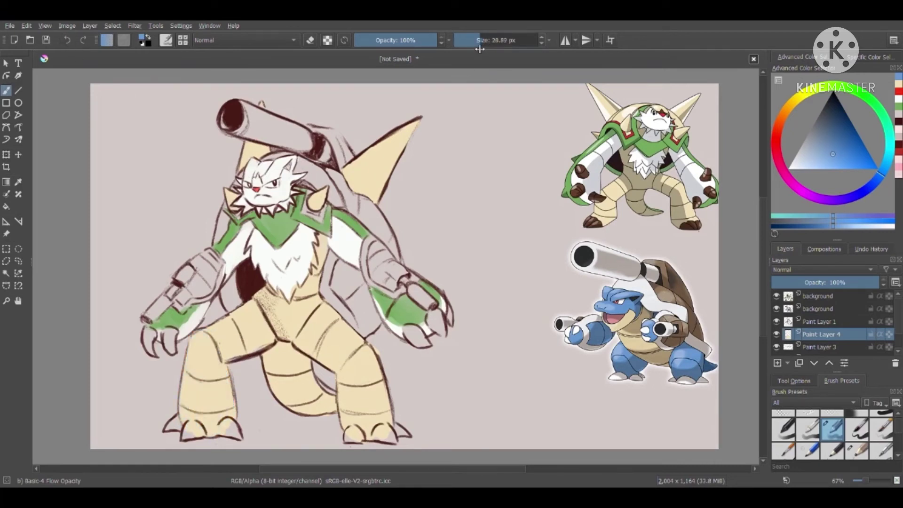
- Paint the forehead and right ear cream and the nose dark brown with the 40 px brush
{"action": "left_click", "coordinate": [897, 85]}
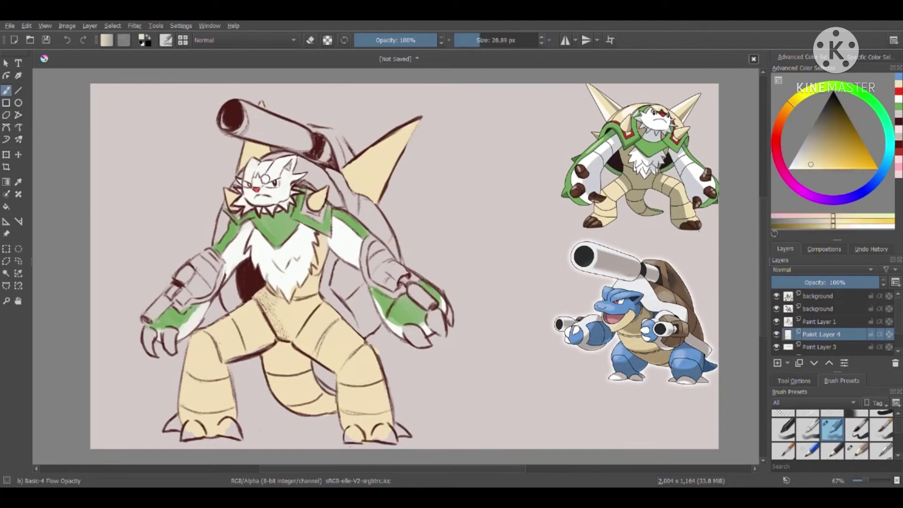
{"action": "mouse_move", "coordinate": [271, 176]}
{"action": "left_mouse_down"}
{"action": "mouse_move", "coordinate": [290, 163]}
{"action": "mouse_move", "coordinate": [267, 179]}
{"action": "mouse_move", "coordinate": [253, 164]}
{"action": "mouse_move", "coordinate": [248, 170]}
{"action": "mouse_move", "coordinate": [271, 165]}
{"action": "left_mouse_up"}
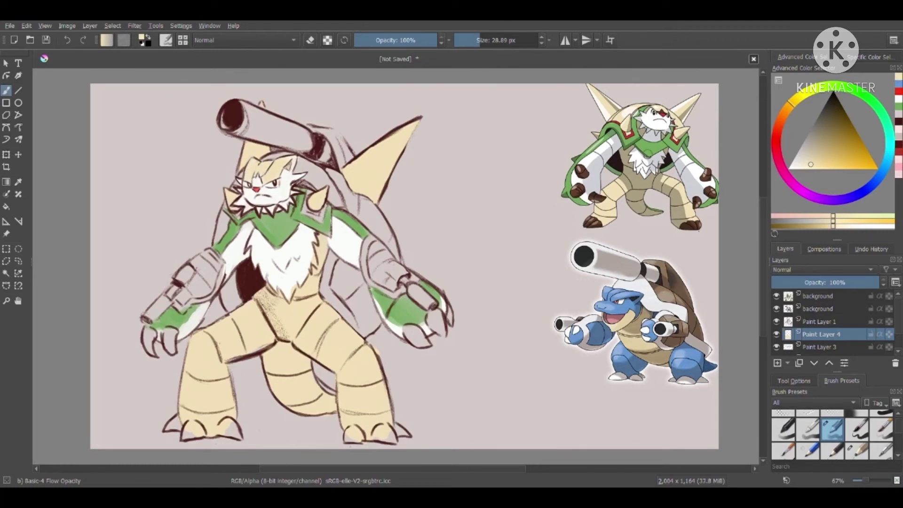
{"action": "left_click", "coordinate": [667, 120], "text": "ctrl"}
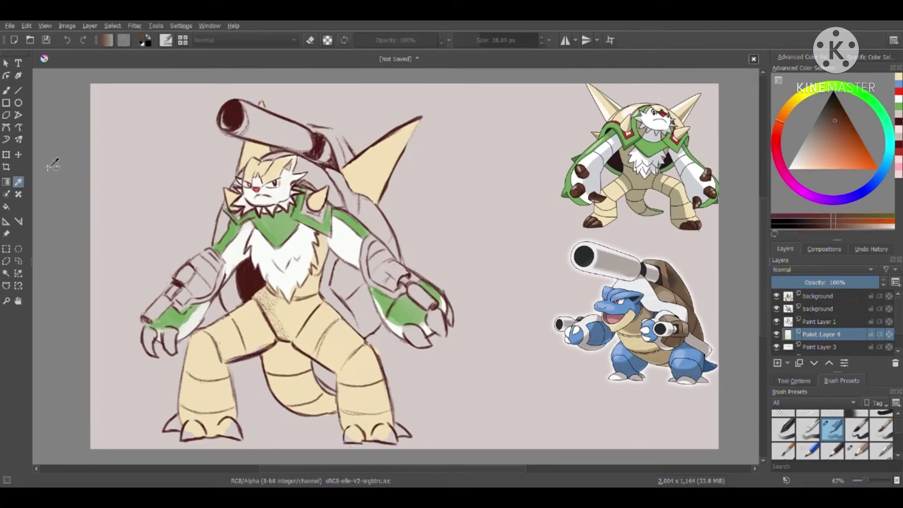
{"action": "left_click", "coordinate": [857, 429]}
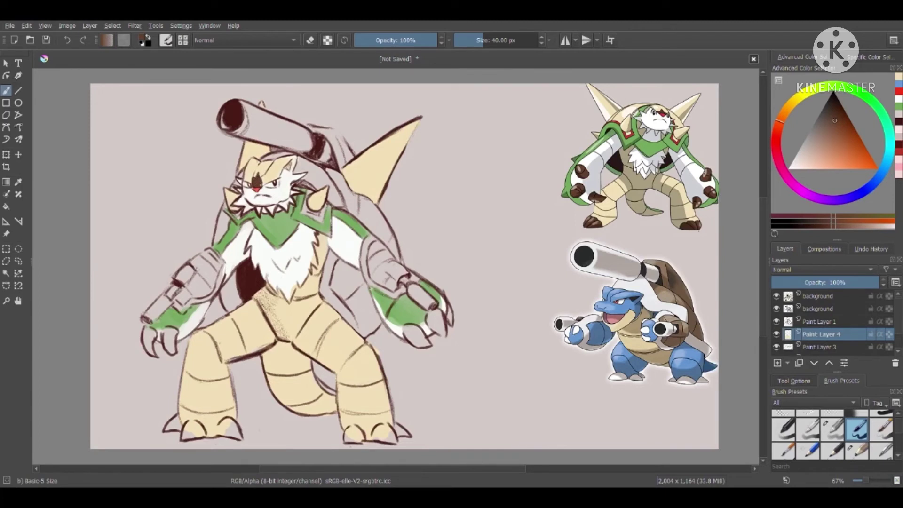
{"action": "left_click_drag", "start_coordinate": [262, 188], "coordinate": [263, 188]}
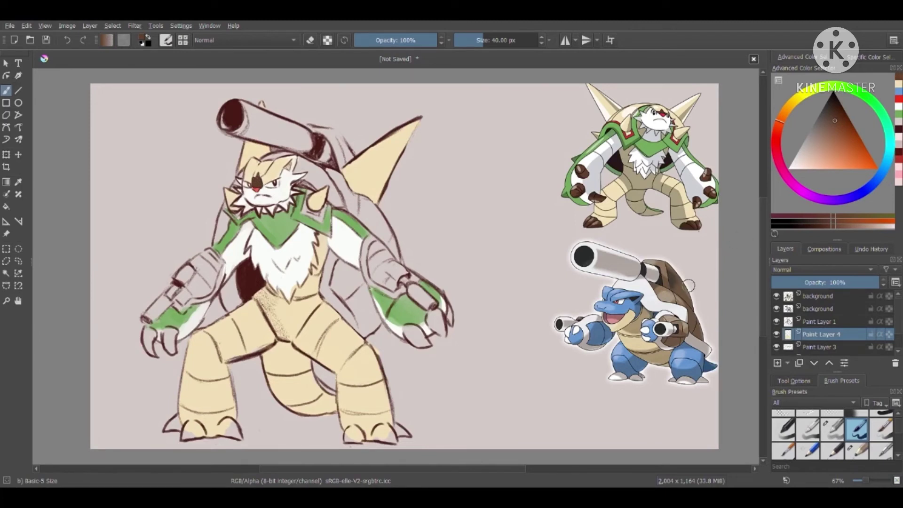
- Sample blue from Blastoise's leg and switch to the 28.89 px brush
{"action": "key", "text": "p"}
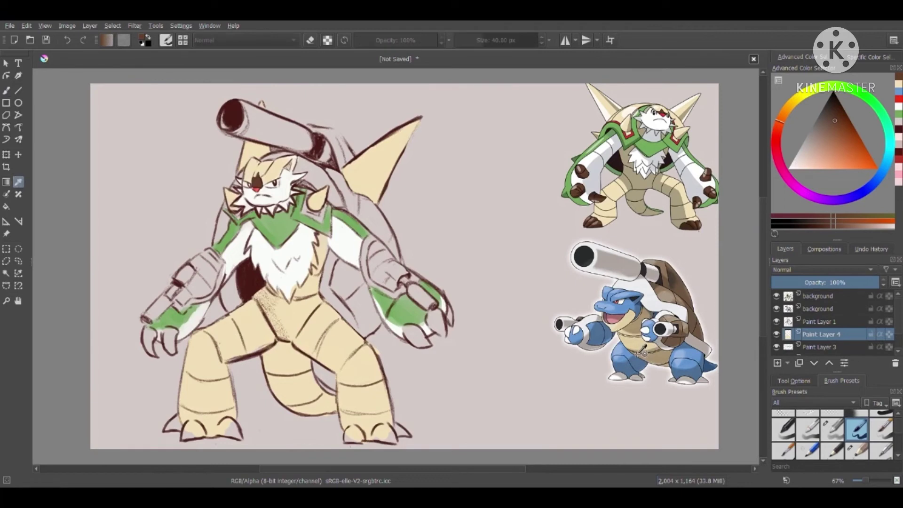
{"action": "left_click", "coordinate": [632, 359]}
{"action": "key", "text": "b"}
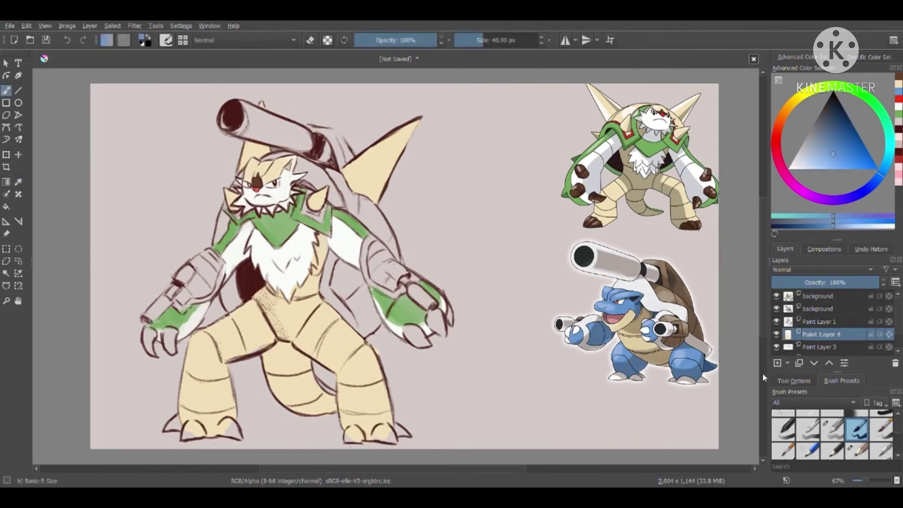
{"action": "left_click", "coordinate": [834, 430]}
- Try blue on the upper leg and right thigh, then undo it
{"action": "mouse_move", "coordinate": [248, 310]}
{"action": "left_mouse_down"}
{"action": "mouse_move", "coordinate": [213, 329]}
{"action": "mouse_move", "coordinate": [252, 308]}
{"action": "mouse_move", "coordinate": [271, 338]}
{"action": "mouse_move", "coordinate": [224, 351]}
{"action": "mouse_move", "coordinate": [250, 322]}
{"action": "mouse_move", "coordinate": [261, 333]}
{"action": "mouse_move", "coordinate": [241, 283]}
{"action": "mouse_move", "coordinate": [195, 336]}
{"action": "mouse_move", "coordinate": [183, 386]}
{"action": "mouse_move", "coordinate": [193, 418]}
{"action": "mouse_move", "coordinate": [220, 431]}
{"action": "mouse_move", "coordinate": [229, 417]}
{"action": "mouse_move", "coordinate": [205, 343]}
{"action": "mouse_move", "coordinate": [216, 419]}
{"action": "mouse_move", "coordinate": [192, 360]}
{"action": "mouse_move", "coordinate": [192, 421]}
{"action": "left_mouse_up"}
{"action": "mouse_move", "coordinate": [316, 356]}
{"action": "left_mouse_down"}
{"action": "mouse_move", "coordinate": [305, 334]}
{"action": "mouse_move", "coordinate": [325, 309]}
{"action": "mouse_move", "coordinate": [318, 313]}
{"action": "mouse_move", "coordinate": [338, 319]}
{"action": "mouse_move", "coordinate": [359, 347]}
{"action": "mouse_move", "coordinate": [306, 340]}
{"action": "mouse_move", "coordinate": [347, 375]}
{"action": "mouse_move", "coordinate": [358, 345]}
{"action": "left_mouse_up"}
{"action": "left_click", "coordinate": [67, 40]}
{"action": "left_click", "coordinate": [67, 40]}
{"action": "left_click", "coordinate": [67, 40]}
{"action": "left_click", "coordinate": [68, 40]}
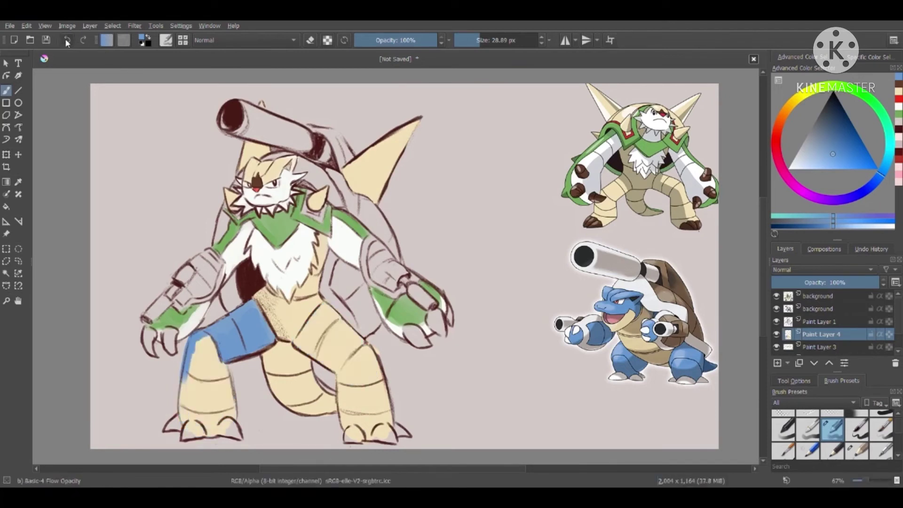
{"action": "left_click", "coordinate": [68, 40]}
{"action": "left_click", "coordinate": [67, 40]}
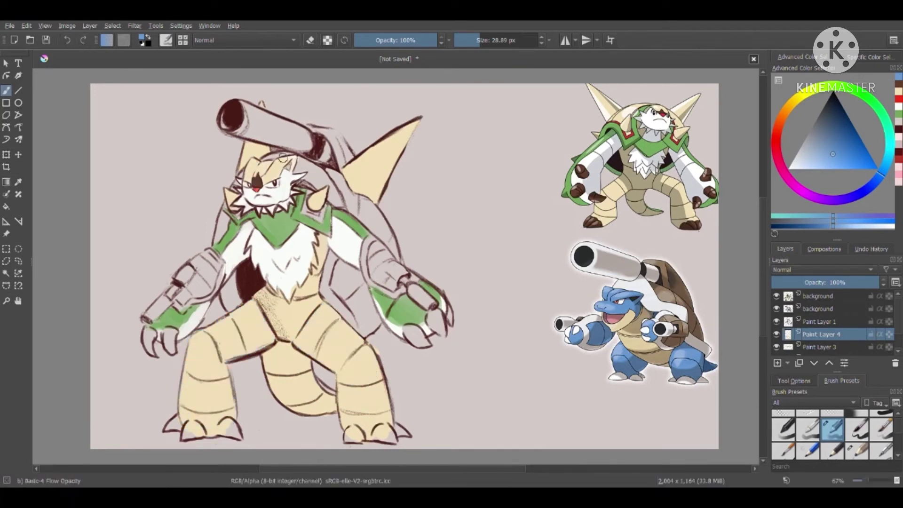
- Paint a blue crest across the forehead and the right-hand claws dark brown
{"action": "mouse_move", "coordinate": [266, 179]}
{"action": "left_mouse_down"}
{"action": "mouse_move", "coordinate": [289, 162]}
{"action": "mouse_move", "coordinate": [253, 162]}
{"action": "mouse_move", "coordinate": [250, 175]}
{"action": "mouse_move", "coordinate": [256, 162]}
{"action": "mouse_move", "coordinate": [277, 163]}
{"action": "mouse_move", "coordinate": [269, 176]}
{"action": "mouse_move", "coordinate": [287, 157]}
{"action": "left_mouse_up"}
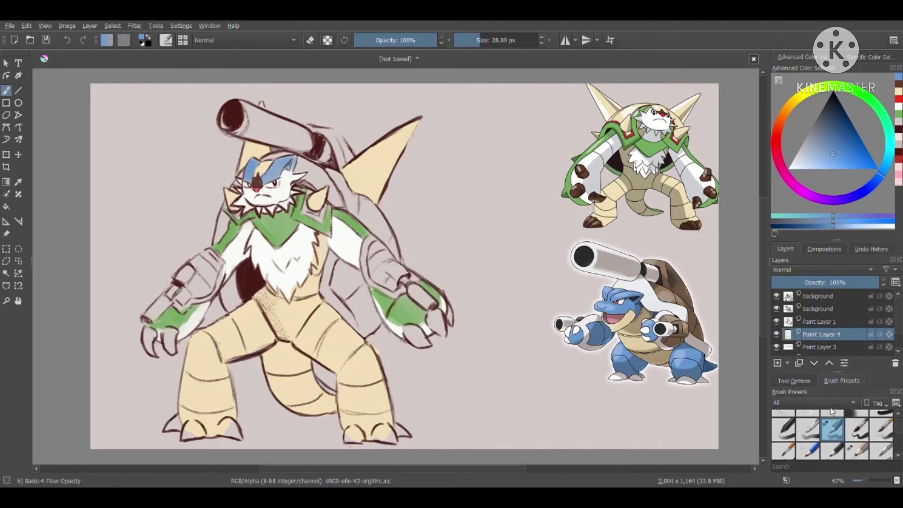
{"action": "left_click", "coordinate": [893, 93]}
{"action": "left_click", "coordinate": [857, 428]}
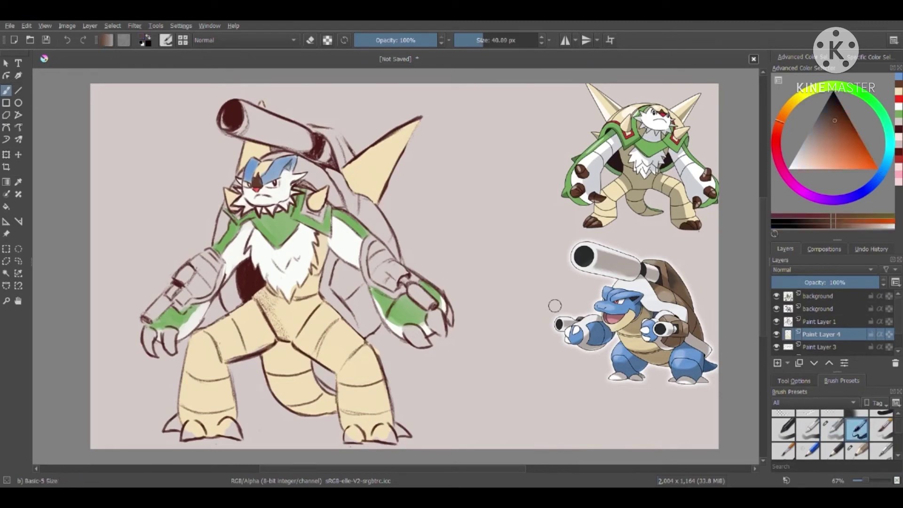
{"action": "mouse_move", "coordinate": [434, 319]}
{"action": "left_mouse_down"}
{"action": "mouse_move", "coordinate": [443, 333]}
{"action": "mouse_move", "coordinate": [450, 312]}
{"action": "mouse_move", "coordinate": [409, 329]}
{"action": "mouse_move", "coordinate": [413, 344]}
{"action": "mouse_move", "coordinate": [426, 342]}
{"action": "mouse_move", "coordinate": [423, 334]}
{"action": "left_mouse_up"}
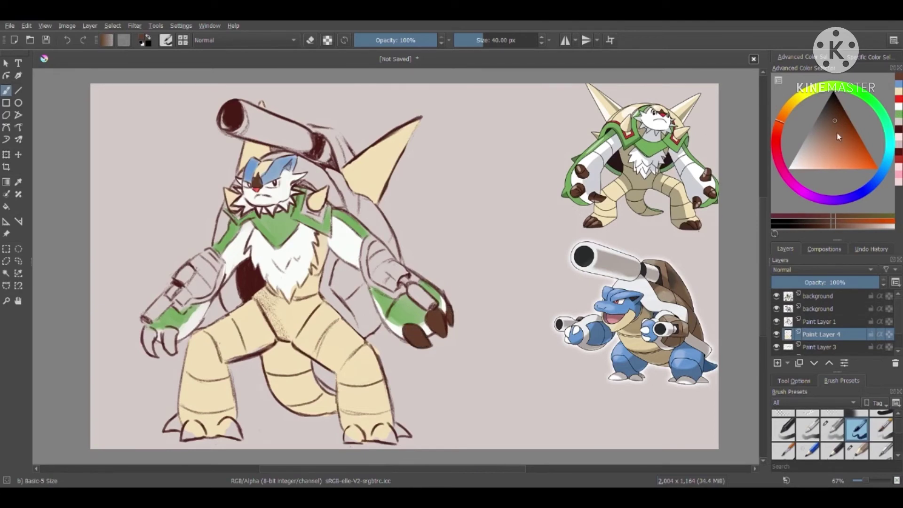
- Replace the brown claw fill with white on the right hand, left hand and left foot
{"action": "left_click", "coordinate": [898, 109]}
{"action": "left_click_drag", "start_coordinate": [413, 332], "coordinate": [421, 336]}
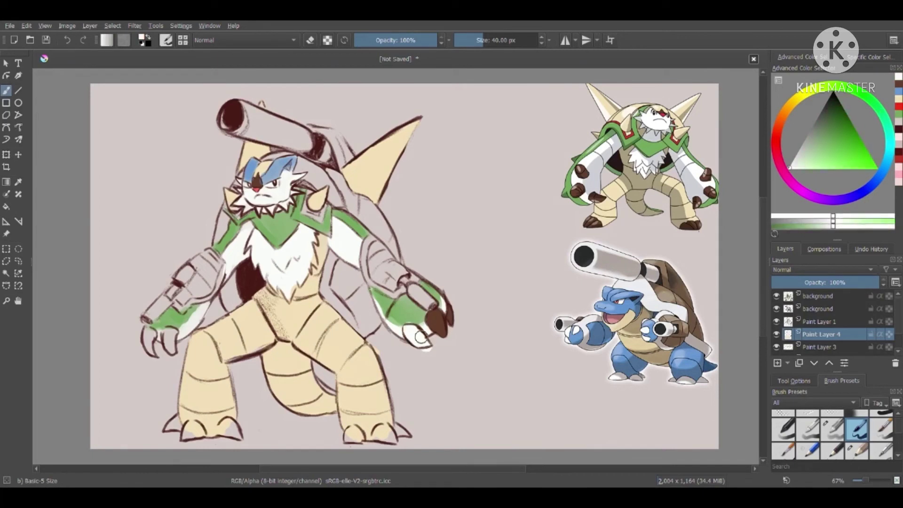
{"action": "left_click", "coordinate": [66, 41]}
{"action": "left_click", "coordinate": [65, 40]}
{"action": "left_click", "coordinate": [66, 40]}
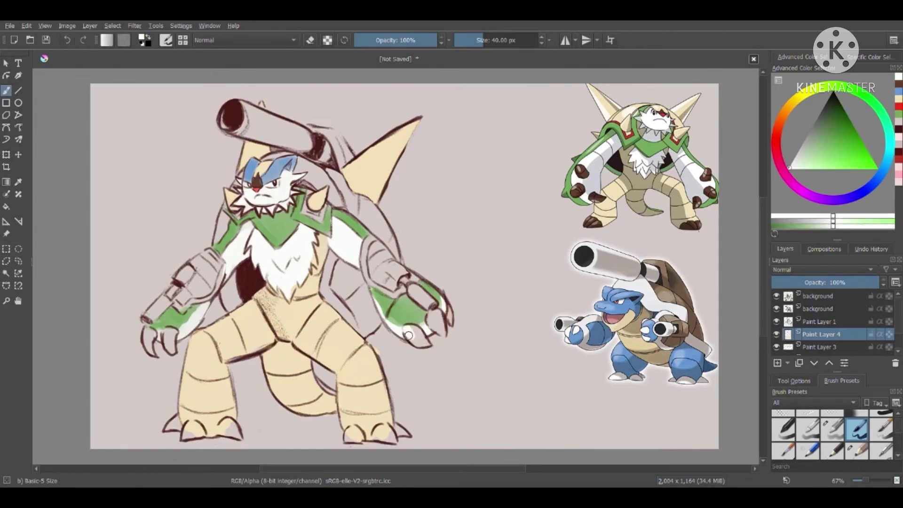
{"action": "mouse_move", "coordinate": [410, 331]}
{"action": "left_mouse_down"}
{"action": "mouse_move", "coordinate": [418, 335]}
{"action": "mouse_move", "coordinate": [432, 318]}
{"action": "mouse_move", "coordinate": [440, 325]}
{"action": "left_mouse_up"}
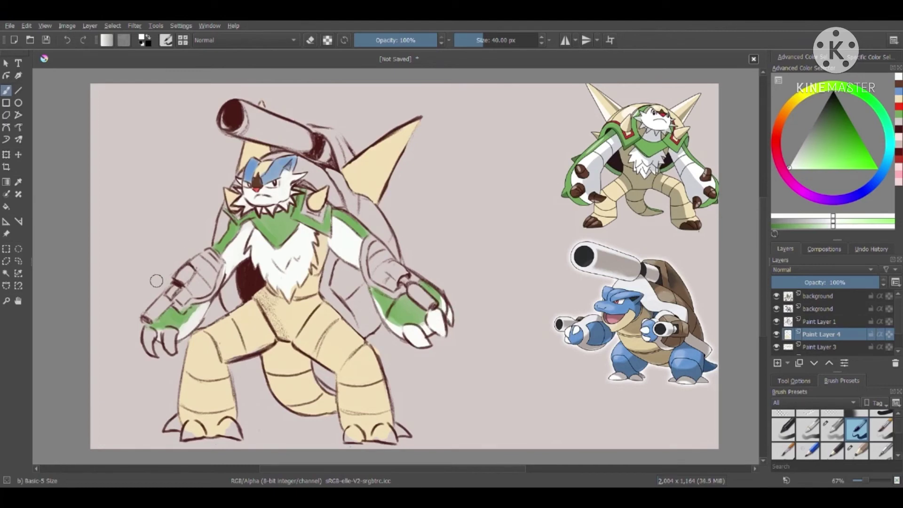
{"action": "mouse_move", "coordinate": [145, 332]}
{"action": "left_mouse_down"}
{"action": "mouse_move", "coordinate": [148, 346]}
{"action": "mouse_move", "coordinate": [172, 332]}
{"action": "left_mouse_up"}
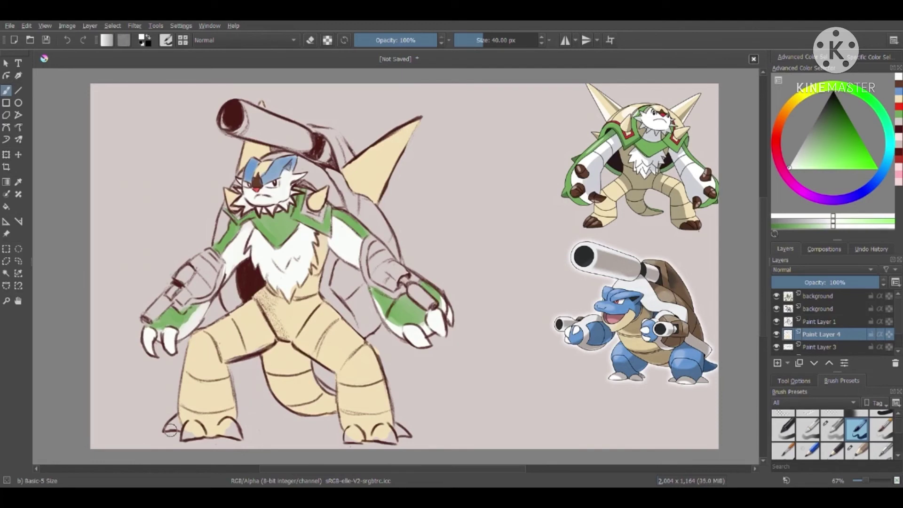
{"action": "mouse_move", "coordinate": [170, 430]}
{"action": "left_mouse_down"}
{"action": "mouse_move", "coordinate": [232, 429]}
{"action": "mouse_move", "coordinate": [225, 422]}
{"action": "left_mouse_up"}
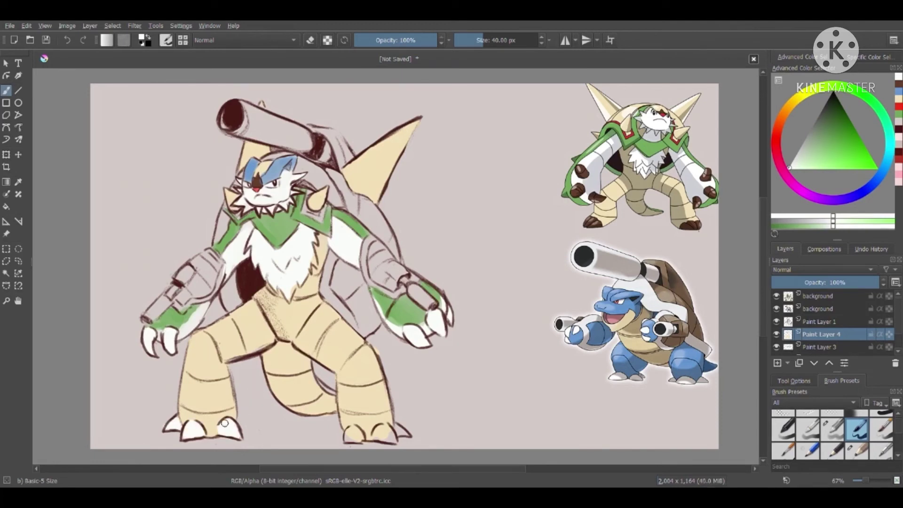
- Cover the blue face mask with tan and paint the nose dark brown
{"action": "left_click", "coordinate": [899, 101]}
{"action": "left_click_drag", "start_coordinate": [256, 160], "coordinate": [250, 175]}
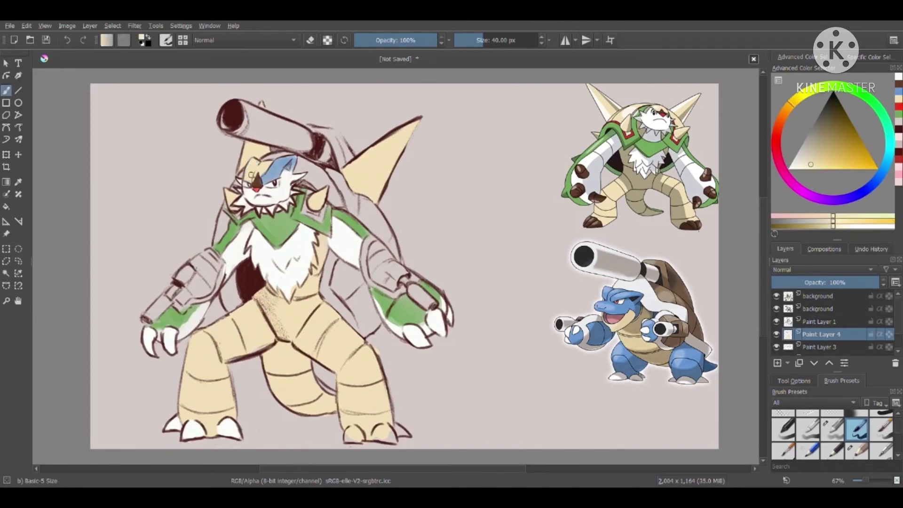
{"action": "left_click", "coordinate": [67, 40]}
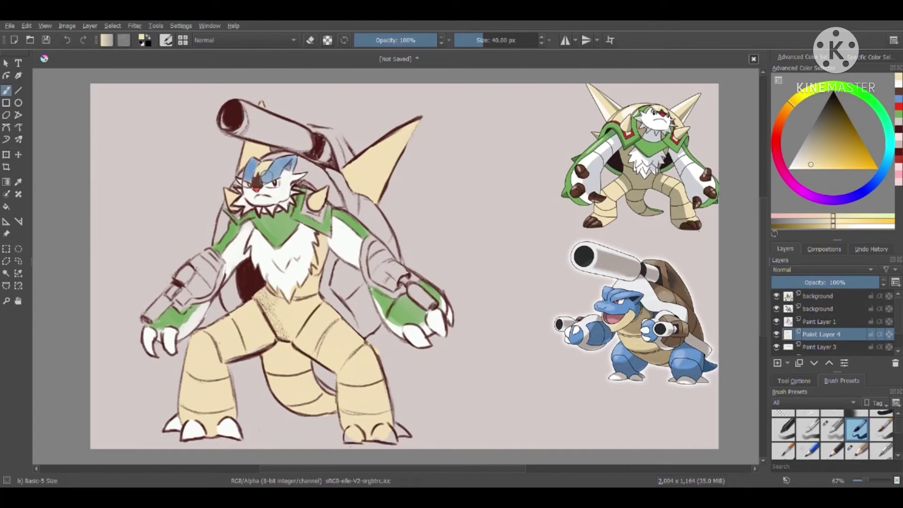
{"action": "mouse_move", "coordinate": [252, 160]}
{"action": "left_mouse_down"}
{"action": "mouse_move", "coordinate": [249, 175]}
{"action": "mouse_move", "coordinate": [277, 163]}
{"action": "left_mouse_up"}
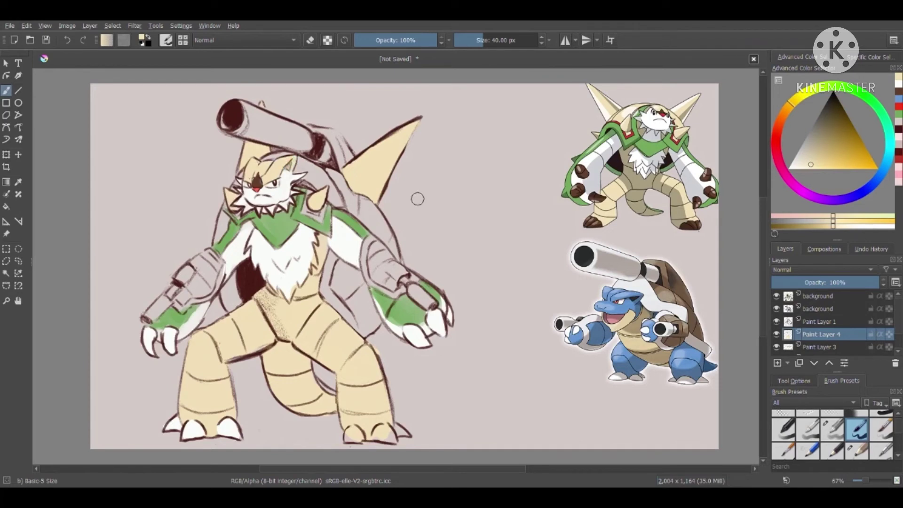
{"action": "left_click", "coordinate": [267, 173], "text": "ctrl"}
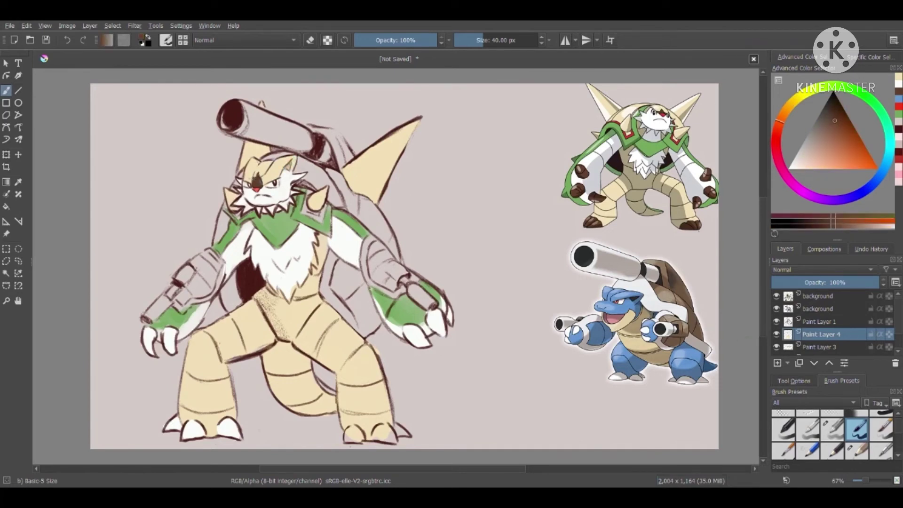
{"action": "left_click_drag", "start_coordinate": [258, 182], "coordinate": [260, 179]}
{"action": "left_click", "coordinate": [899, 107]}
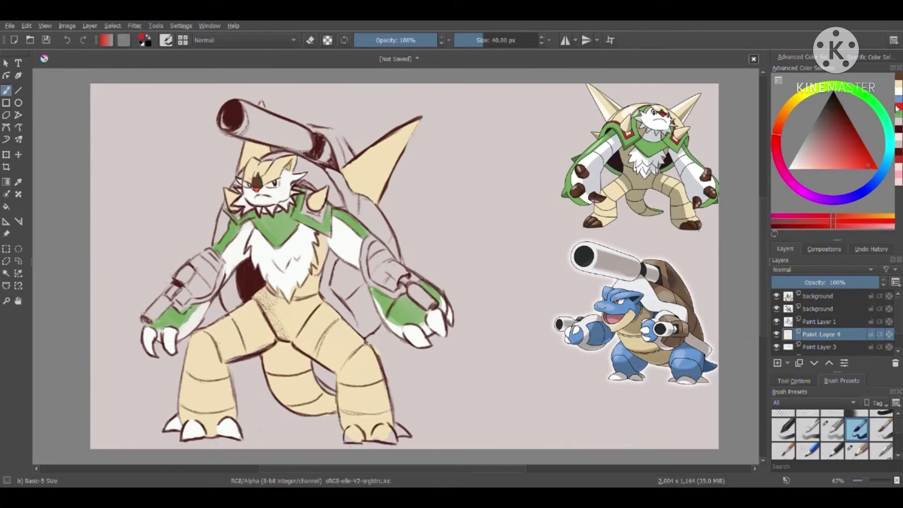
- Add a small red stroke beside the eye and nose, then reselect cream
{"action": "left_click_drag", "start_coordinate": [256, 189], "coordinate": [251, 188]}
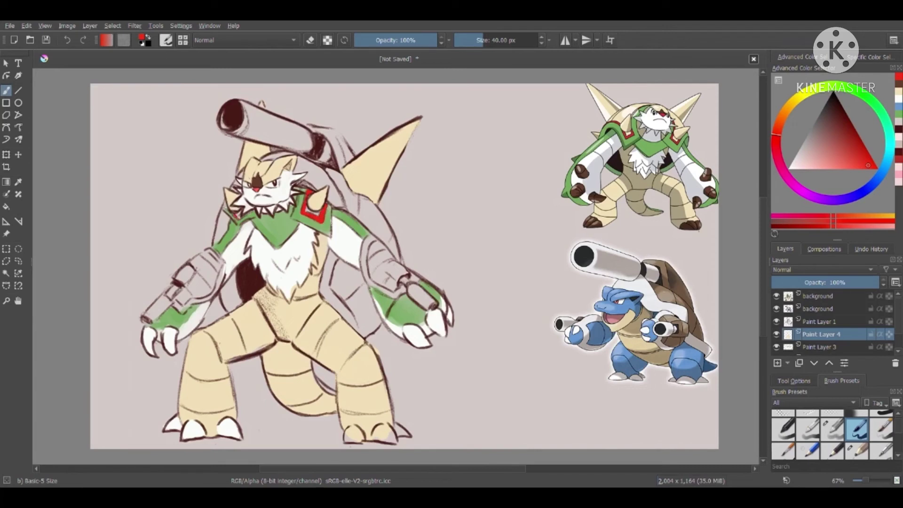
{"action": "left_click", "coordinate": [898, 92]}
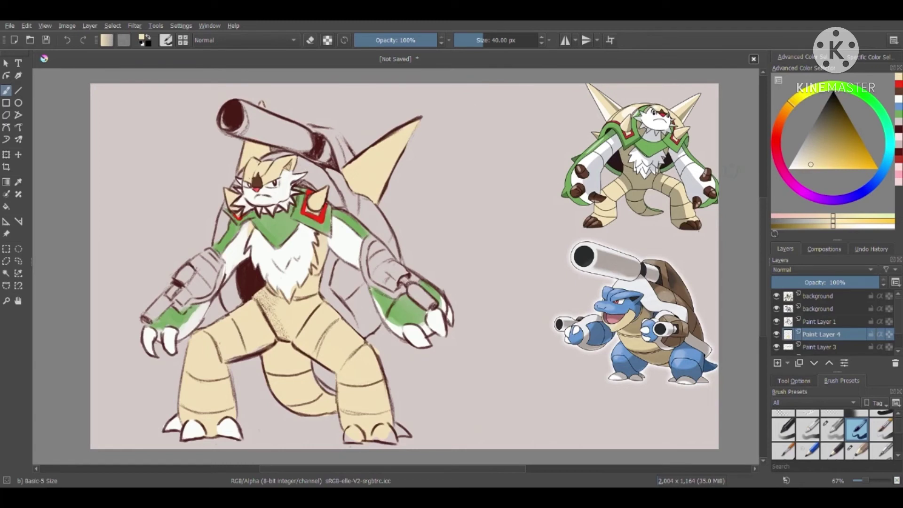
{"action": "left_click", "coordinate": [788, 324]}
- Shade the shoulder and upper arm edges with dark-red Pencil-3 lines, then add a layer above Paint Layer 4
{"action": "left_click", "coordinate": [848, 446]}
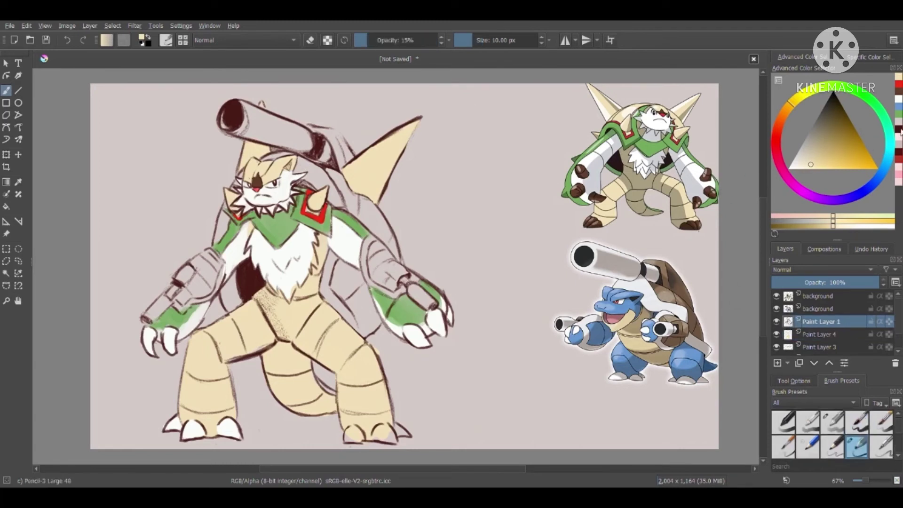
{"action": "left_click", "coordinate": [898, 153]}
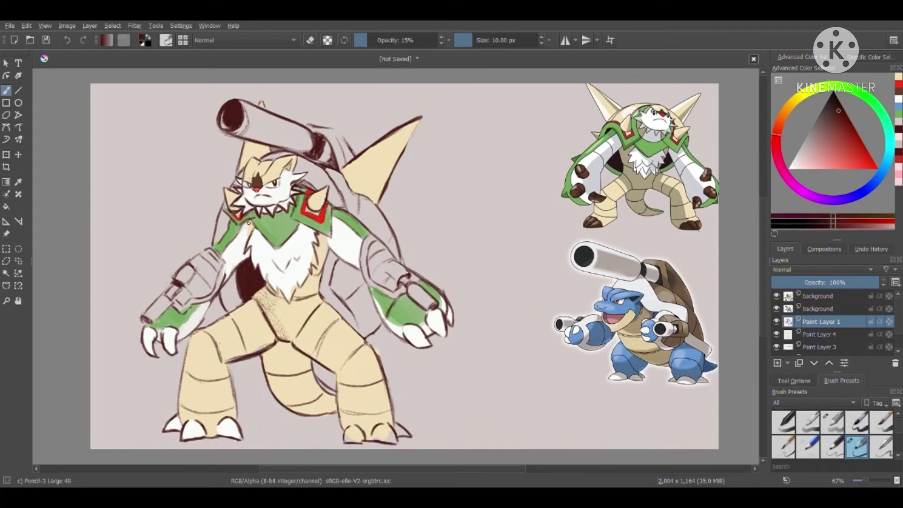
{"action": "mouse_move", "coordinate": [249, 223]}
{"action": "left_mouse_down"}
{"action": "mouse_move", "coordinate": [249, 236]}
{"action": "mouse_move", "coordinate": [250, 227]}
{"action": "mouse_move", "coordinate": [278, 248]}
{"action": "mouse_move", "coordinate": [303, 224]}
{"action": "mouse_move", "coordinate": [331, 239]}
{"action": "left_mouse_up"}
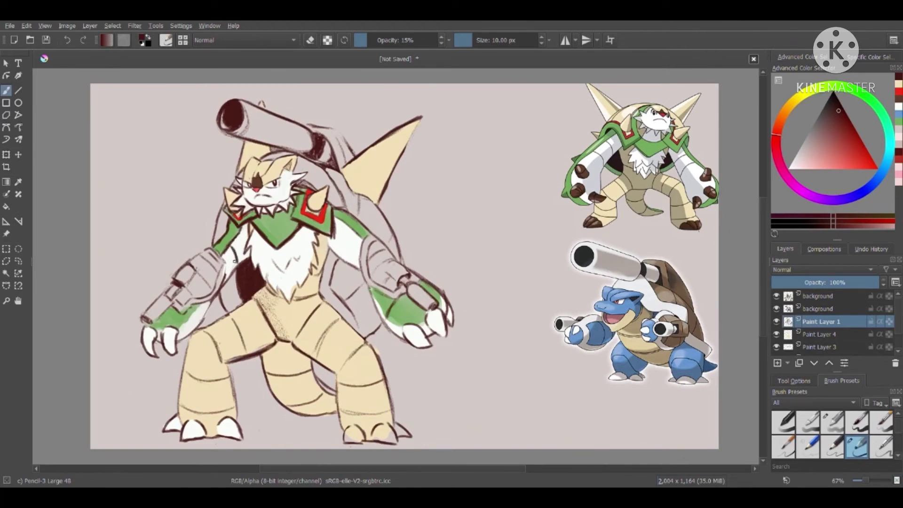
{"action": "left_click_drag", "start_coordinate": [342, 230], "coordinate": [358, 267]}
{"action": "left_click_drag", "start_coordinate": [334, 216], "coordinate": [355, 235]}
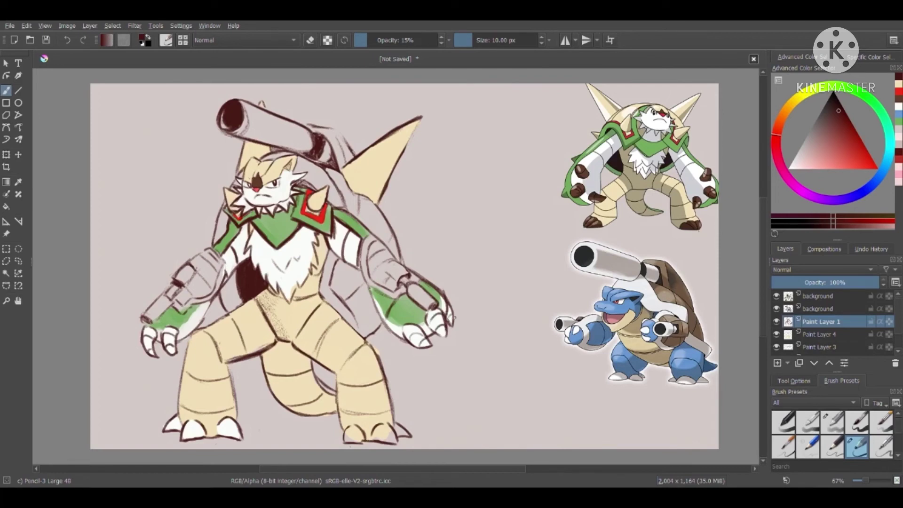
{"action": "left_click", "coordinate": [789, 333]}
{"action": "left_click", "coordinate": [778, 362]}
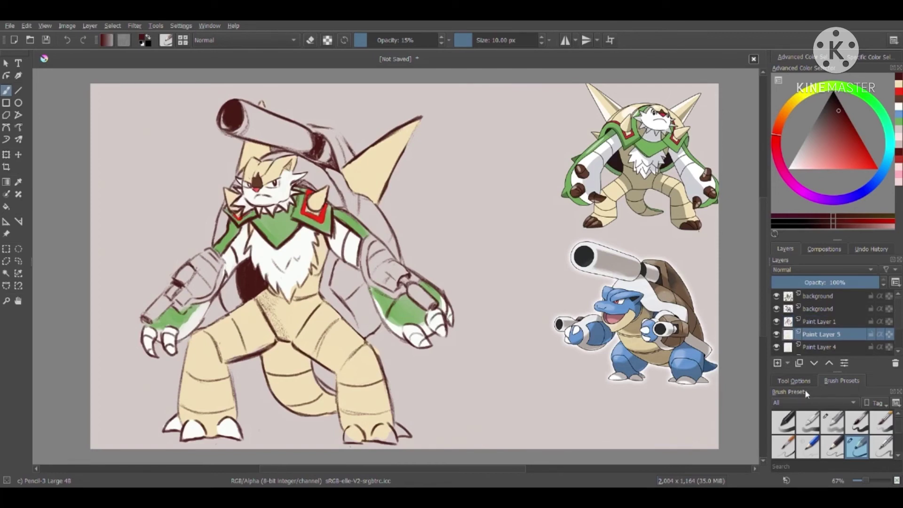
- Sample the Blastoise shell brown and paint both forearm plates and the shell around the torso
{"action": "left_click", "coordinate": [856, 422]}
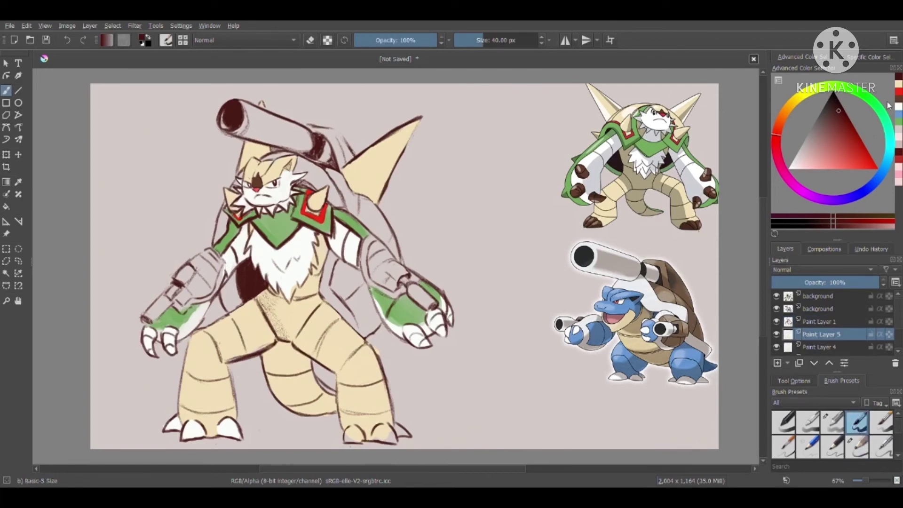
{"action": "left_click", "coordinate": [18, 181]}
{"action": "left_click", "coordinate": [688, 327]}
{"action": "key", "text": "b"}
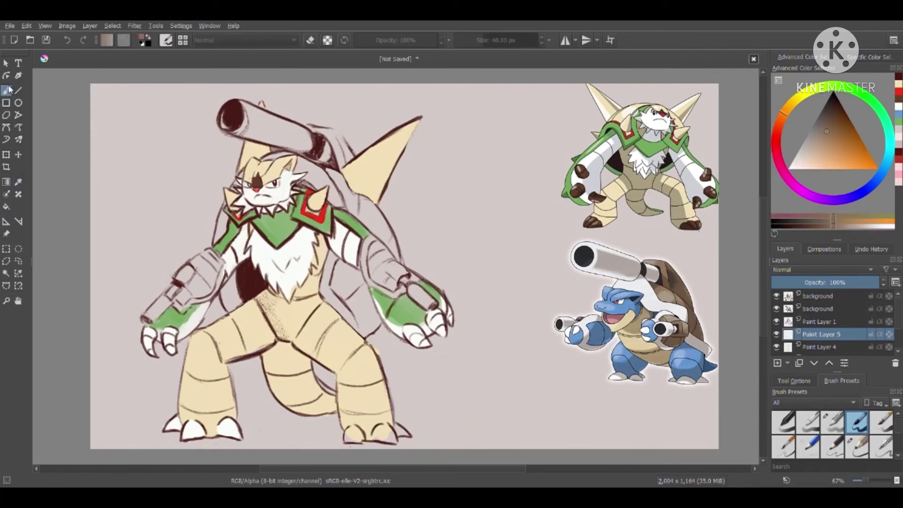
{"action": "mouse_move", "coordinate": [189, 285]}
{"action": "left_mouse_down"}
{"action": "mouse_move", "coordinate": [185, 265]}
{"action": "mouse_move", "coordinate": [205, 256]}
{"action": "mouse_move", "coordinate": [213, 278]}
{"action": "mouse_move", "coordinate": [195, 286]}
{"action": "left_mouse_up"}
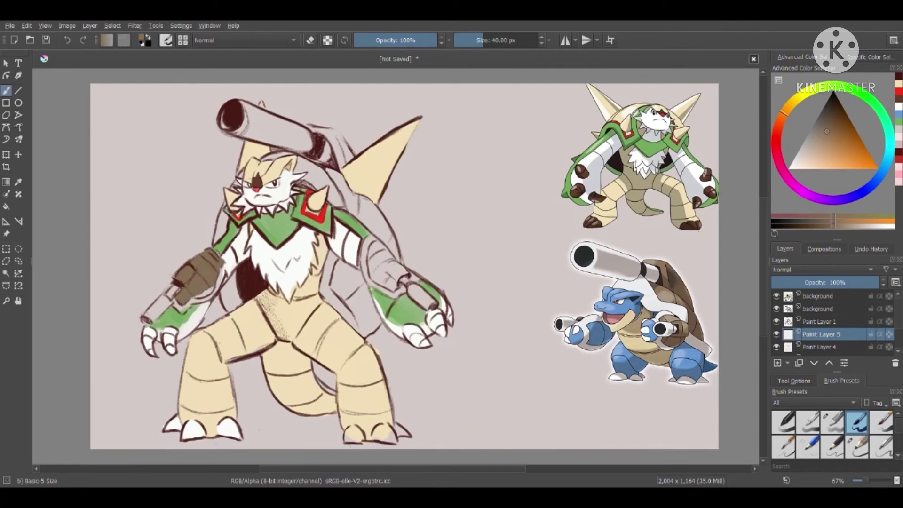
{"action": "mouse_move", "coordinate": [364, 245]}
{"action": "left_mouse_down"}
{"action": "mouse_move", "coordinate": [383, 263]}
{"action": "mouse_move", "coordinate": [376, 280]}
{"action": "mouse_move", "coordinate": [395, 287]}
{"action": "mouse_move", "coordinate": [404, 270]}
{"action": "mouse_move", "coordinate": [388, 248]}
{"action": "left_mouse_up"}
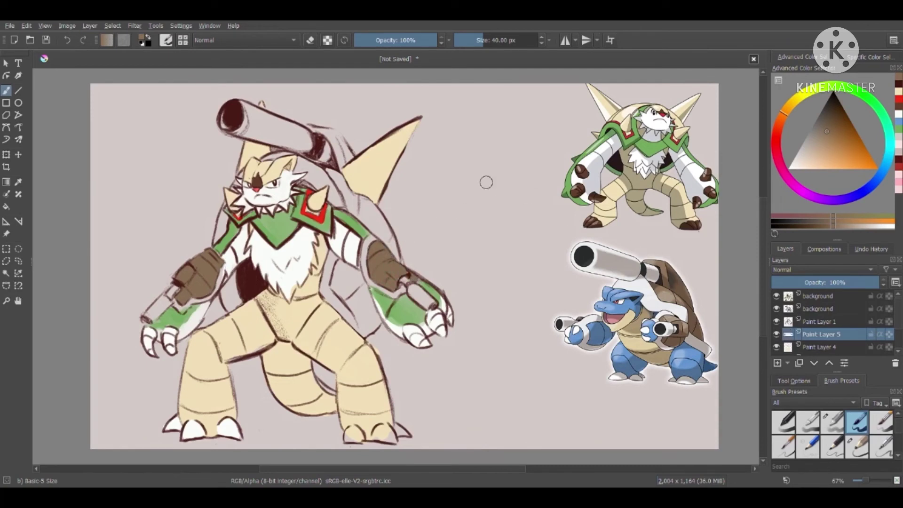
{"action": "mouse_move", "coordinate": [339, 282]}
{"action": "left_mouse_down"}
{"action": "mouse_move", "coordinate": [340, 263]}
{"action": "mouse_move", "coordinate": [341, 294]}
{"action": "mouse_move", "coordinate": [353, 300]}
{"action": "mouse_move", "coordinate": [353, 268]}
{"action": "mouse_move", "coordinate": [375, 319]}
{"action": "mouse_move", "coordinate": [362, 308]}
{"action": "left_mouse_up"}
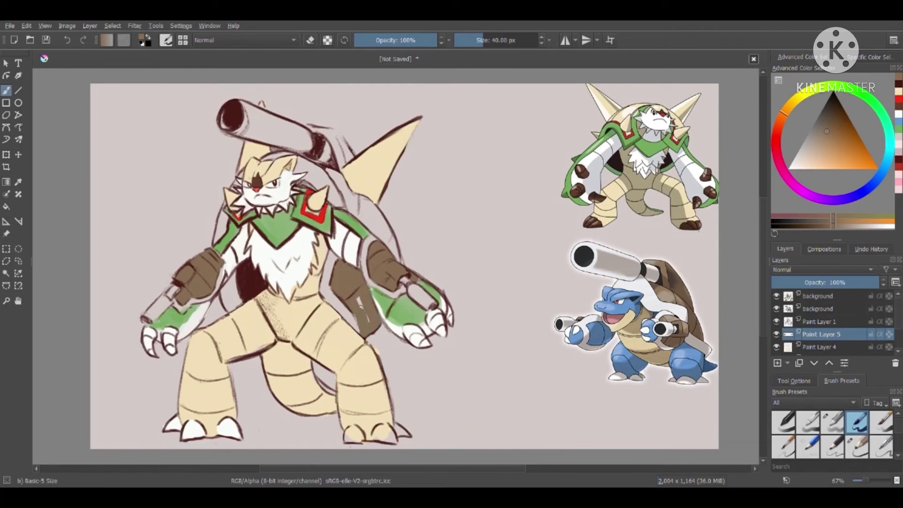
{"action": "mouse_move", "coordinate": [335, 170]}
{"action": "left_mouse_down"}
{"action": "mouse_move", "coordinate": [401, 262]}
{"action": "mouse_move", "coordinate": [350, 186]}
{"action": "left_mouse_up"}
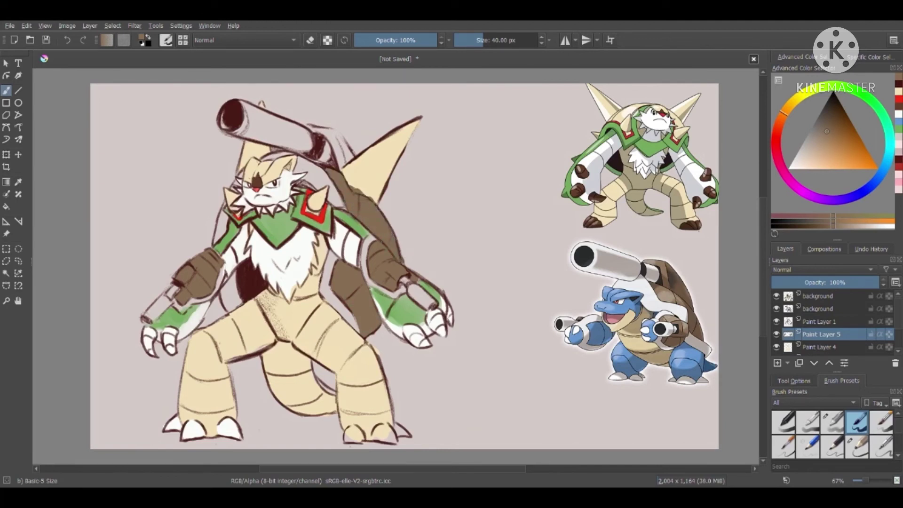
{"action": "left_click_drag", "start_coordinate": [897, 426], "coordinate": [897, 418]}
{"action": "left_click", "coordinate": [783, 421]}
{"action": "left_click_drag", "start_coordinate": [404, 256], "coordinate": [404, 261]}
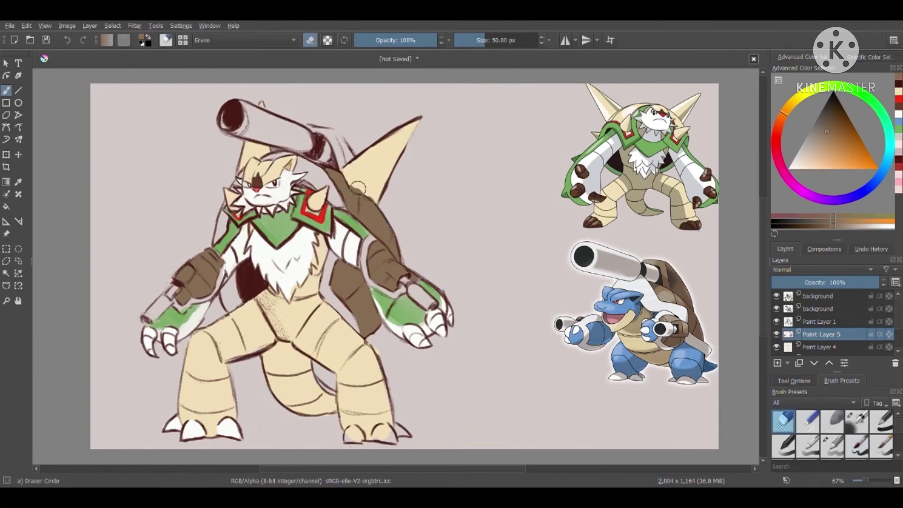
- Erase the stray beige from the right foot's toe claw on Paint Layer 4 with Eraser Circle
{"action": "left_click_drag", "start_coordinate": [359, 189], "coordinate": [352, 188]}
{"action": "left_click", "coordinate": [856, 445]}
{"action": "left_click", "coordinate": [899, 125]}
{"action": "scroll", "coordinate": [818, 320], "scroll_direction": "down", "scroll_amount": 1}
{"action": "left_click", "coordinate": [818, 324]}
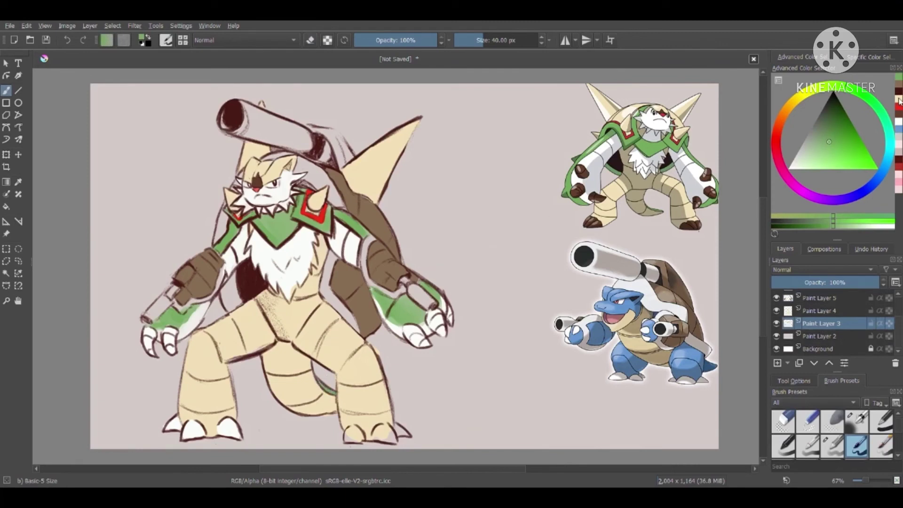
{"action": "left_click", "coordinate": [262, 326], "text": "ctrl"}
{"action": "left_click", "coordinate": [791, 314]}
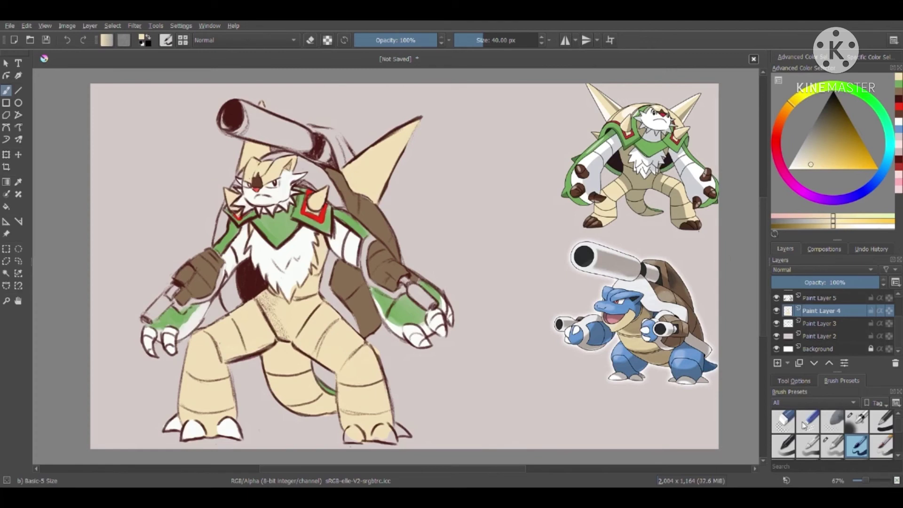
{"action": "left_click", "coordinate": [783, 422]}
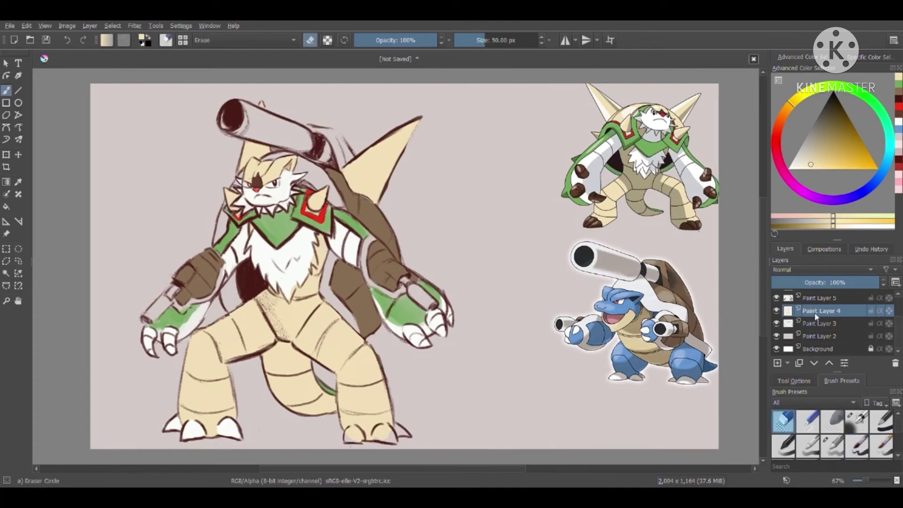
{"action": "left_click", "coordinate": [899, 124]}
{"action": "left_click_drag", "start_coordinate": [348, 435], "coordinate": [392, 437]}
{"action": "left_click", "coordinate": [849, 438]}
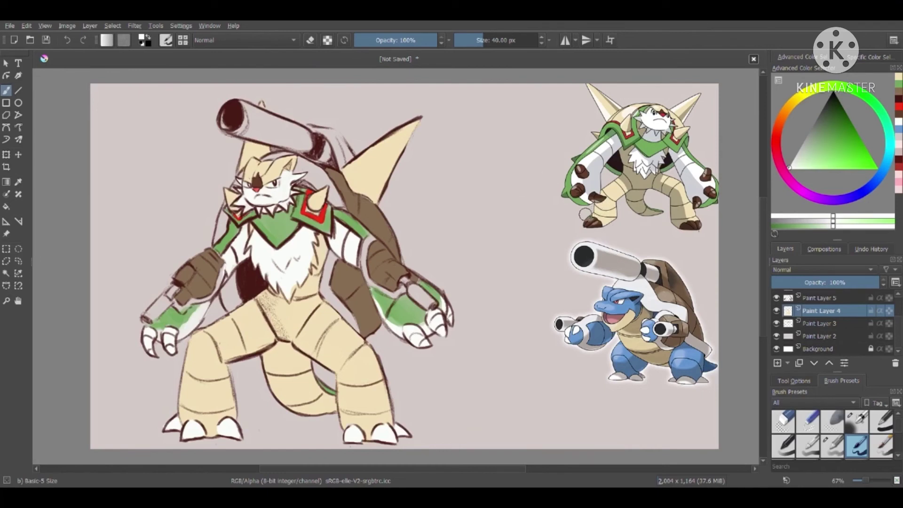
- On Paint Layer 5, paint a brown strap across the top cannon and white along both forearm edges
{"action": "left_click", "coordinate": [788, 300]}
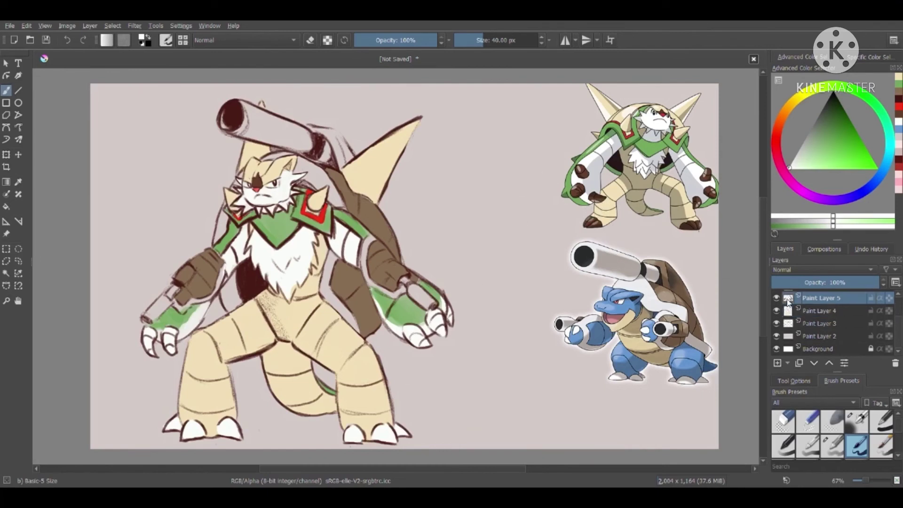
{"action": "left_click", "coordinate": [899, 94]}
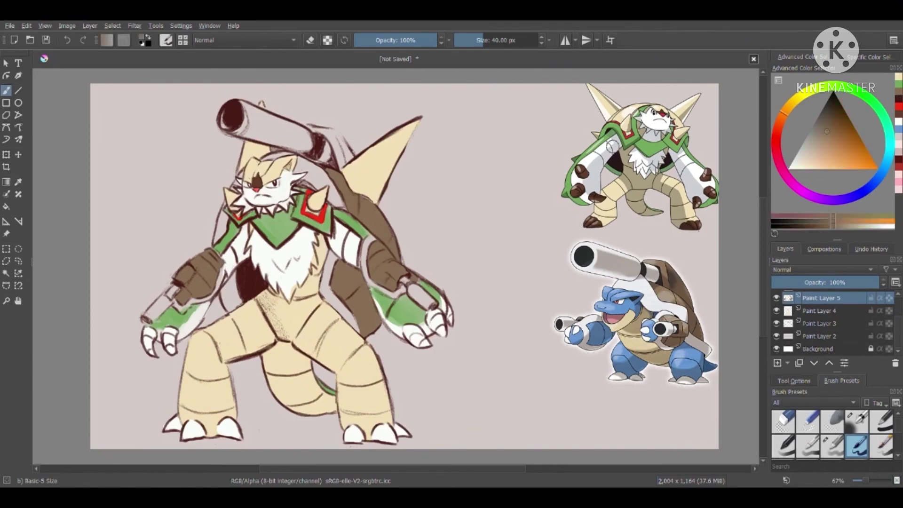
{"action": "mouse_move", "coordinate": [313, 126]}
{"action": "left_mouse_down"}
{"action": "mouse_move", "coordinate": [350, 155]}
{"action": "mouse_move", "coordinate": [340, 172]}
{"action": "mouse_move", "coordinate": [324, 139]}
{"action": "mouse_move", "coordinate": [331, 166]}
{"action": "left_mouse_up"}
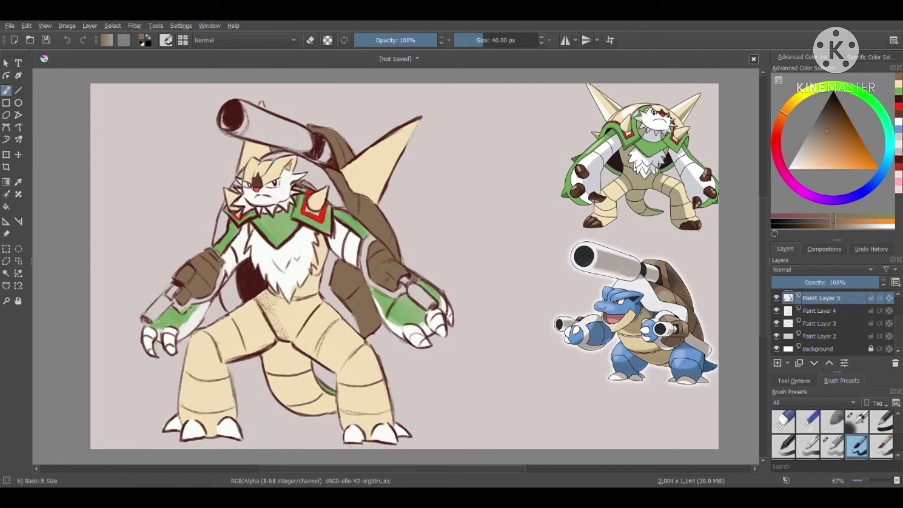
{"action": "left_click", "coordinate": [898, 122]}
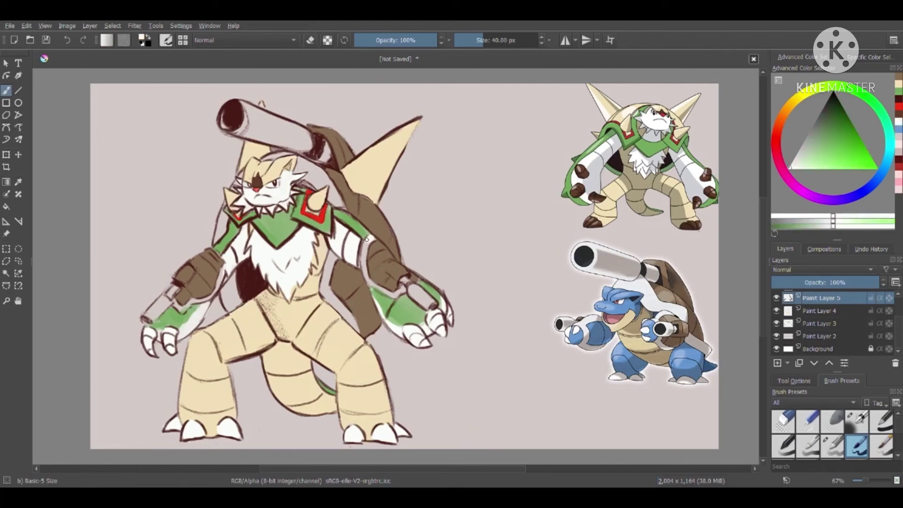
{"action": "mouse_move", "coordinate": [366, 240]}
{"action": "left_mouse_down"}
{"action": "mouse_move", "coordinate": [363, 266]}
{"action": "mouse_move", "coordinate": [382, 292]}
{"action": "mouse_move", "coordinate": [405, 286]}
{"action": "left_mouse_up"}
{"action": "left_click", "coordinate": [898, 86]}
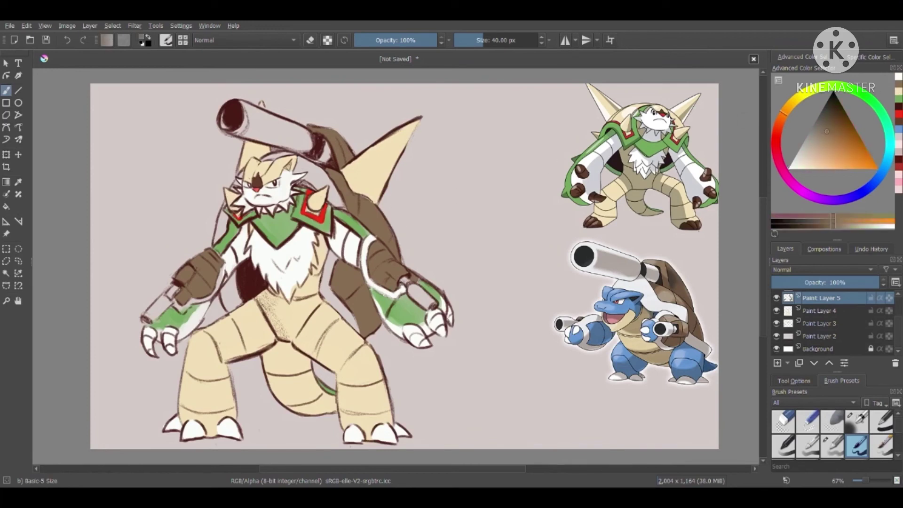
{"action": "left_click", "coordinate": [898, 85]}
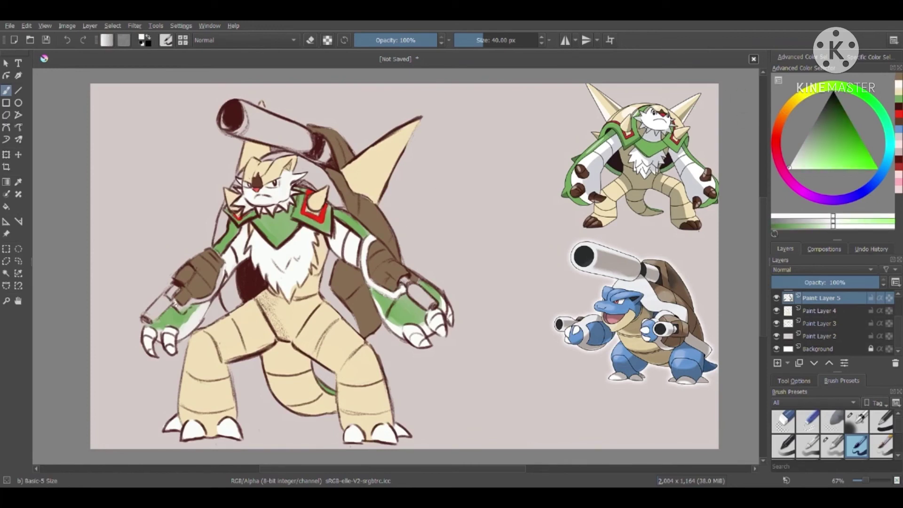
{"action": "left_click_drag", "start_coordinate": [215, 291], "coordinate": [228, 265]}
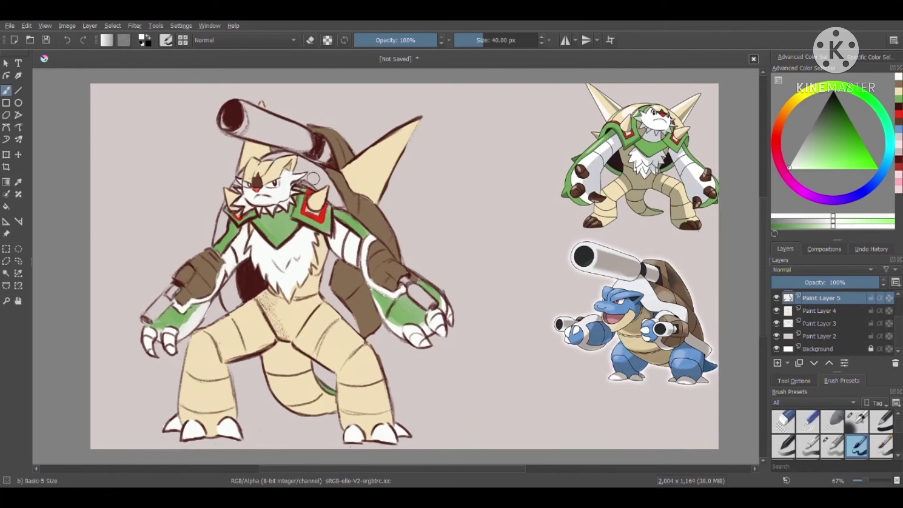
- Fill the white gaps by the head, arm plate, shoulder strap and face, and whiten the forehead fur
{"action": "mouse_move", "coordinate": [313, 177]}
{"action": "left_mouse_down"}
{"action": "mouse_move", "coordinate": [301, 165]}
{"action": "mouse_move", "coordinate": [313, 182]}
{"action": "mouse_move", "coordinate": [304, 166]}
{"action": "mouse_move", "coordinate": [337, 199]}
{"action": "left_mouse_up"}
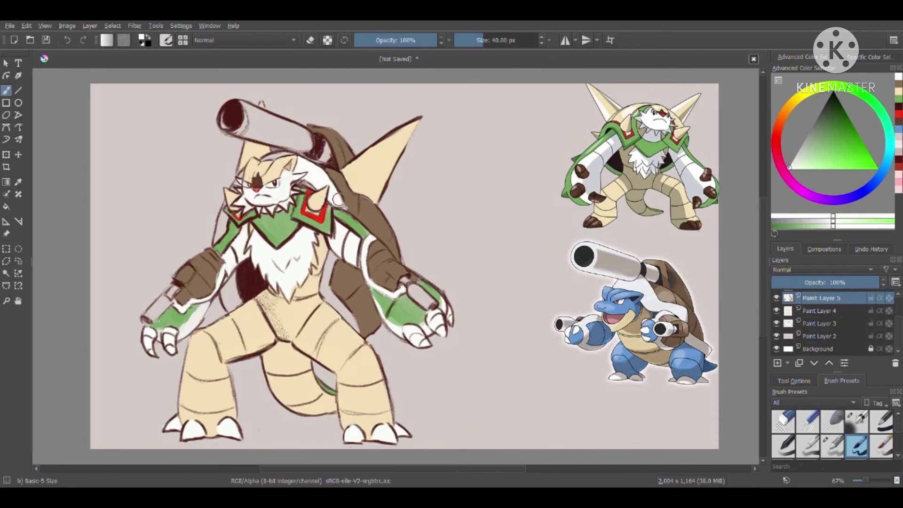
{"action": "mouse_move", "coordinate": [329, 257]}
{"action": "left_mouse_down"}
{"action": "mouse_move", "coordinate": [329, 297]}
{"action": "mouse_move", "coordinate": [352, 327]}
{"action": "left_mouse_up"}
{"action": "mouse_move", "coordinate": [228, 290]}
{"action": "left_mouse_down"}
{"action": "mouse_move", "coordinate": [226, 306]}
{"action": "mouse_move", "coordinate": [237, 282]}
{"action": "mouse_move", "coordinate": [232, 291]}
{"action": "left_mouse_up"}
{"action": "left_click_drag", "start_coordinate": [225, 220], "coordinate": [220, 232]}
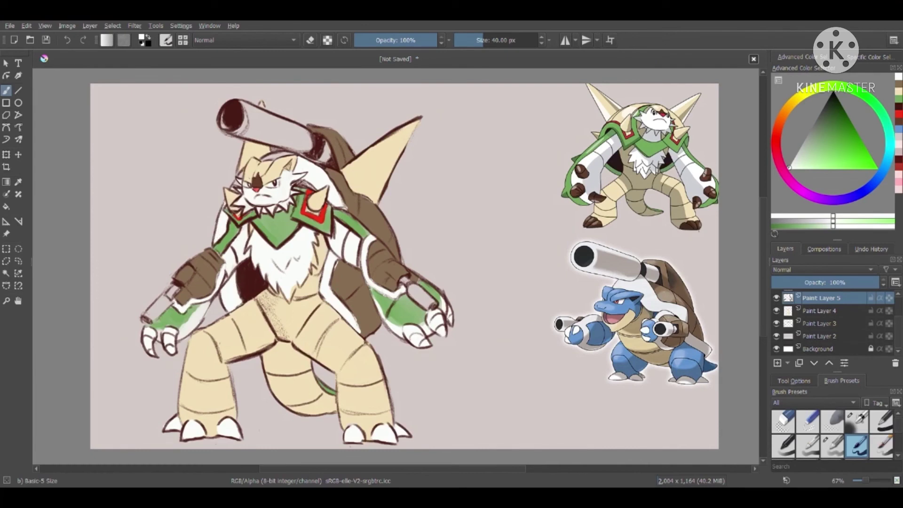
{"action": "left_click_drag", "start_coordinate": [235, 188], "coordinate": [238, 179]}
{"action": "left_click_drag", "start_coordinate": [270, 153], "coordinate": [291, 149]}
- On a new Paint Layer 6, paint the left, top and right cannons pale cream
{"action": "left_click", "coordinate": [899, 83]}
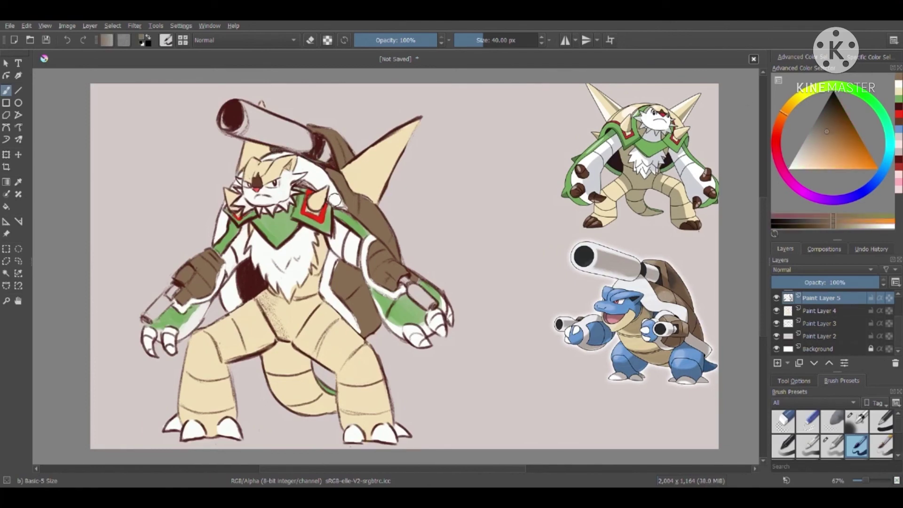
{"action": "left_click", "coordinate": [792, 421]}
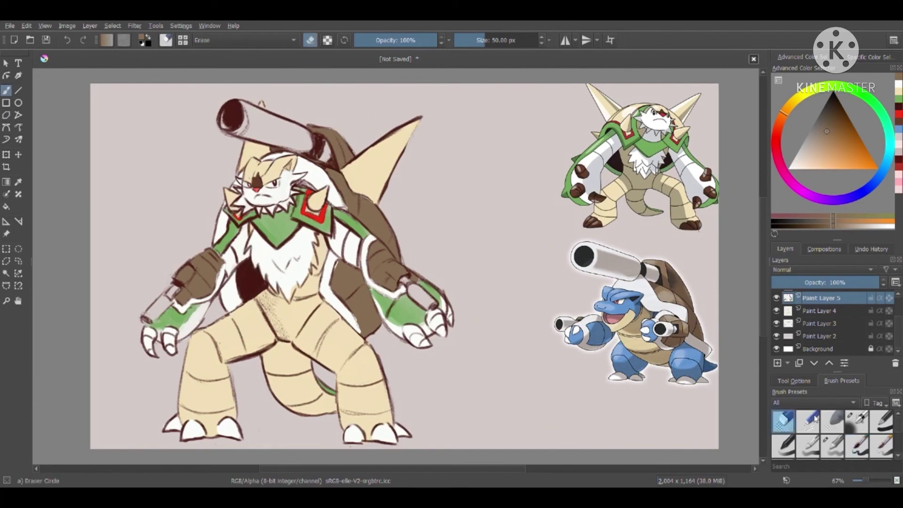
{"action": "left_click", "coordinate": [856, 446]}
{"action": "left_click_drag", "start_coordinate": [818, 143], "coordinate": [801, 156]}
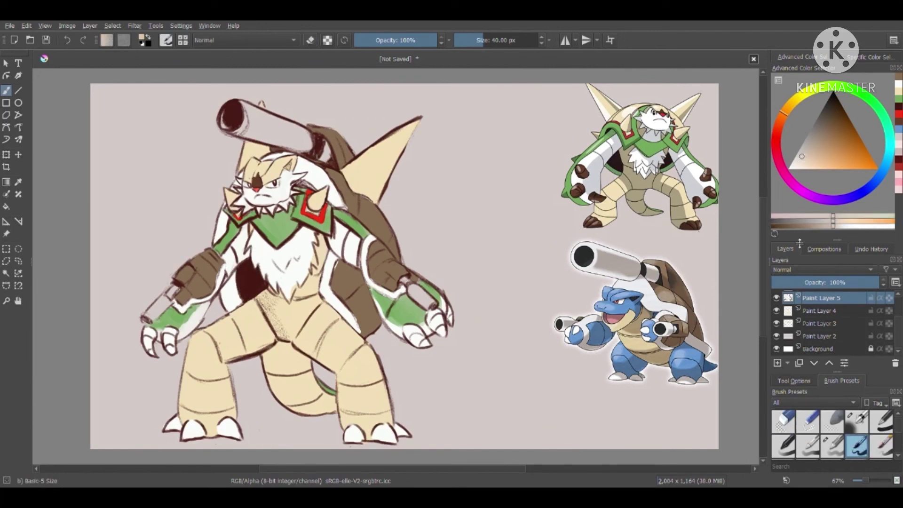
{"action": "left_click", "coordinate": [778, 364]}
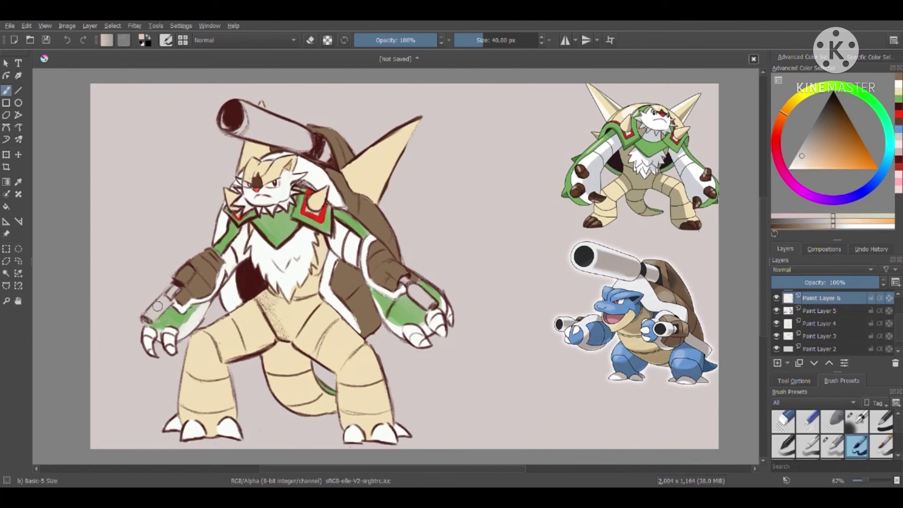
{"action": "left_click", "coordinate": [794, 165]}
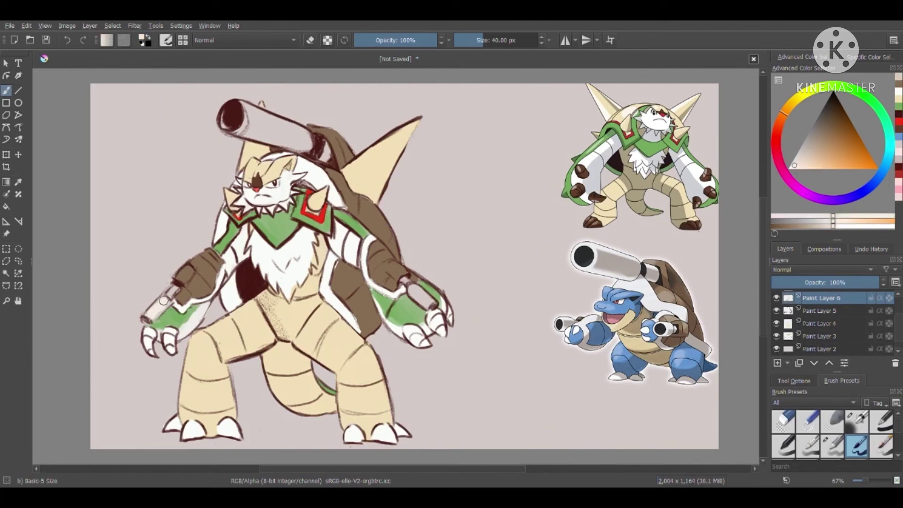
{"action": "left_click_drag", "start_coordinate": [163, 300], "coordinate": [167, 302]}
{"action": "mouse_move", "coordinate": [294, 134]}
{"action": "left_mouse_down"}
{"action": "mouse_move", "coordinate": [235, 121]}
{"action": "mouse_move", "coordinate": [282, 128]}
{"action": "mouse_move", "coordinate": [275, 121]}
{"action": "mouse_move", "coordinate": [322, 153]}
{"action": "mouse_move", "coordinate": [312, 141]}
{"action": "left_mouse_up"}
{"action": "left_click_drag", "start_coordinate": [412, 293], "coordinate": [420, 299]}
- Sample tan from the reference art, add Paint Layer 7, and shade the forehead tan
{"action": "key", "text": "p"}
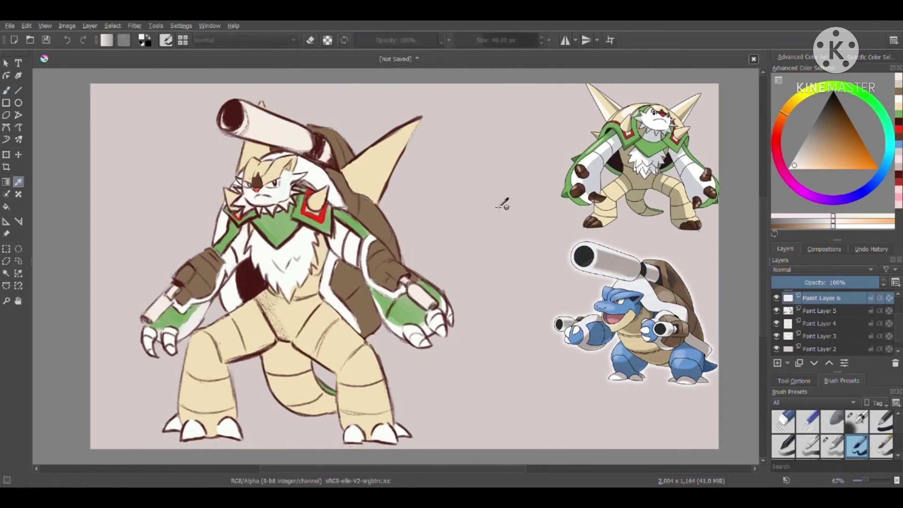
{"action": "left_click", "coordinate": [651, 192]}
{"action": "left_click", "coordinate": [6, 89]}
{"action": "key", "text": "/"}
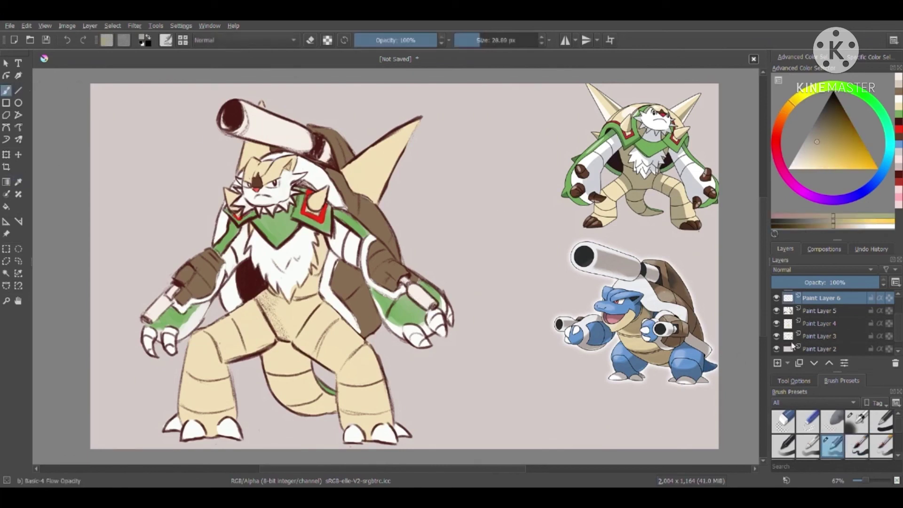
{"action": "key", "text": "Insert"}
{"action": "mouse_move", "coordinate": [251, 169]}
{"action": "left_mouse_down"}
{"action": "mouse_move", "coordinate": [249, 186]}
{"action": "mouse_move", "coordinate": [251, 146]}
{"action": "mouse_move", "coordinate": [247, 159]}
{"action": "mouse_move", "coordinate": [266, 151]}
{"action": "left_mouse_up"}
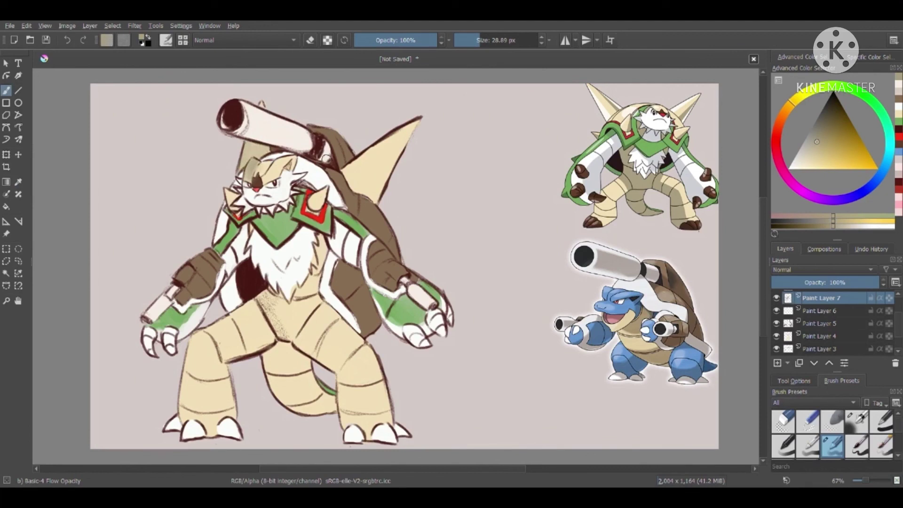
- Shade the belly, right thigh, leg edge, tail and back spike in darker tan
{"action": "mouse_move", "coordinate": [269, 294]}
{"action": "left_mouse_down"}
{"action": "mouse_move", "coordinate": [284, 326]}
{"action": "mouse_move", "coordinate": [301, 289]}
{"action": "mouse_move", "coordinate": [306, 297]}
{"action": "mouse_move", "coordinate": [313, 288]}
{"action": "mouse_move", "coordinate": [322, 251]}
{"action": "mouse_move", "coordinate": [306, 297]}
{"action": "mouse_move", "coordinate": [272, 307]}
{"action": "mouse_move", "coordinate": [243, 300]}
{"action": "mouse_move", "coordinate": [278, 331]}
{"action": "mouse_move", "coordinate": [272, 337]}
{"action": "mouse_move", "coordinate": [231, 352]}
{"action": "mouse_move", "coordinate": [279, 312]}
{"action": "mouse_move", "coordinate": [212, 332]}
{"action": "mouse_move", "coordinate": [263, 295]}
{"action": "mouse_move", "coordinate": [203, 332]}
{"action": "mouse_move", "coordinate": [186, 379]}
{"action": "mouse_move", "coordinate": [187, 395]}
{"action": "mouse_move", "coordinate": [202, 352]}
{"action": "mouse_move", "coordinate": [196, 412]}
{"action": "mouse_move", "coordinate": [192, 401]}
{"action": "mouse_move", "coordinate": [186, 408]}
{"action": "mouse_move", "coordinate": [209, 429]}
{"action": "mouse_move", "coordinate": [216, 347]}
{"action": "left_mouse_up"}
{"action": "mouse_move", "coordinate": [298, 340]}
{"action": "left_mouse_down"}
{"action": "mouse_move", "coordinate": [343, 373]}
{"action": "mouse_move", "coordinate": [342, 419]}
{"action": "left_mouse_up"}
{"action": "mouse_move", "coordinate": [276, 351]}
{"action": "left_mouse_down"}
{"action": "mouse_move", "coordinate": [271, 379]}
{"action": "mouse_move", "coordinate": [272, 359]}
{"action": "mouse_move", "coordinate": [302, 409]}
{"action": "mouse_move", "coordinate": [286, 342]}
{"action": "mouse_move", "coordinate": [329, 402]}
{"action": "left_mouse_up"}
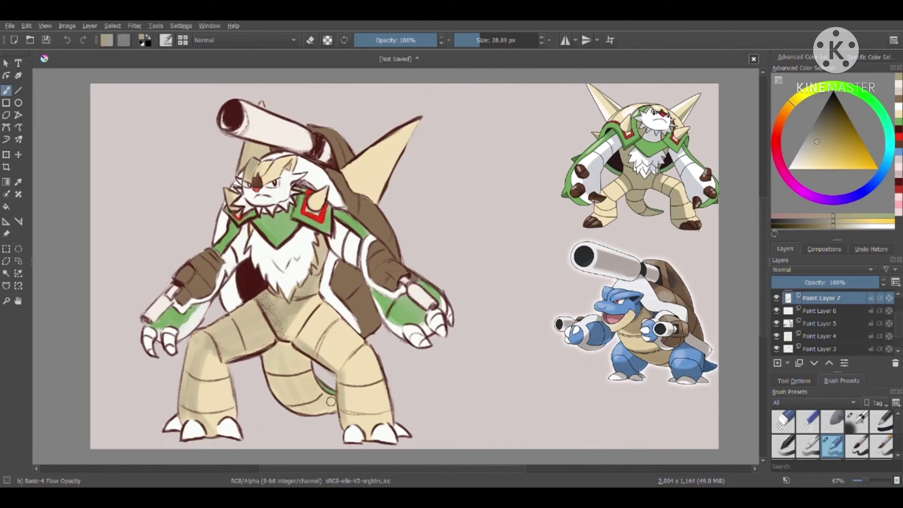
{"action": "left_click_drag", "start_coordinate": [274, 357], "coordinate": [285, 348]}
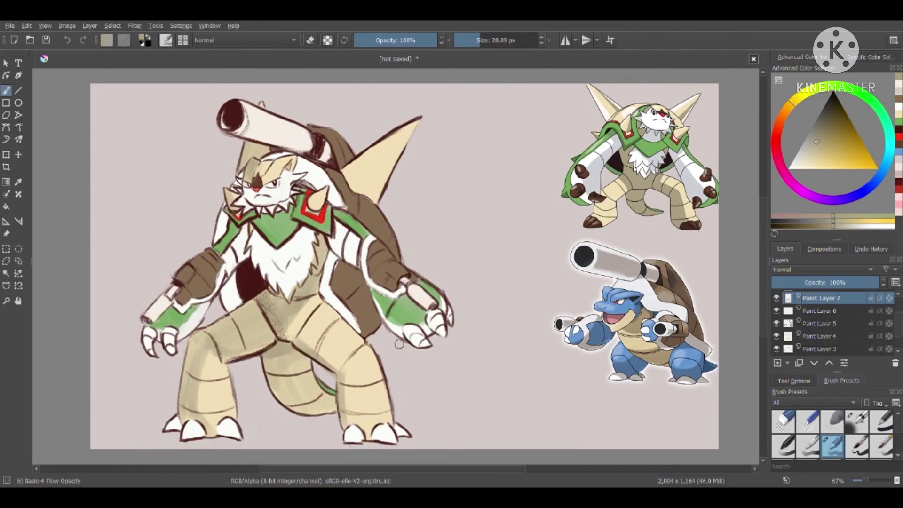
{"action": "mouse_move", "coordinate": [346, 172]}
{"action": "left_mouse_down"}
{"action": "mouse_move", "coordinate": [351, 187]}
{"action": "mouse_move", "coordinate": [373, 151]}
{"action": "mouse_move", "coordinate": [354, 169]}
{"action": "mouse_move", "coordinate": [362, 181]}
{"action": "left_mouse_up"}
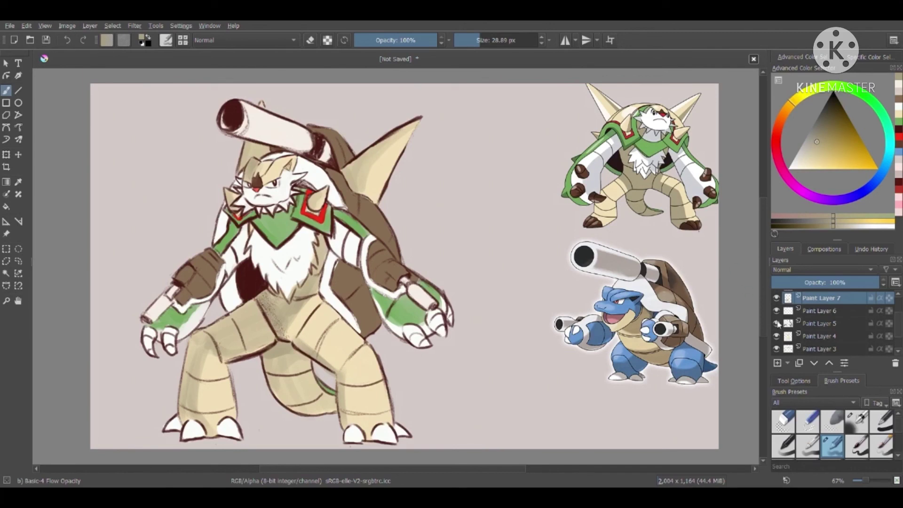
- Add a new layer and colour the right hand's claws brown
{"action": "left_click", "coordinate": [899, 136]}
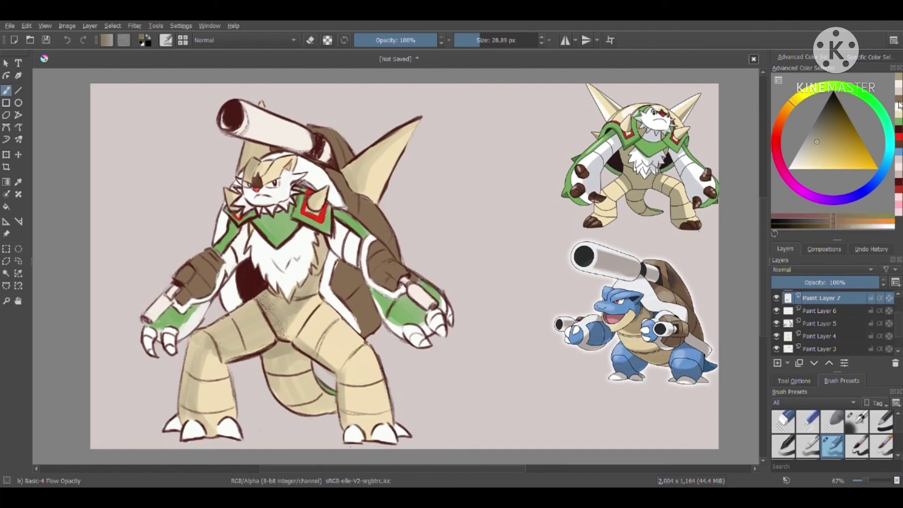
{"action": "left_click", "coordinate": [777, 363]}
{"action": "mouse_move", "coordinate": [407, 329]}
{"action": "left_mouse_down"}
{"action": "mouse_move", "coordinate": [416, 341]}
{"action": "mouse_move", "coordinate": [435, 320]}
{"action": "mouse_move", "coordinate": [441, 330]}
{"action": "mouse_move", "coordinate": [451, 319]}
{"action": "left_mouse_up"}
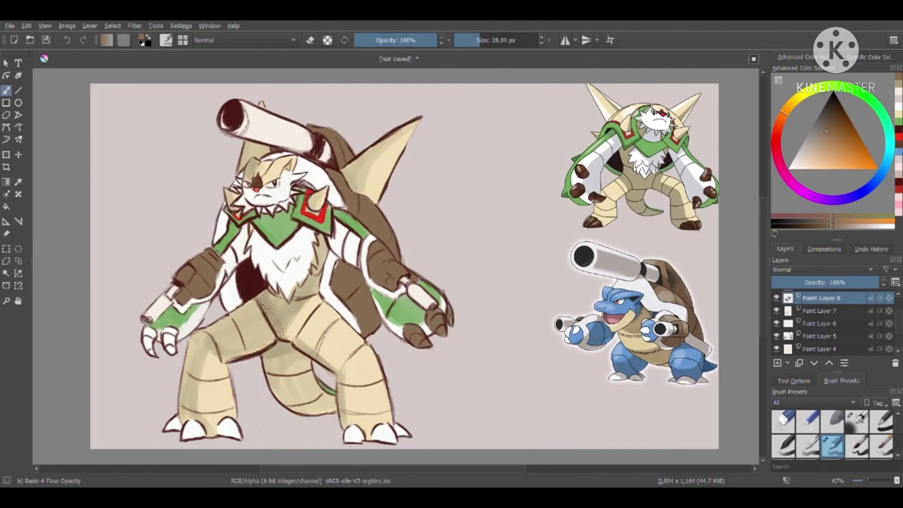
- Colour the left hand's claws, the remaining claw tip and the toes brown
{"action": "mouse_move", "coordinate": [148, 324]}
{"action": "left_mouse_down"}
{"action": "mouse_move", "coordinate": [155, 348]}
{"action": "mouse_move", "coordinate": [174, 340]}
{"action": "left_mouse_up"}
{"action": "mouse_move", "coordinate": [191, 425]}
{"action": "left_mouse_down"}
{"action": "mouse_move", "coordinate": [203, 425]}
{"action": "mouse_move", "coordinate": [183, 431]}
{"action": "mouse_move", "coordinate": [227, 427]}
{"action": "mouse_move", "coordinate": [235, 435]}
{"action": "left_mouse_up"}
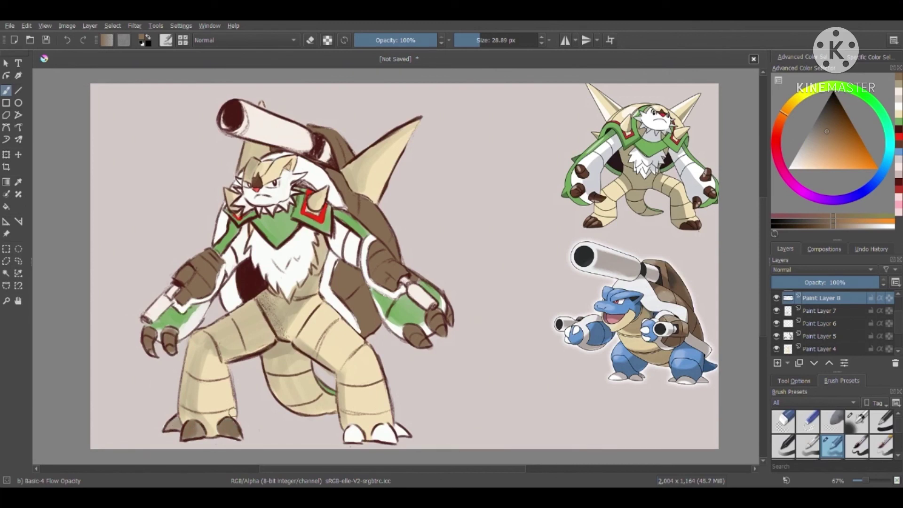
{"action": "mouse_move", "coordinate": [359, 423]}
{"action": "left_mouse_down"}
{"action": "mouse_move", "coordinate": [346, 439]}
{"action": "mouse_move", "coordinate": [386, 438]}
{"action": "mouse_move", "coordinate": [385, 426]}
{"action": "mouse_move", "coordinate": [403, 436]}
{"action": "left_mouse_up"}
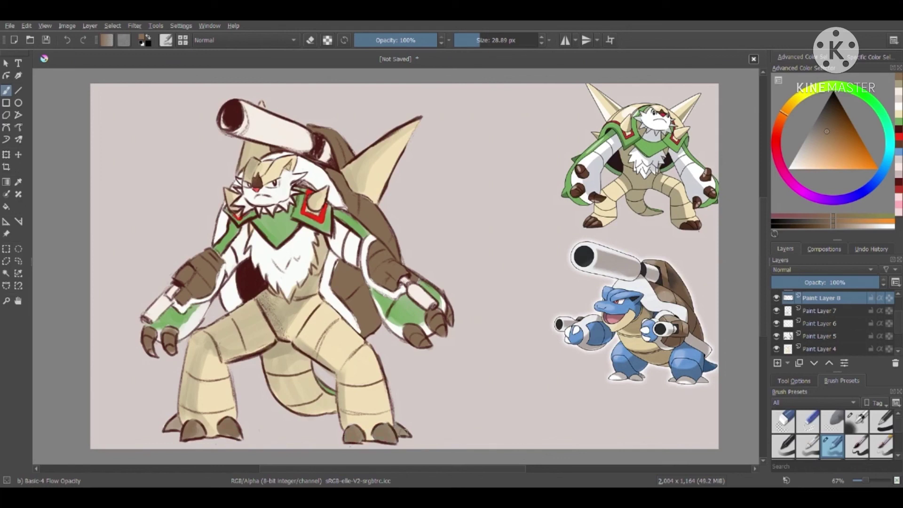
- Add Paint Layer 9 and sample a pale cyan from the reference for shading
{"action": "left_click", "coordinate": [777, 363]}
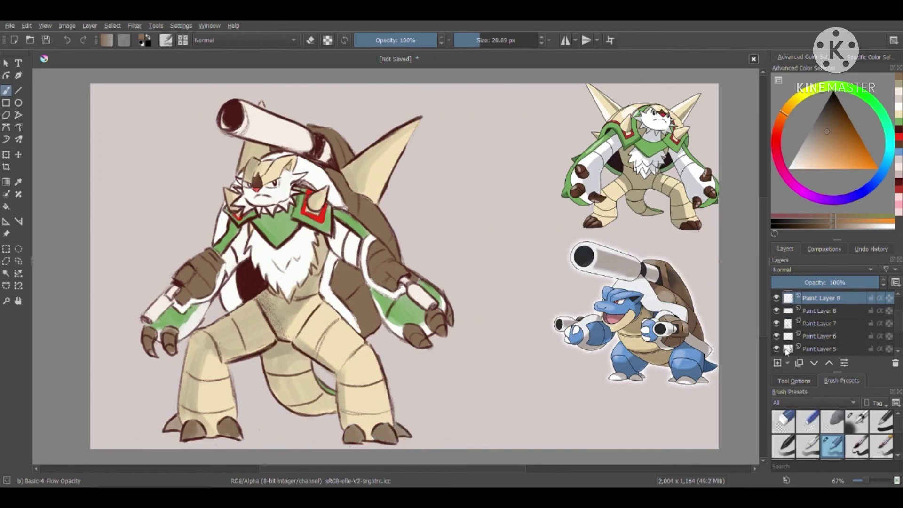
{"action": "left_click", "coordinate": [18, 182]}
{"action": "left_click", "coordinate": [644, 138]}
{"action": "left_click", "coordinate": [7, 91]}
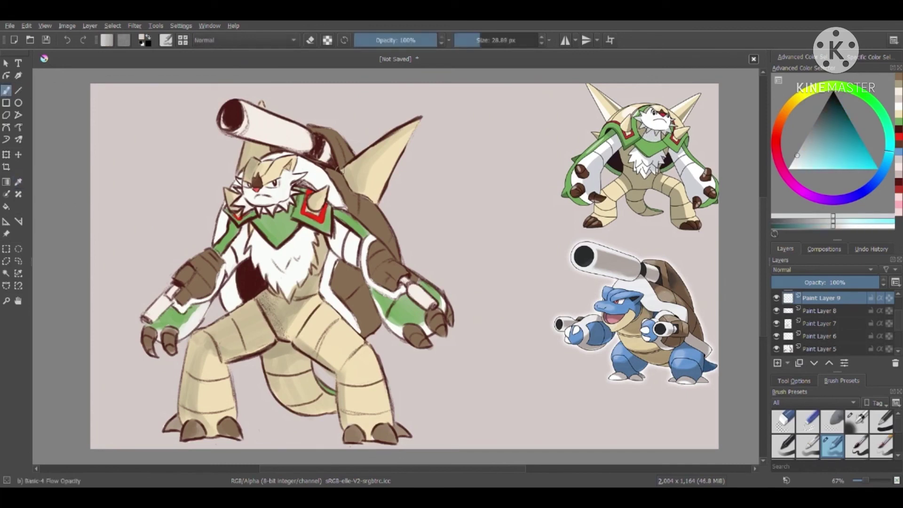
{"action": "mouse_move", "coordinate": [299, 160]}
{"action": "left_mouse_down"}
{"action": "mouse_move", "coordinate": [306, 172]}
{"action": "mouse_move", "coordinate": [293, 190]}
{"action": "mouse_move", "coordinate": [242, 198]}
{"action": "mouse_move", "coordinate": [243, 180]}
{"action": "mouse_move", "coordinate": [250, 202]}
{"action": "mouse_move", "coordinate": [248, 175]}
{"action": "mouse_move", "coordinate": [244, 189]}
{"action": "left_mouse_up"}
{"action": "left_click", "coordinate": [65, 42]}
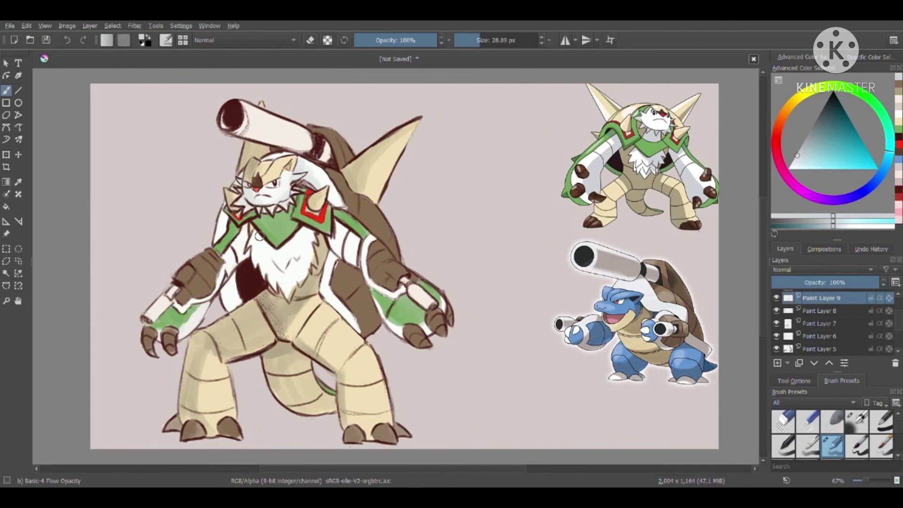
- Shade the white chest fur, inner arm, upper arm and cannon underside with pale cyan
{"action": "mouse_move", "coordinate": [259, 236]}
{"action": "left_mouse_down"}
{"action": "mouse_move", "coordinate": [259, 266]}
{"action": "mouse_move", "coordinate": [262, 248]}
{"action": "mouse_move", "coordinate": [288, 286]}
{"action": "left_mouse_up"}
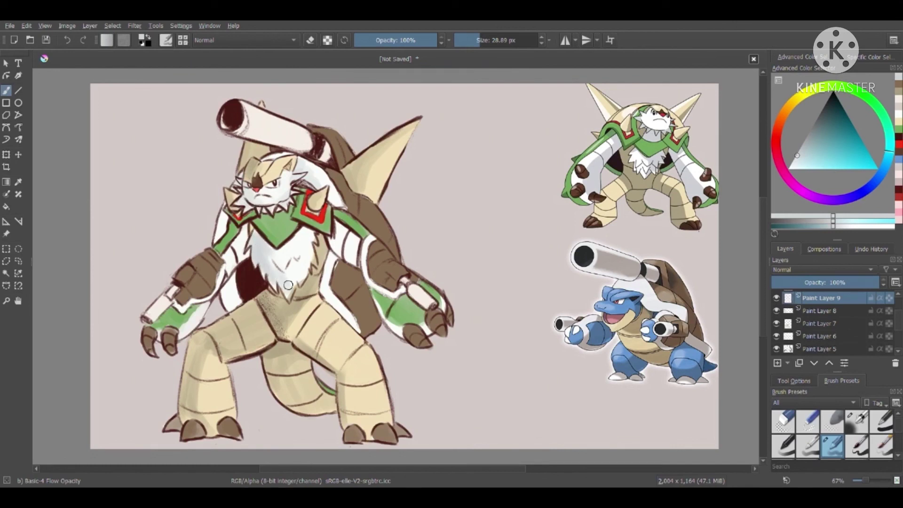
{"action": "left_click_drag", "start_coordinate": [245, 231], "coordinate": [241, 251]}
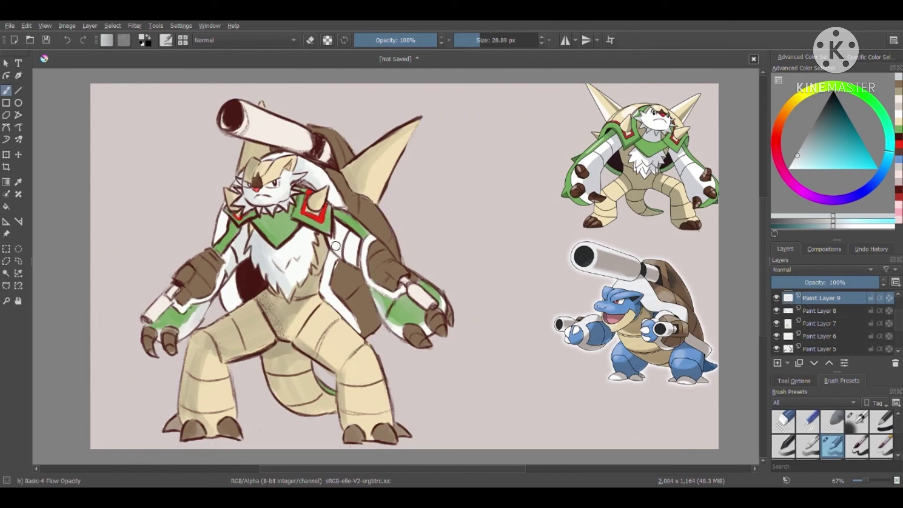
{"action": "left_click_drag", "start_coordinate": [346, 252], "coordinate": [354, 261]}
{"action": "mouse_move", "coordinate": [227, 127]}
{"action": "left_mouse_down"}
{"action": "mouse_move", "coordinate": [297, 150]}
{"action": "mouse_move", "coordinate": [254, 135]}
{"action": "left_mouse_up"}
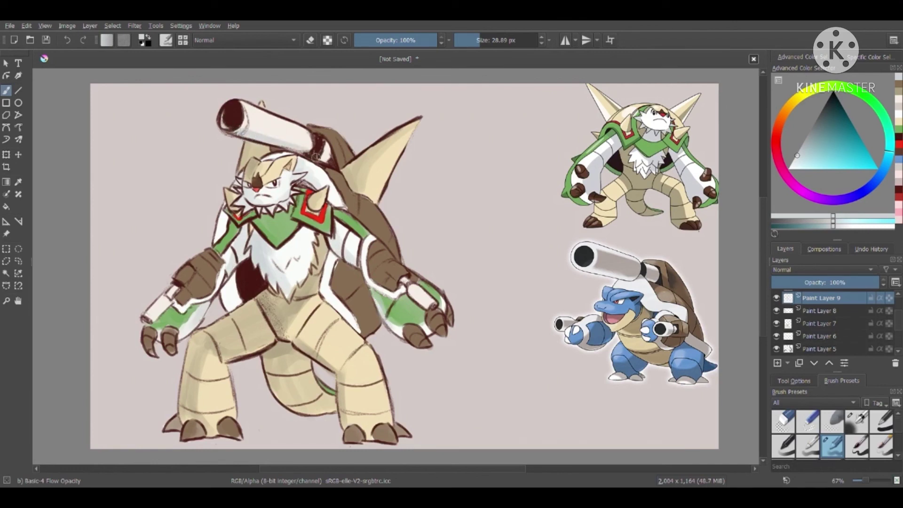
{"action": "left_click_drag", "start_coordinate": [316, 158], "coordinate": [326, 155]}
{"action": "left_click_drag", "start_coordinate": [235, 278], "coordinate": [230, 300]}
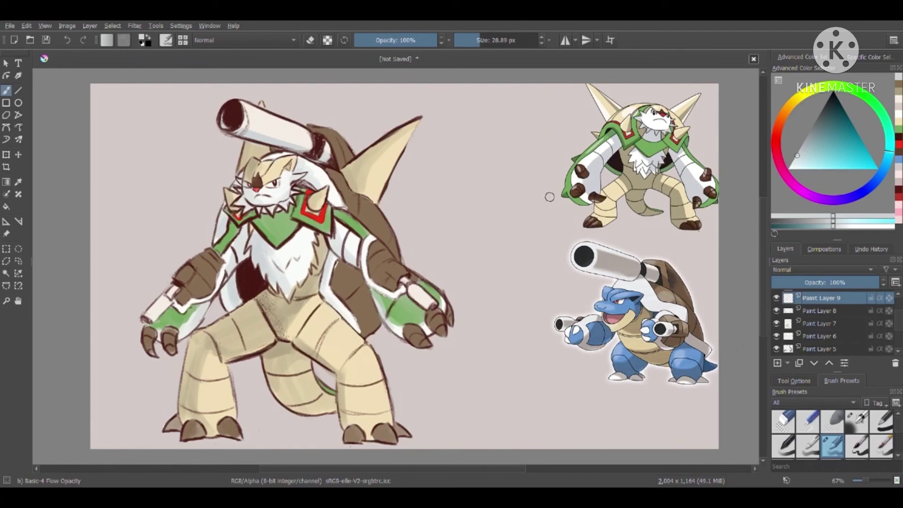
- Pick a dark red-brown and shade the shell edges beside the head, arm and cannon base
{"action": "left_click", "coordinate": [898, 89]}
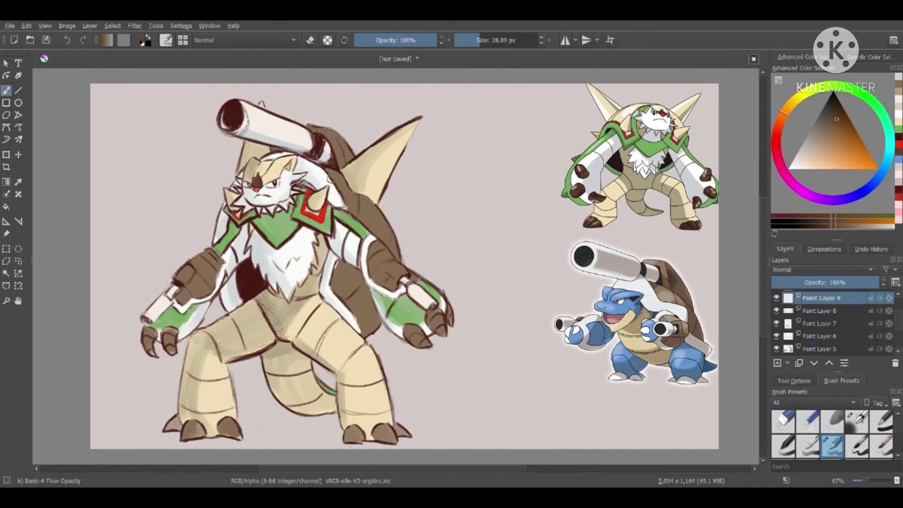
{"action": "left_click_drag", "start_coordinate": [787, 117], "coordinate": [782, 125]}
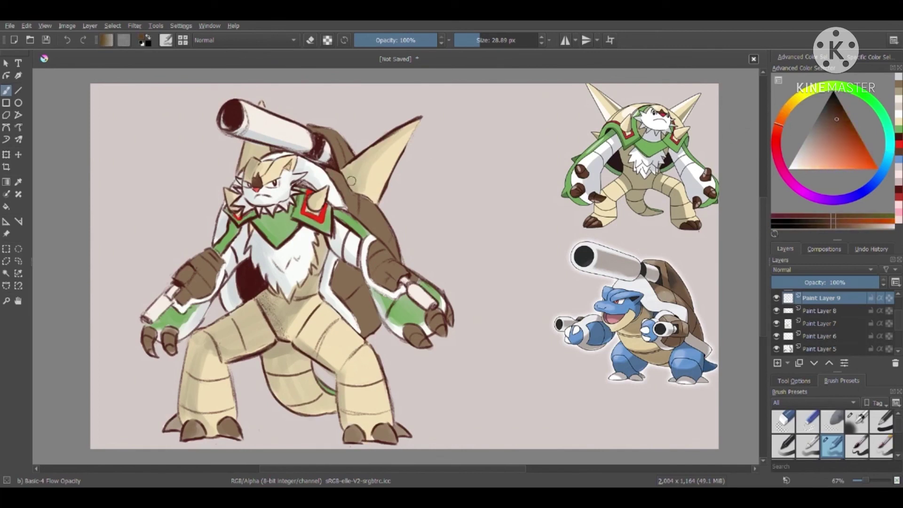
{"action": "left_click_drag", "start_coordinate": [331, 171], "coordinate": [348, 206]}
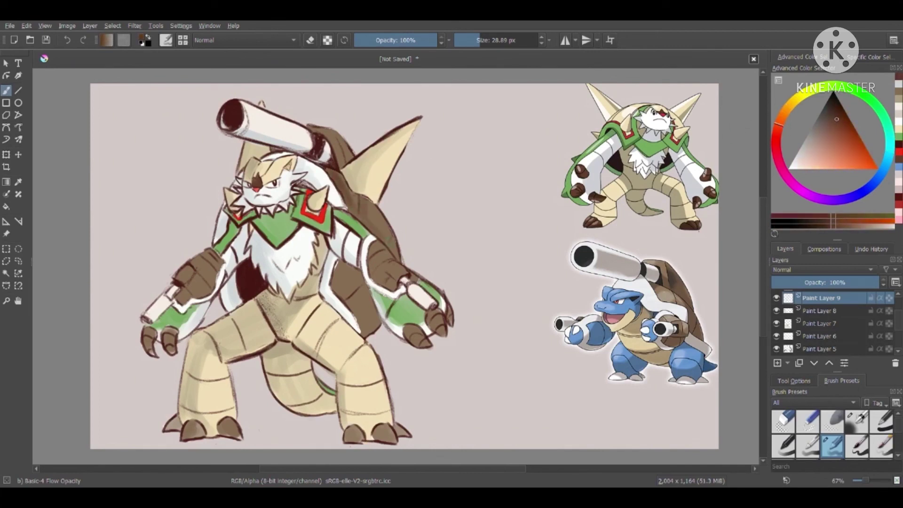
{"action": "mouse_move", "coordinate": [340, 262]}
{"action": "left_mouse_down"}
{"action": "mouse_move", "coordinate": [335, 291]}
{"action": "mouse_move", "coordinate": [341, 263]}
{"action": "mouse_move", "coordinate": [362, 277]}
{"action": "mouse_move", "coordinate": [375, 312]}
{"action": "mouse_move", "coordinate": [364, 324]}
{"action": "left_mouse_up"}
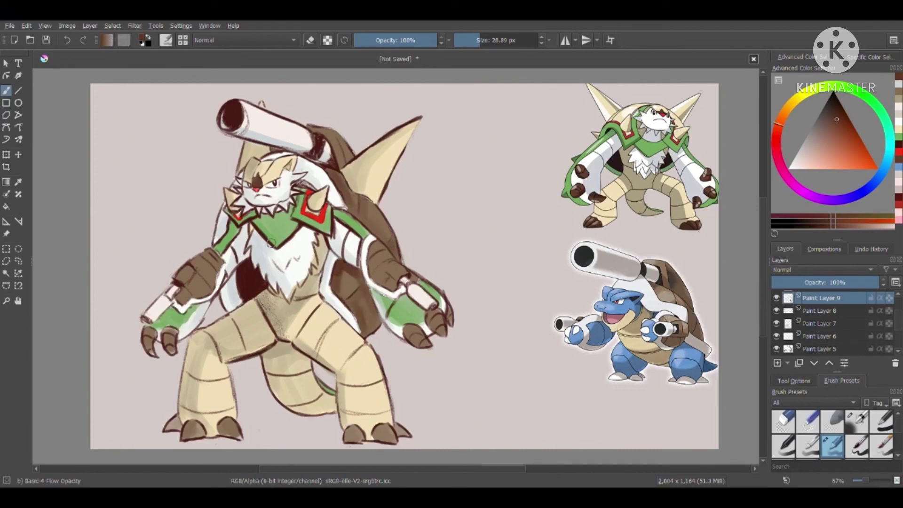
{"action": "mouse_move", "coordinate": [335, 137]}
{"action": "left_mouse_down"}
{"action": "mouse_move", "coordinate": [351, 187]}
{"action": "mouse_move", "coordinate": [326, 172]}
{"action": "mouse_move", "coordinate": [363, 225]}
{"action": "left_mouse_up"}
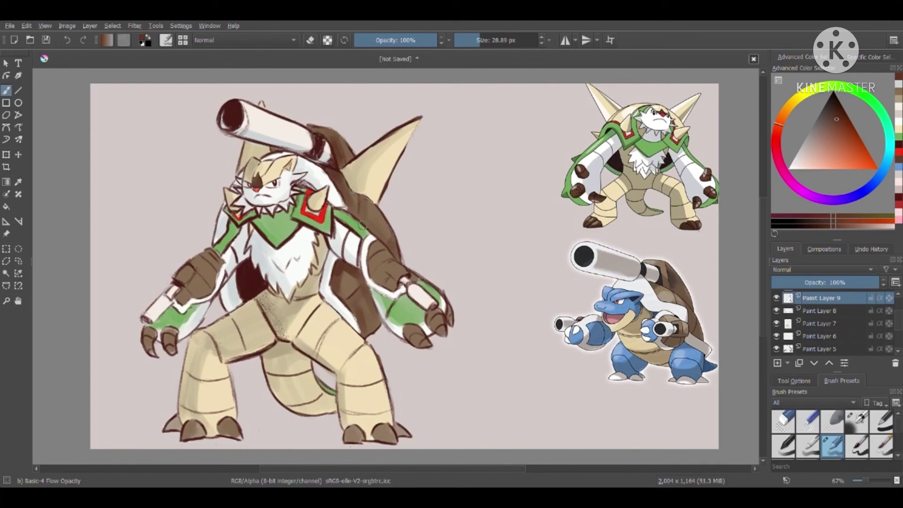
- Shade both forearms and the hand and foot claws, then shrink the brush to 13.59 px
{"action": "mouse_move", "coordinate": [188, 291]}
{"action": "left_mouse_down"}
{"action": "mouse_move", "coordinate": [202, 298]}
{"action": "mouse_move", "coordinate": [197, 273]}
{"action": "mouse_move", "coordinate": [208, 265]}
{"action": "mouse_move", "coordinate": [181, 277]}
{"action": "left_mouse_up"}
{"action": "mouse_move", "coordinate": [387, 249]}
{"action": "left_mouse_down"}
{"action": "mouse_move", "coordinate": [379, 268]}
{"action": "mouse_move", "coordinate": [390, 271]}
{"action": "left_mouse_up"}
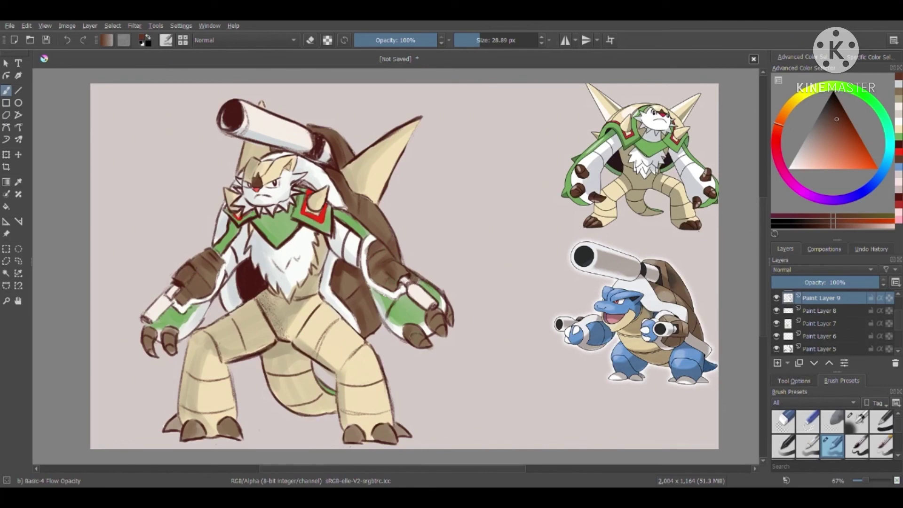
{"action": "left_click_drag", "start_coordinate": [413, 336], "coordinate": [448, 318]}
{"action": "mouse_move", "coordinate": [145, 331]}
{"action": "left_mouse_down"}
{"action": "mouse_move", "coordinate": [152, 351]}
{"action": "mouse_move", "coordinate": [170, 349]}
{"action": "left_mouse_up"}
{"action": "mouse_move", "coordinate": [171, 425]}
{"action": "left_mouse_down"}
{"action": "mouse_move", "coordinate": [186, 437]}
{"action": "mouse_move", "coordinate": [221, 430]}
{"action": "mouse_move", "coordinate": [238, 438]}
{"action": "left_mouse_up"}
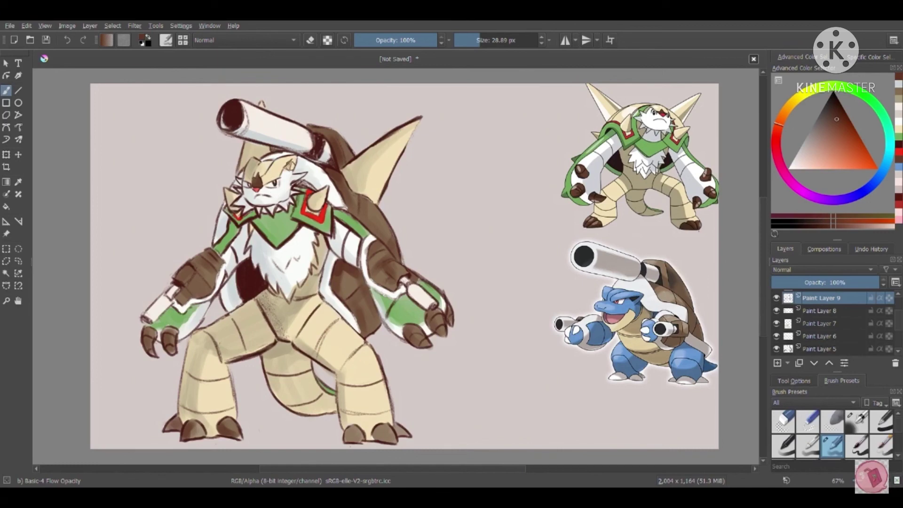
{"action": "key", "text": "bracketleft"}
{"action": "key", "text": "bracketleft"}
{"action": "key", "text": "bracketleft"}
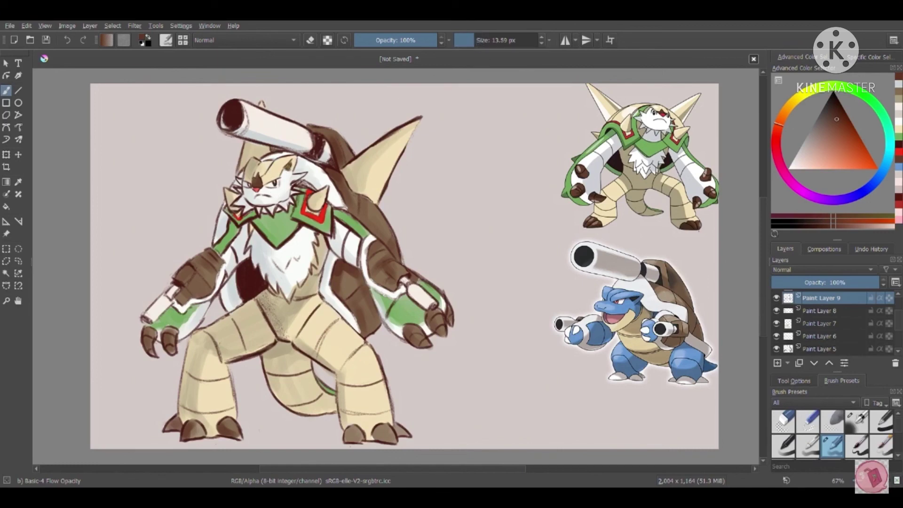